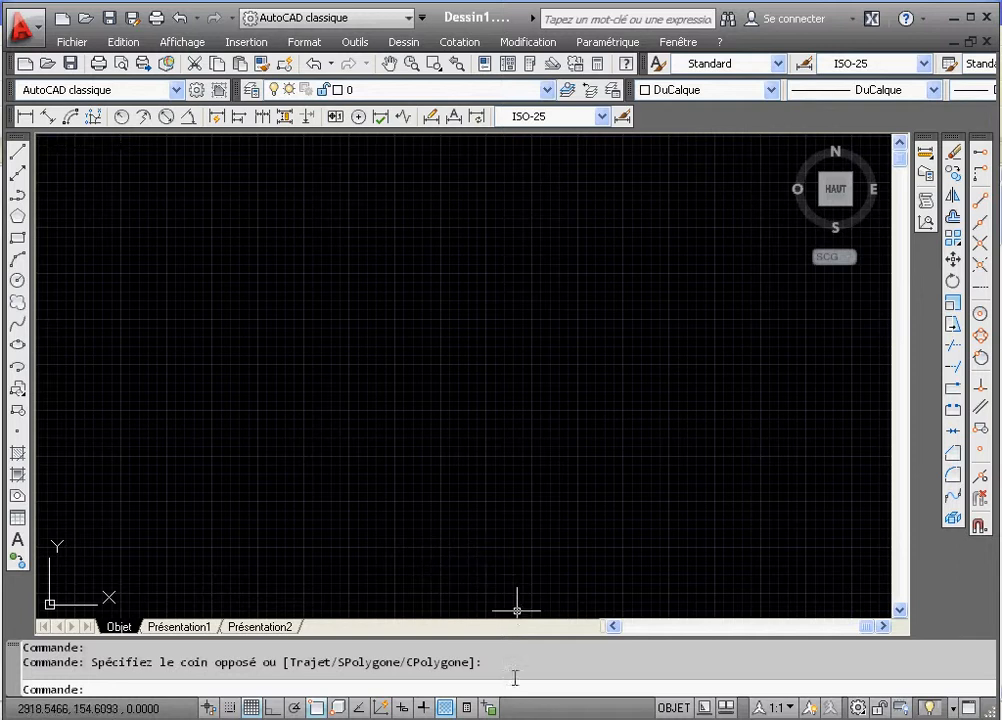
- Switch to Firefox and read the opening definition of AutoCAD in its French Wikipedia article
key("alt+Tab")
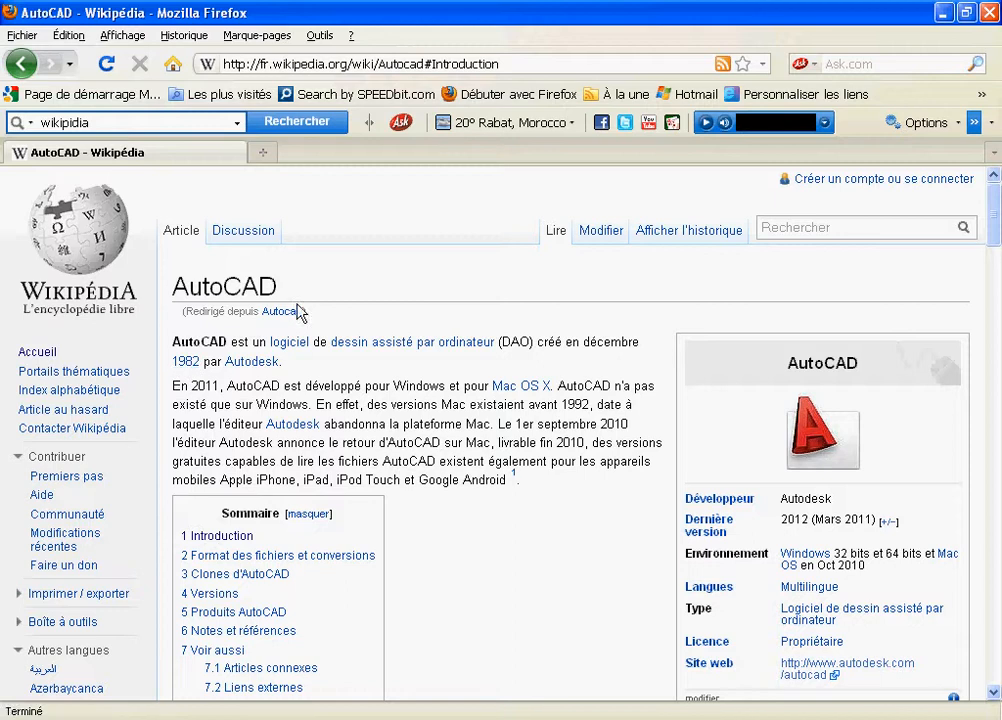
left_click_drag(997, 205, 995, 211)
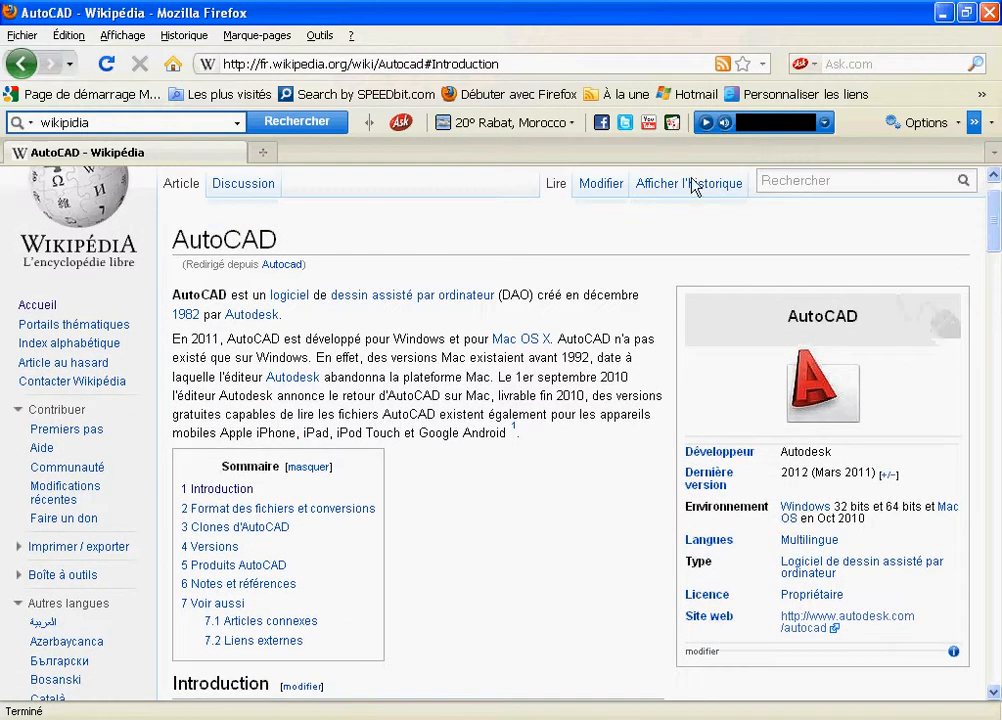
left_click_drag(174, 294, 344, 300)
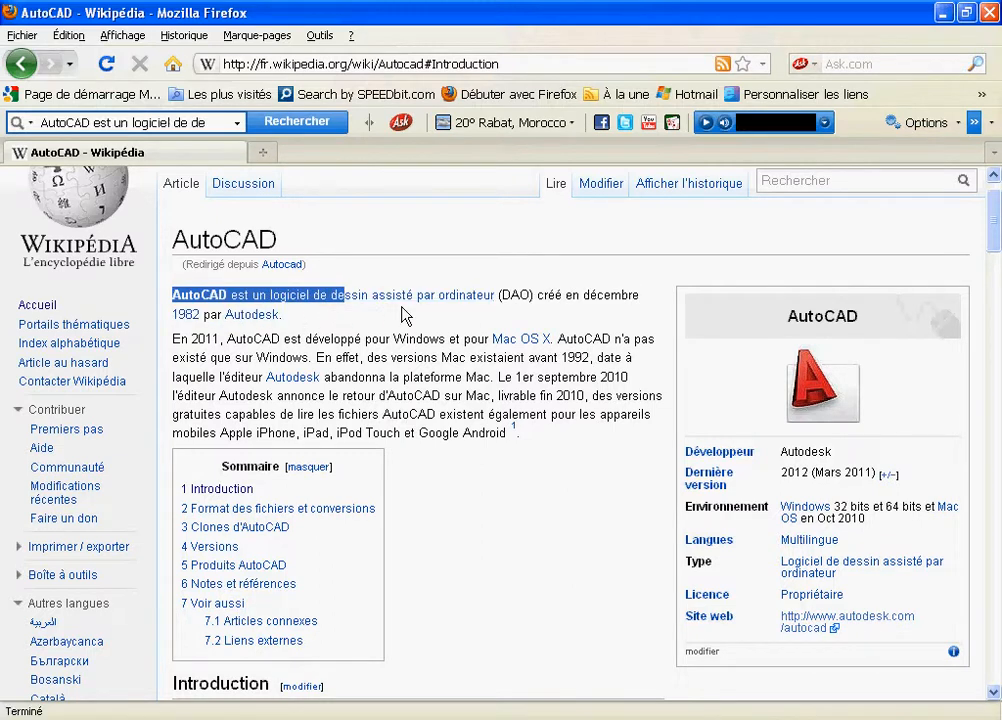
left_click(578, 276)
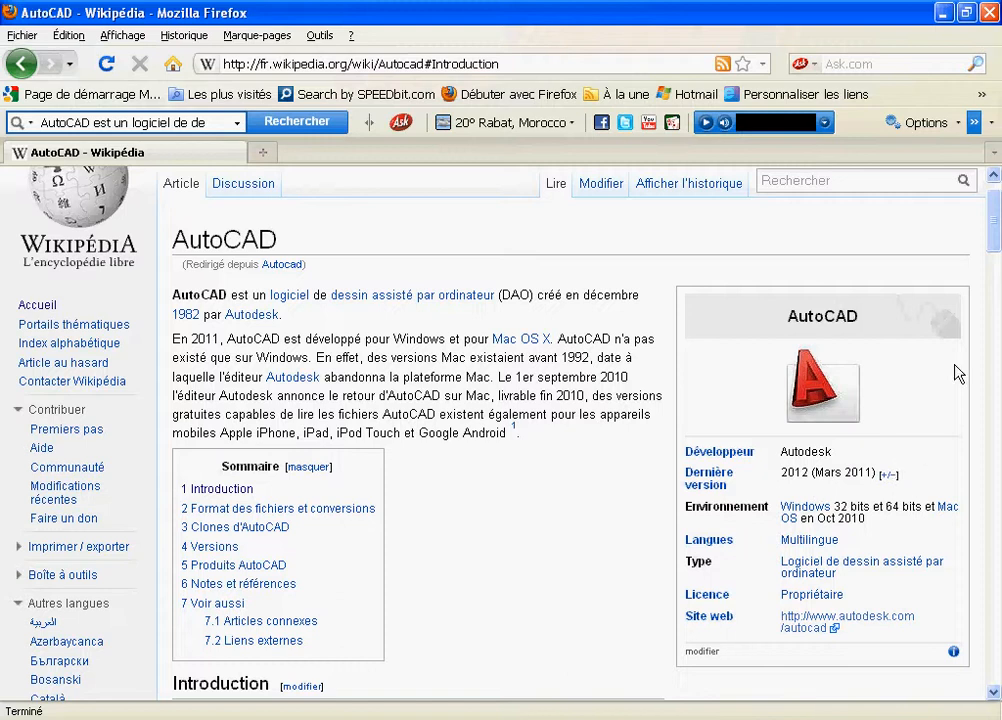
left_click(312, 719)
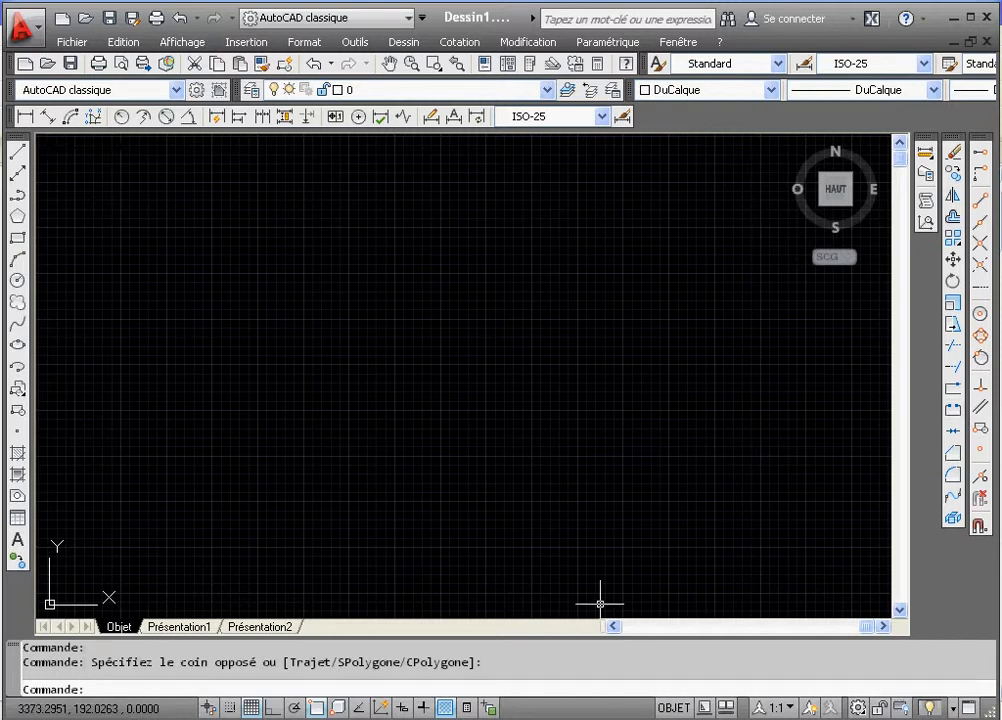
left_click(444, 719)
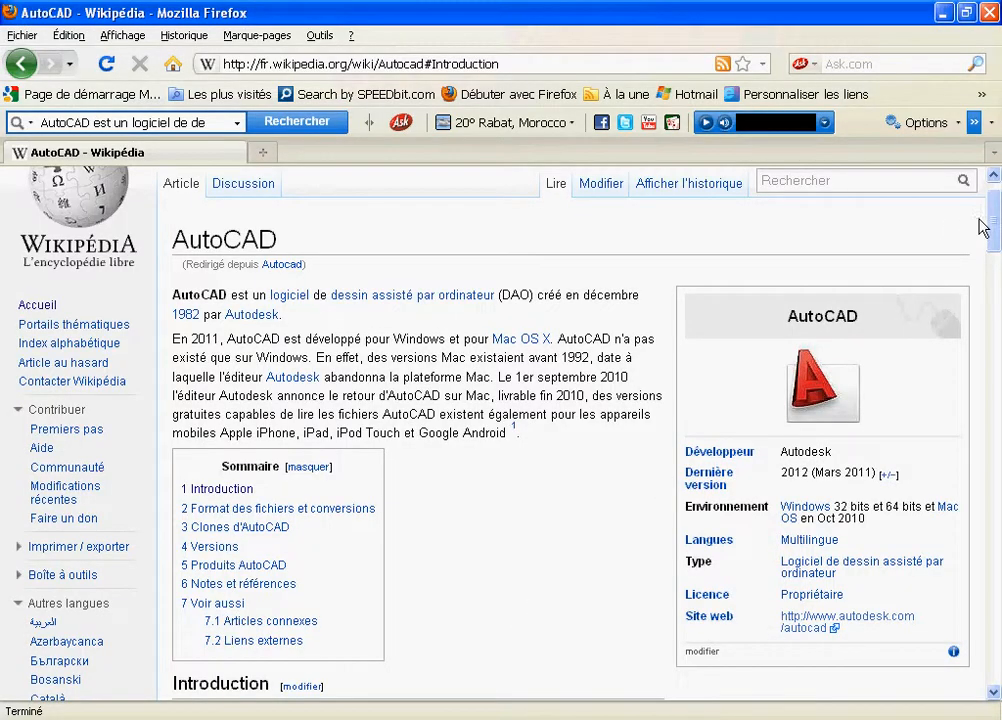
- Read the article's Introduction section and its section on file formats and conversions
left_click_drag(993, 222, 993, 269)
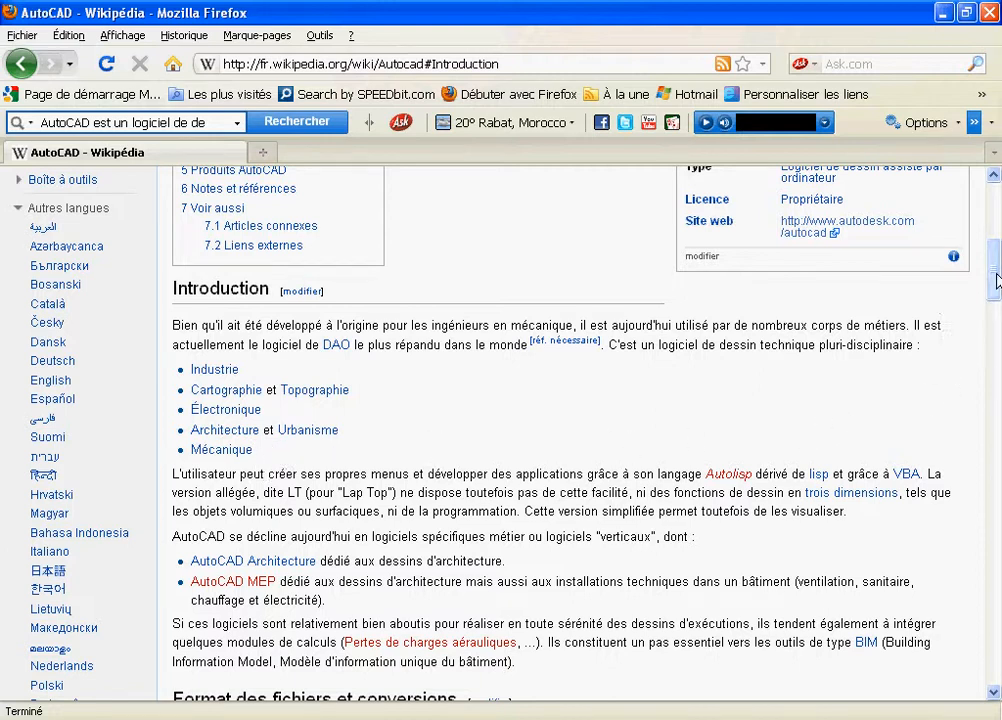
left_click_drag(997, 282, 997, 289)
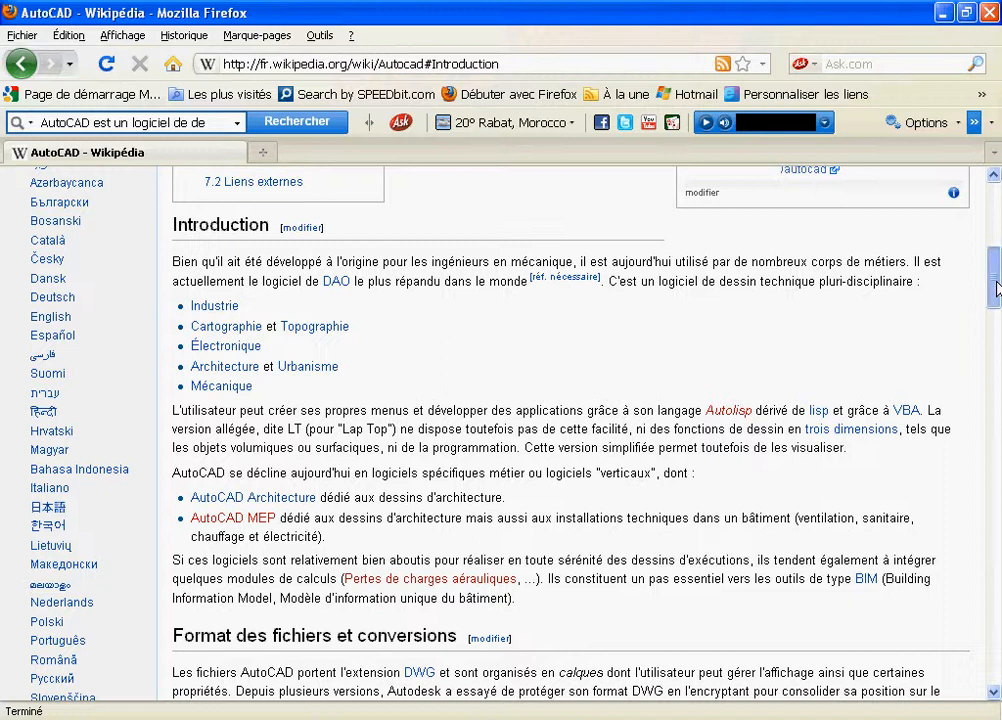
left_click_drag(996, 288, 997, 328)
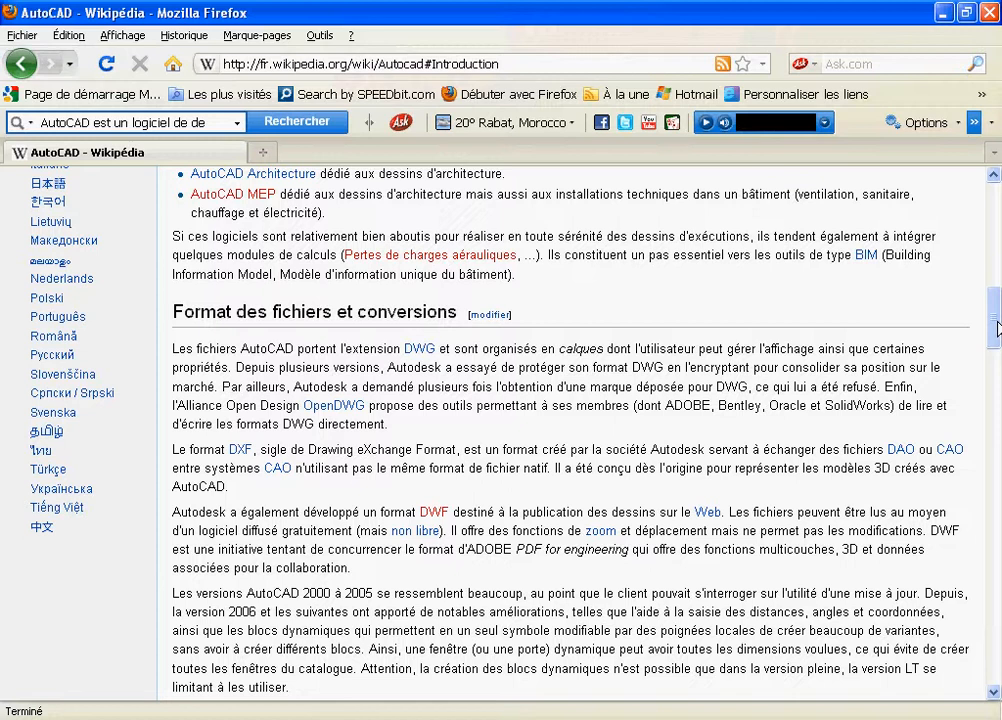
- Examine the article's list of AutoCAD versions and release dates, including the note on AutoCAD 2000i
left_click_drag(997, 330, 997, 432)
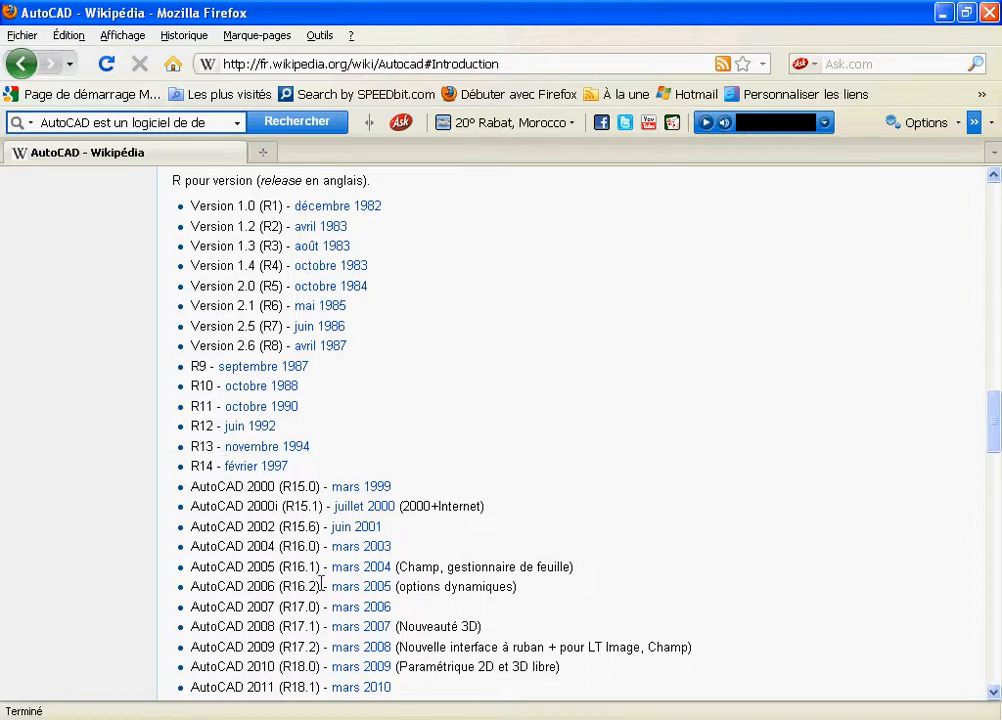
key("alt+Tab")
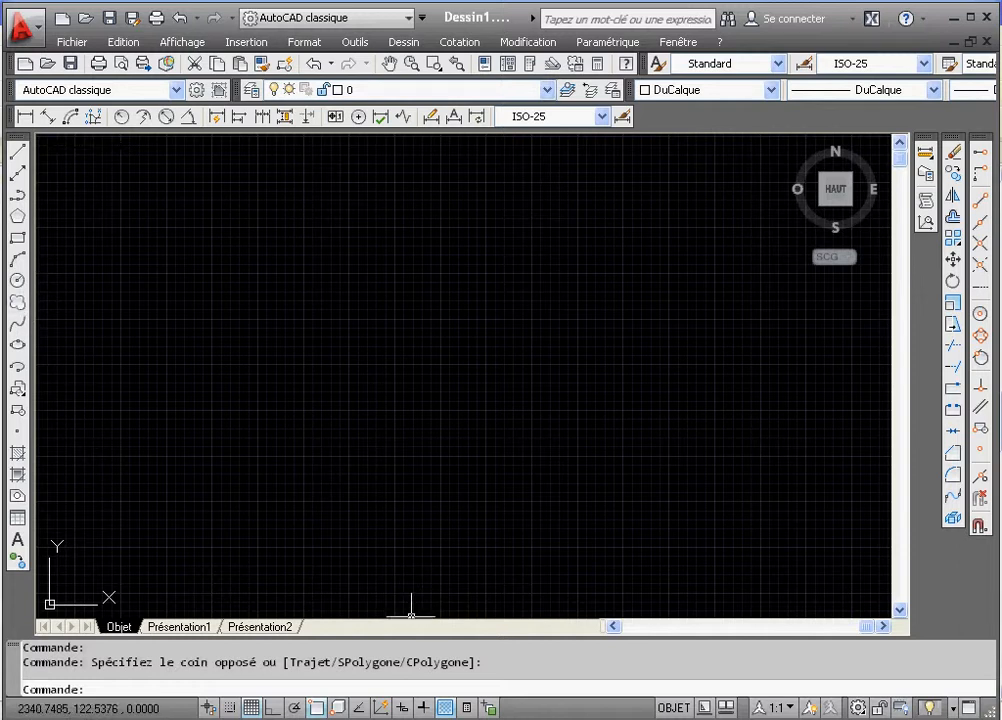
left_click(411, 719)
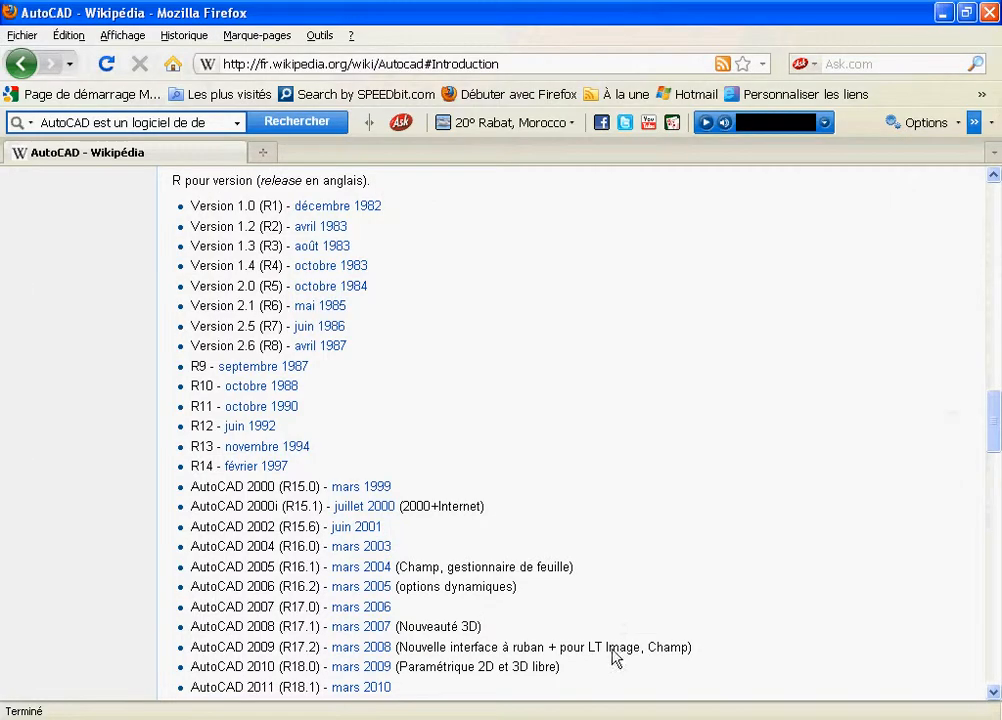
left_click_drag(996, 424, 997, 462)
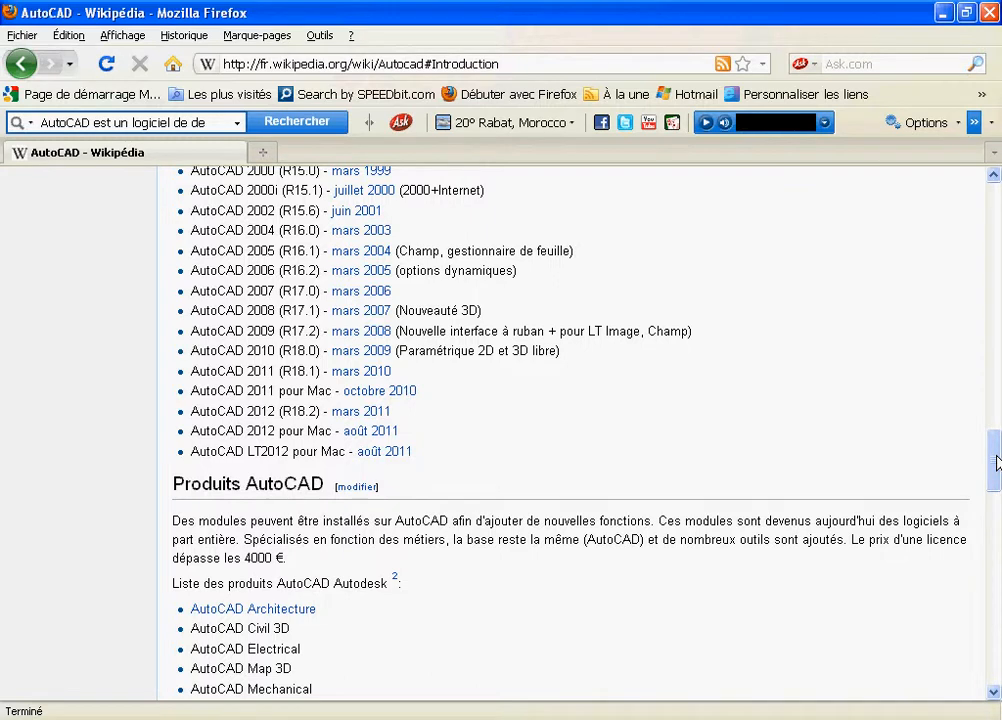
left_click_drag(997, 462, 997, 457)
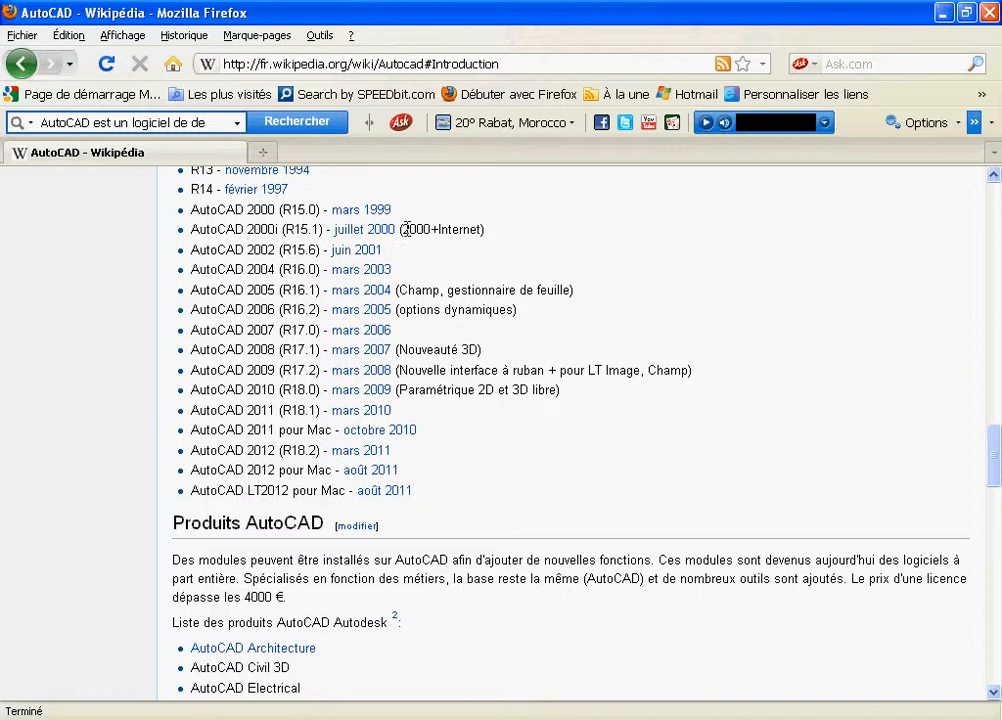
left_click_drag(405, 229, 481, 226)
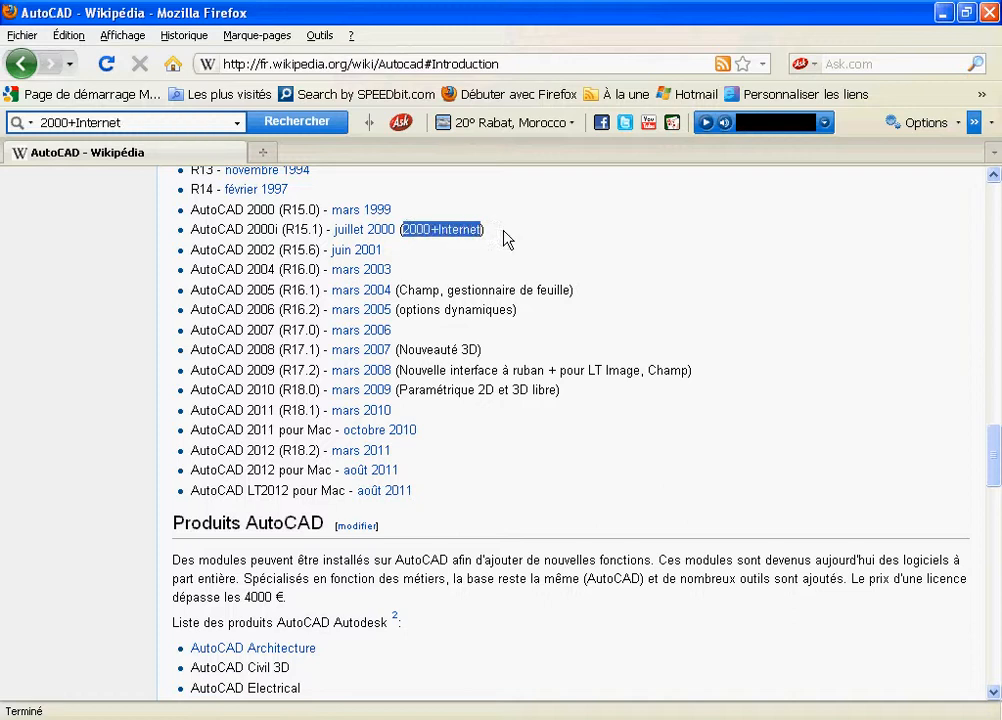
left_click(510, 241)
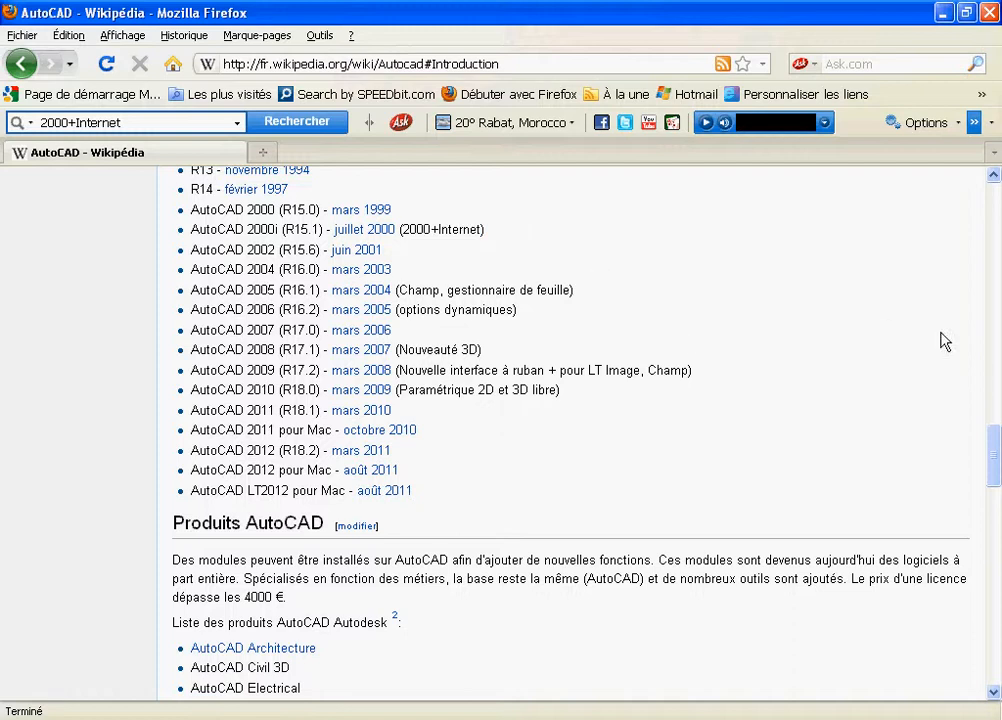
- Look through the article's AutoCAD product list, its notes and references, and its related articles
scroll(998, 437, "down", 5)
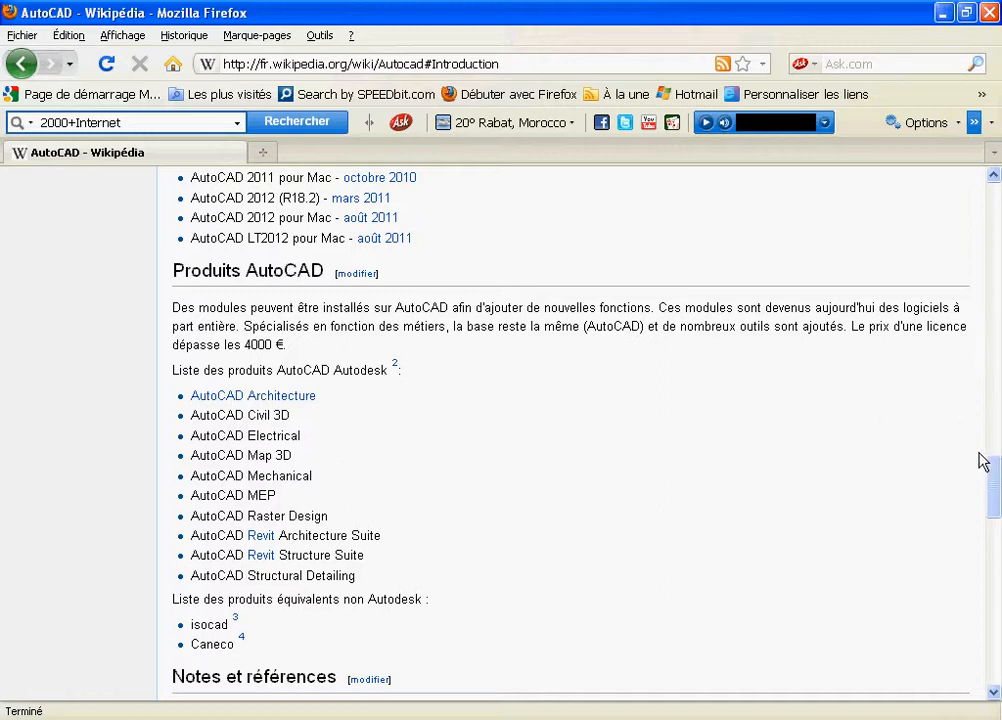
mouse_move(995, 478)
left_mouse_down()
mouse_move(995, 464)
mouse_move(995, 497)
left_mouse_up()
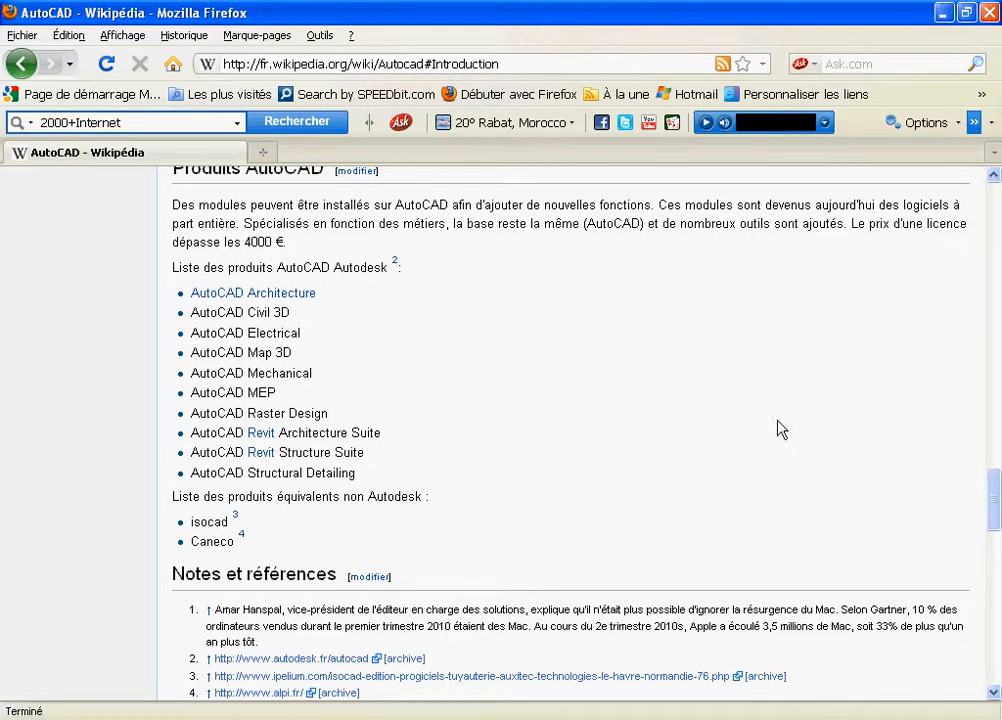
left_click_drag(997, 492, 999, 549)
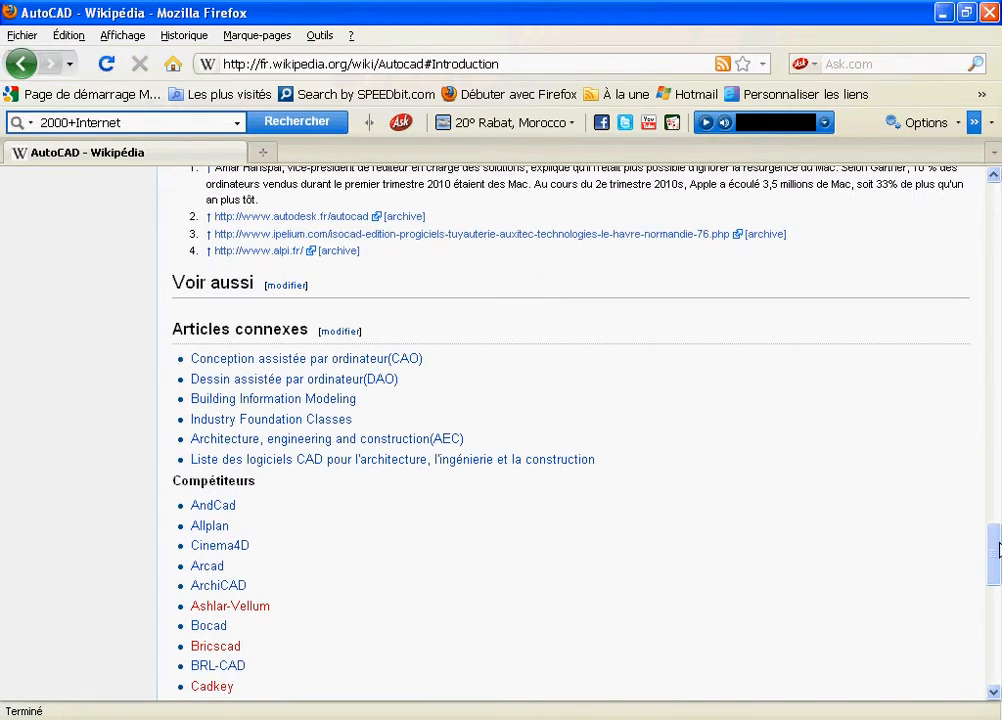
- Go back to the beginning of the AutoCAD article in Firefox and review its summary
left_click(942, 12)
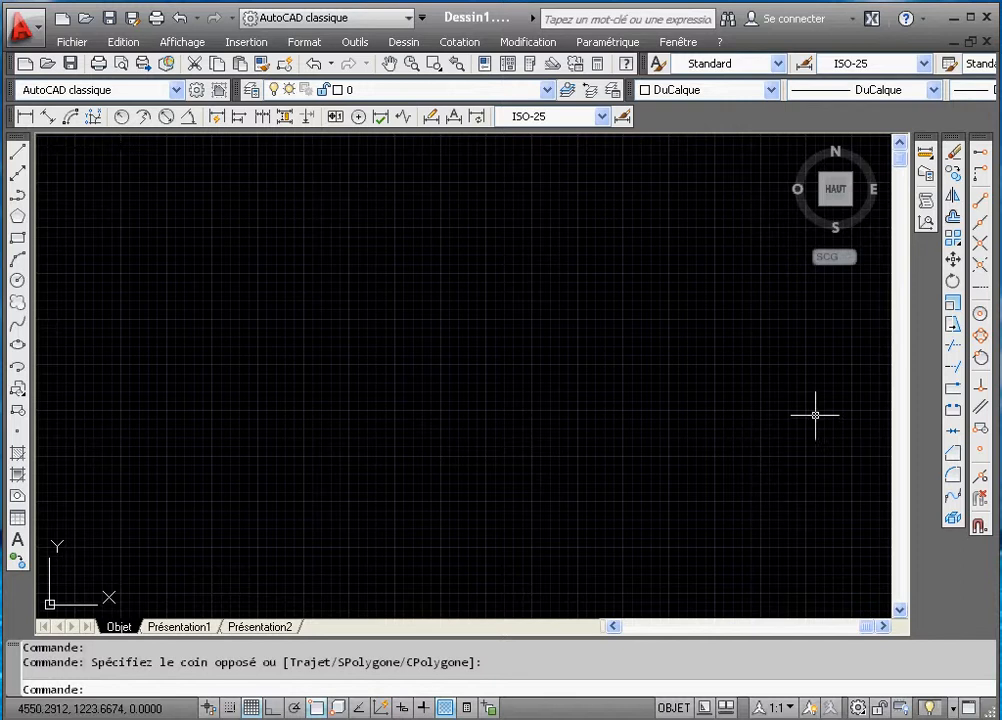
left_click(440, 647)
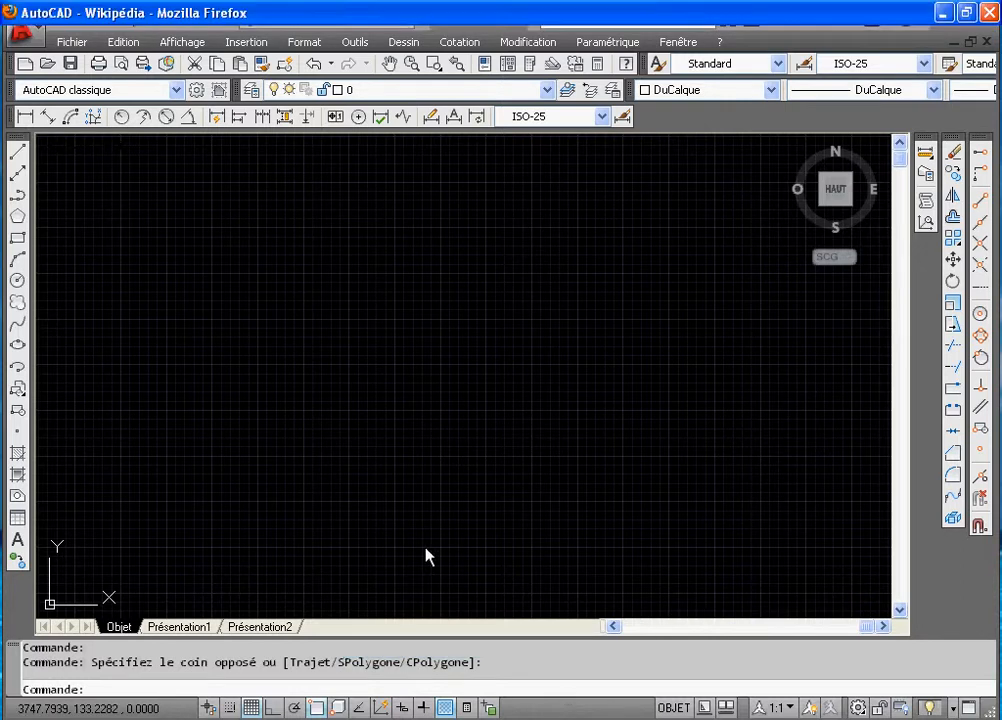
left_click_drag(992, 545, 970, 203)
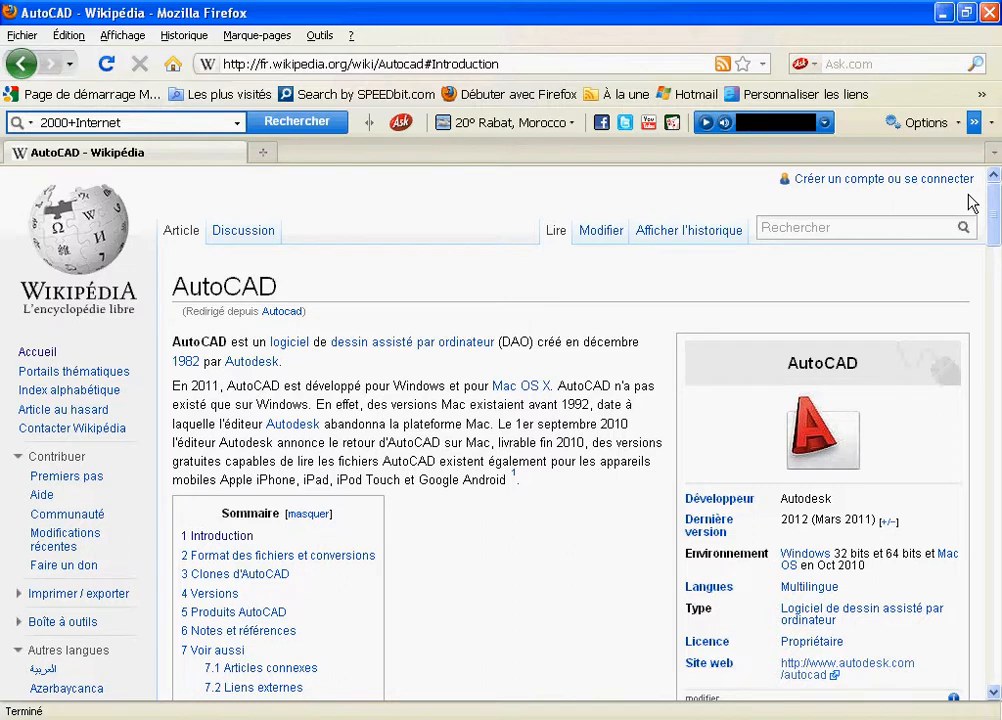
scroll(993, 216, "down", 1)
scroll(995, 210, "up", 1)
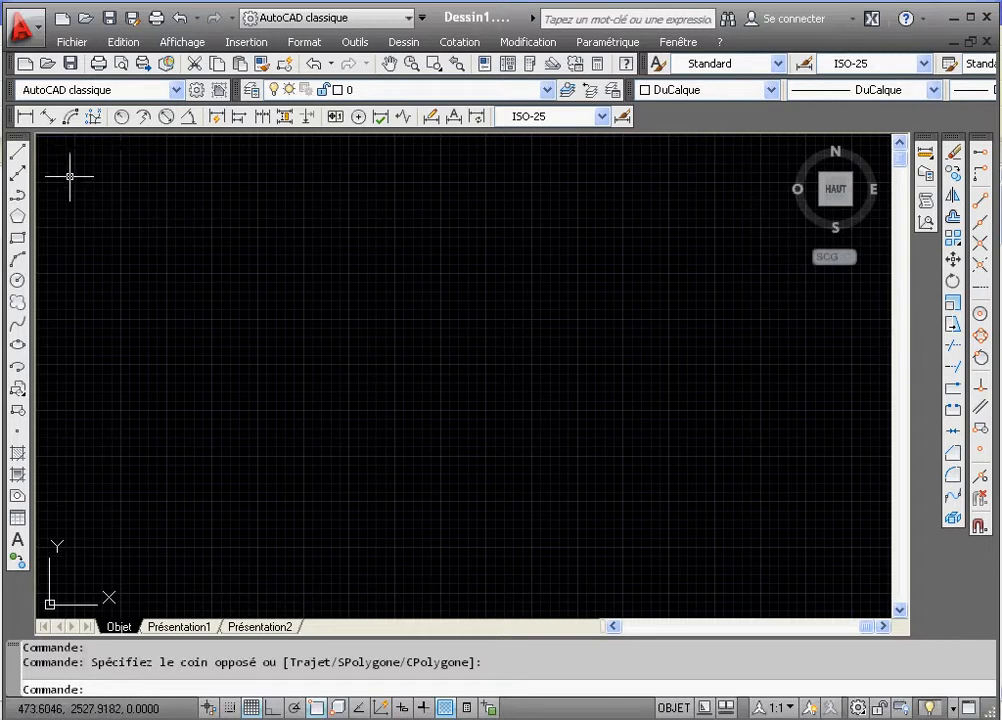
- In AutoCAD, draw a single line from about (950, 1373), sloping up to the right in the upper-left part of the drawing
left_click(18, 153)
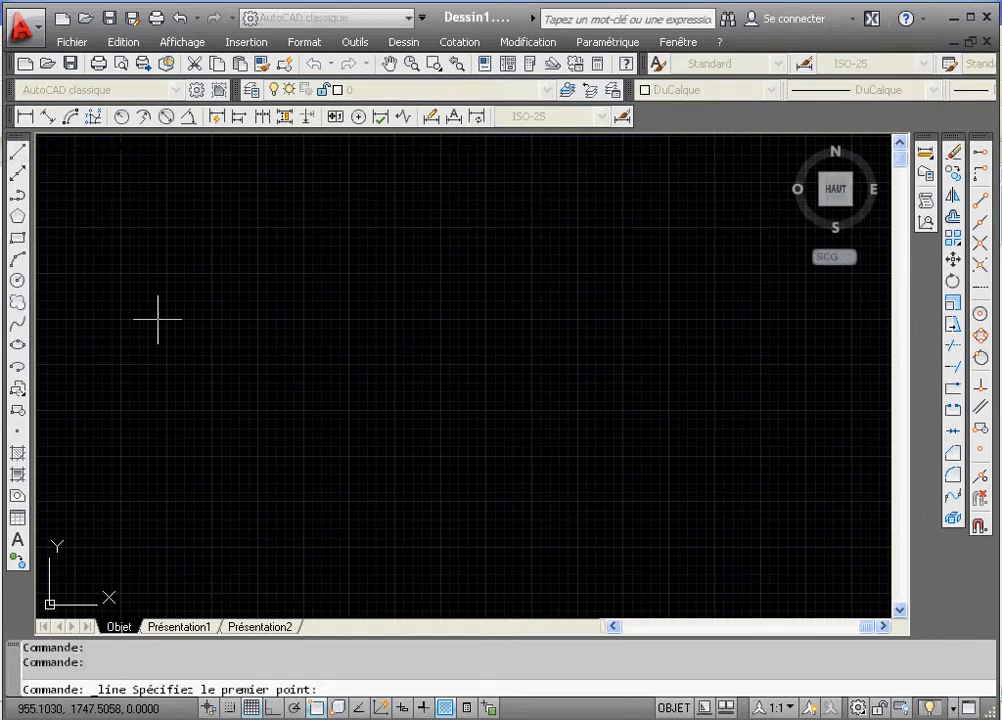
left_click(157, 388)
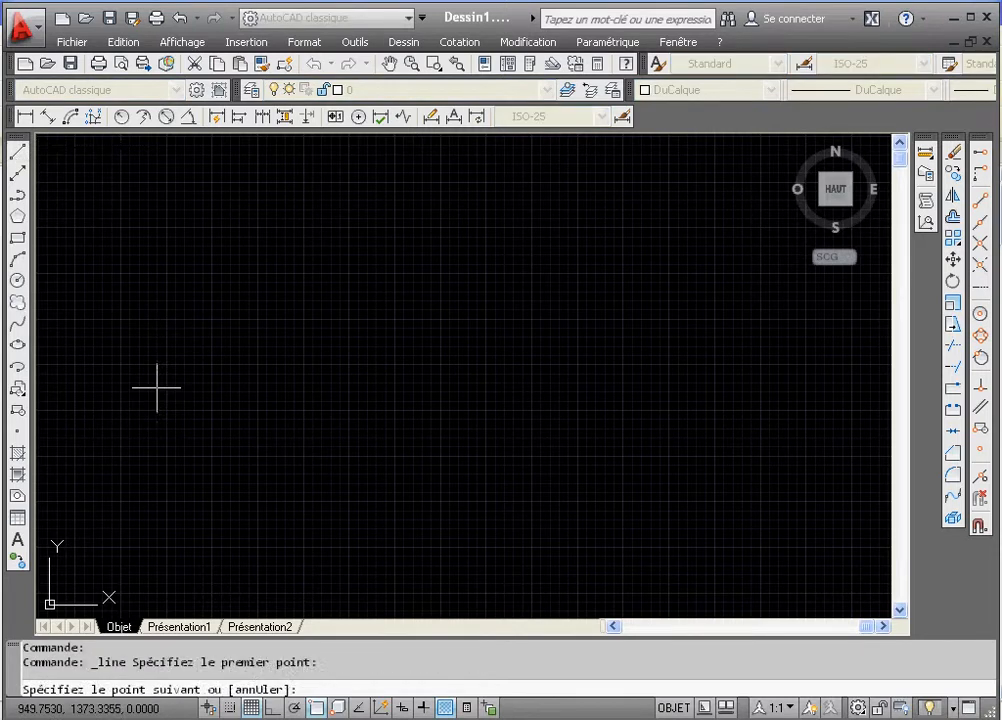
left_click(372, 240)
right_click(373, 247)
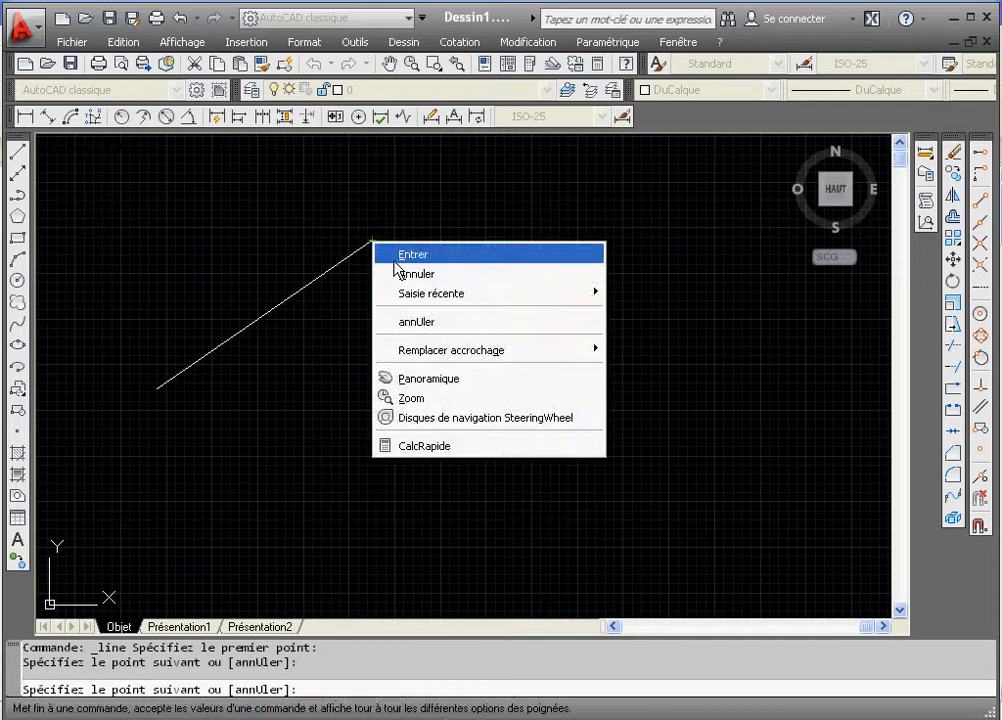
left_click(385, 254)
- Draw a large circle by centre and radius to the right of the sloping line
left_click(17, 280)
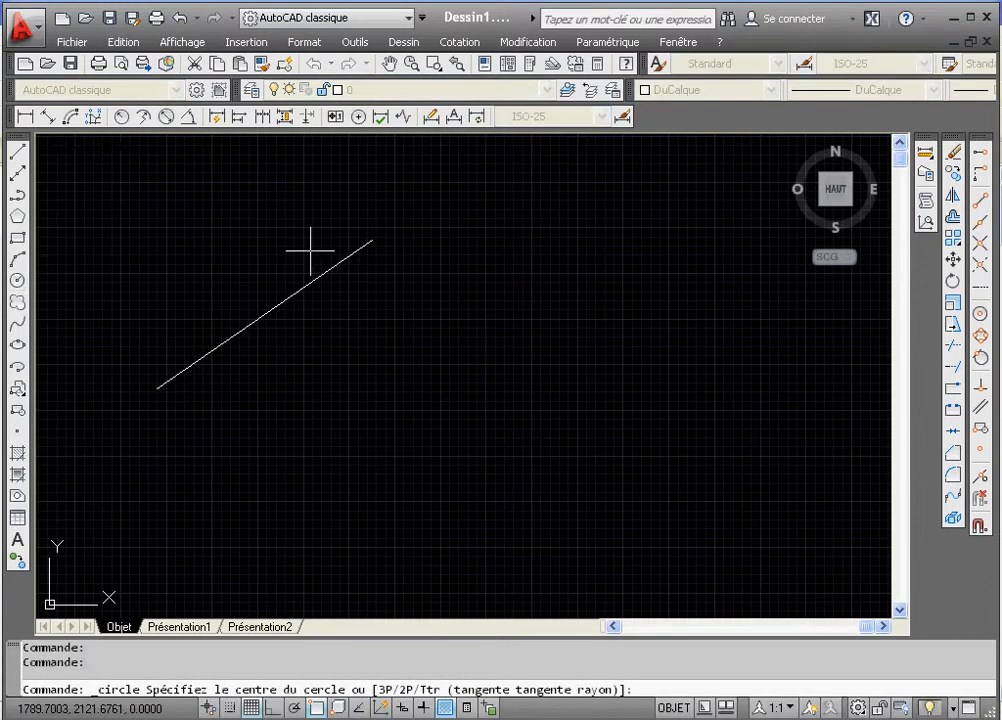
left_click(593, 318)
left_click(584, 433)
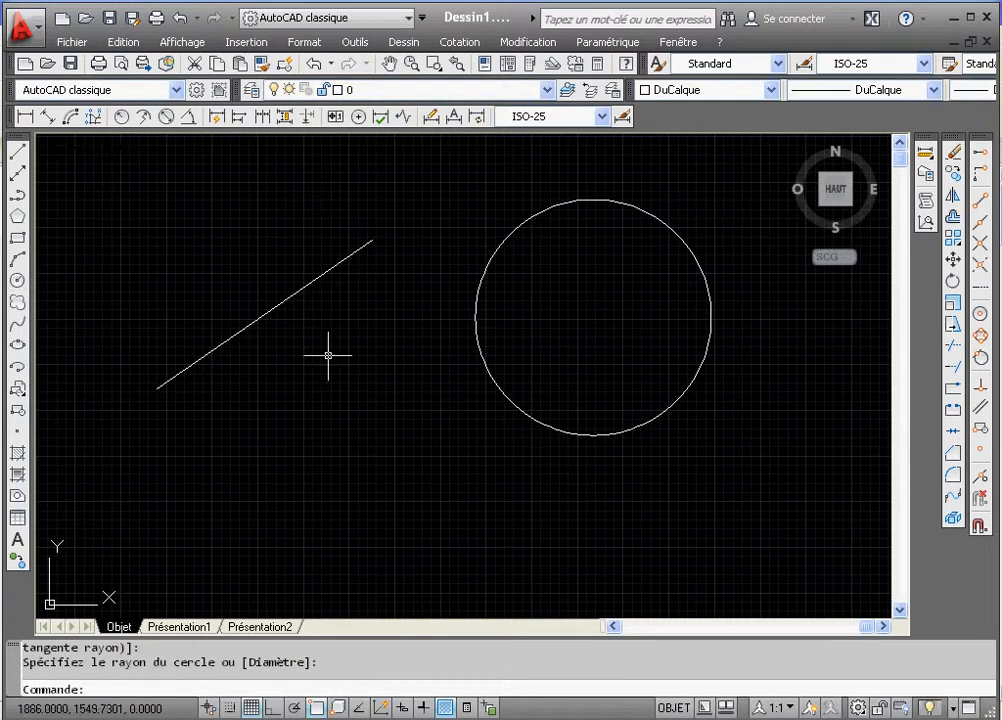
- Draw a wide horizontal ellipse below the sloping line by its axis endpoints and other-axis distance
left_click(20, 343)
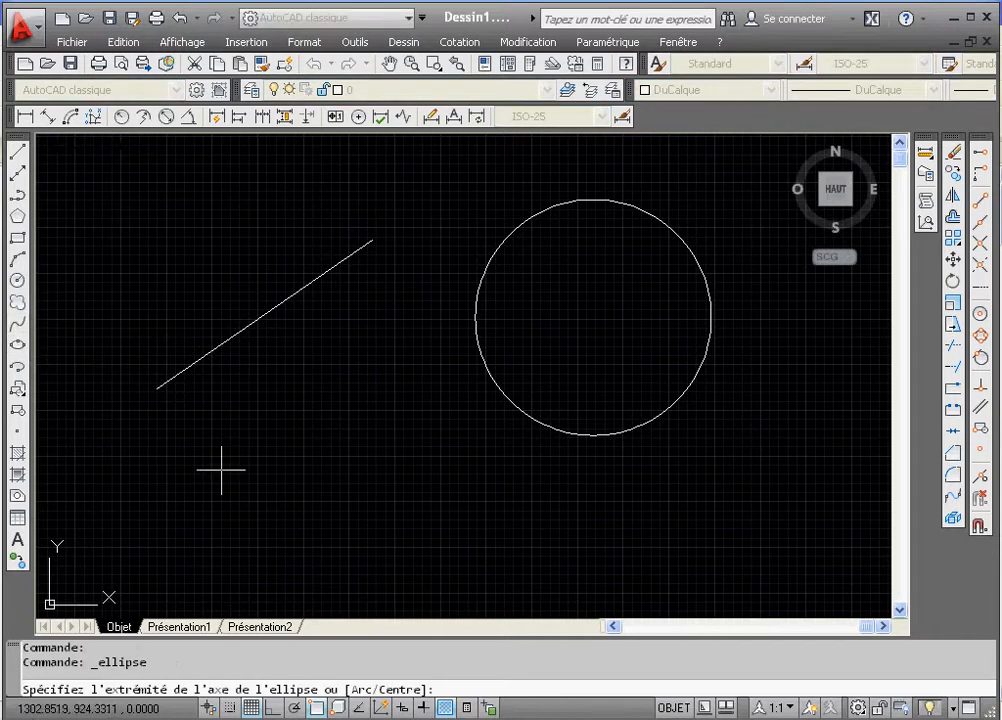
left_click(188, 494)
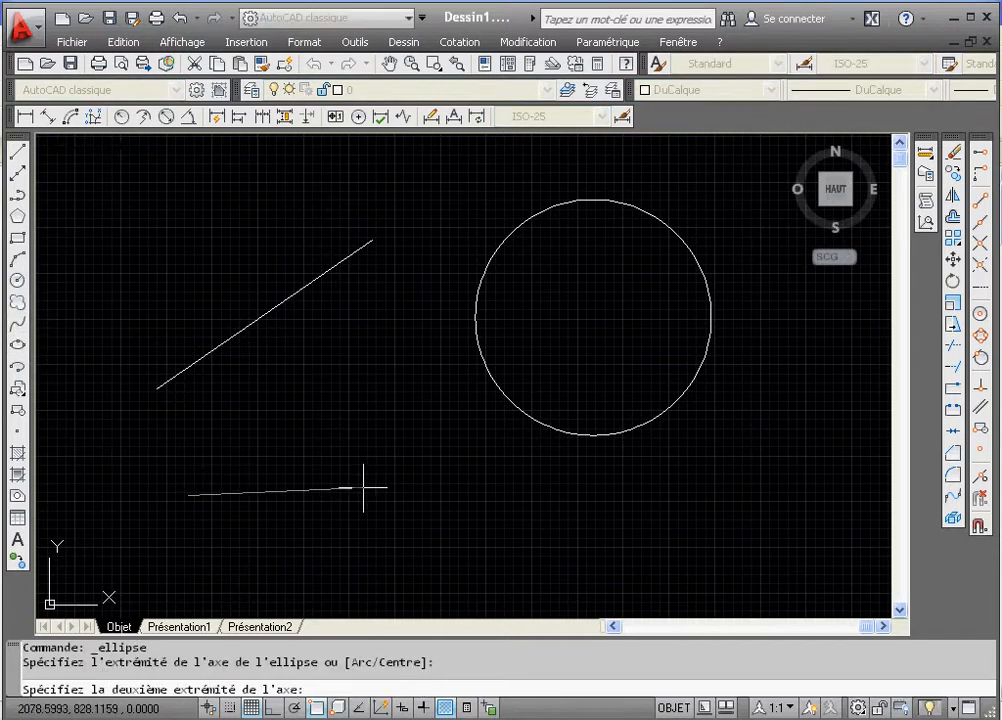
left_click(451, 494)
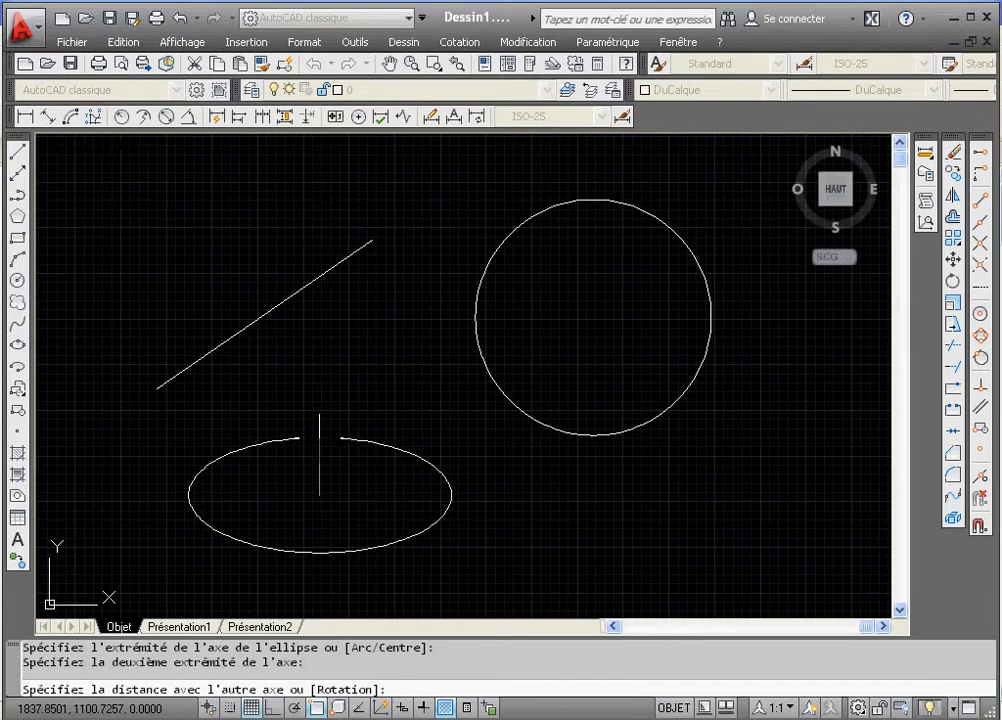
left_click(321, 437)
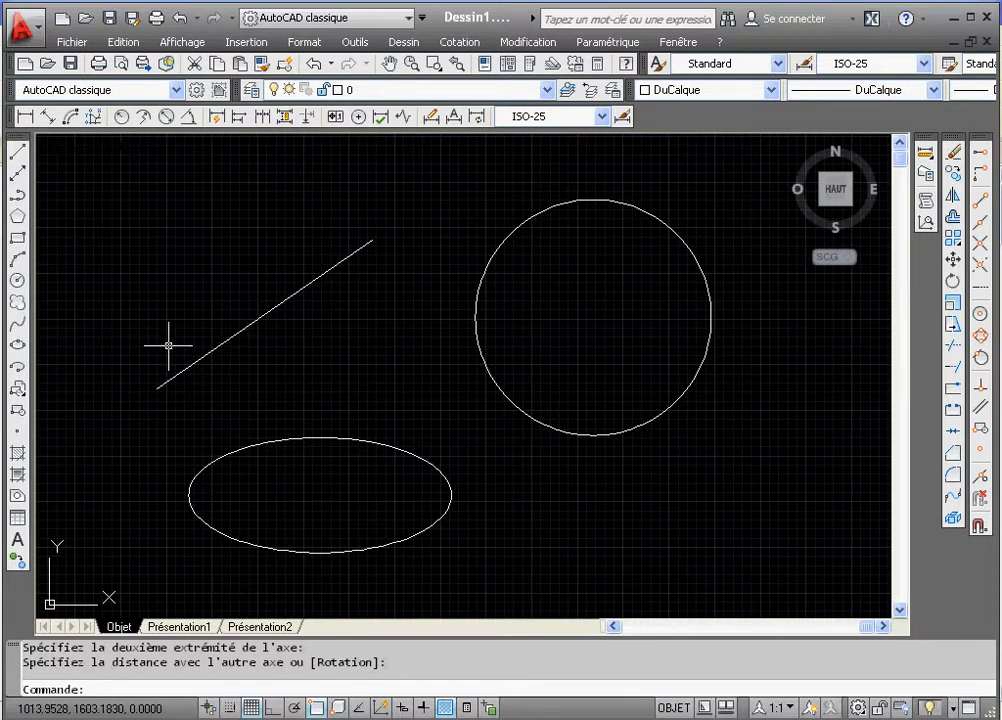
- Draw a large three-point arc curving over the sloping line, starting to its upper left and ending to its lower right
left_click(18, 261)
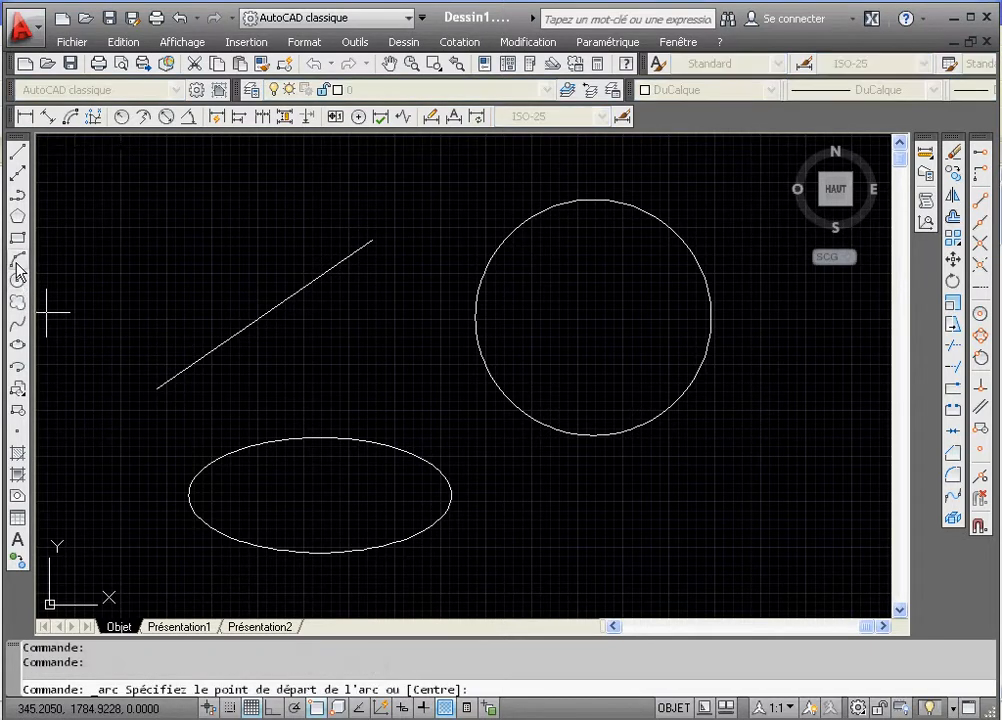
left_click(105, 278)
left_click(140, 220)
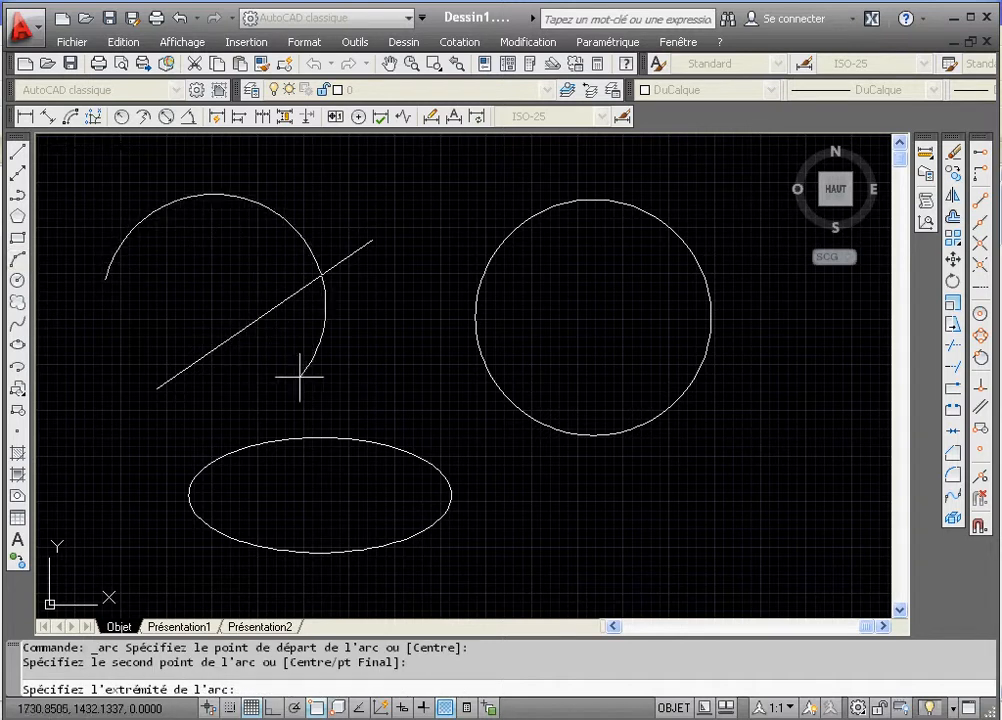
left_click(389, 378)
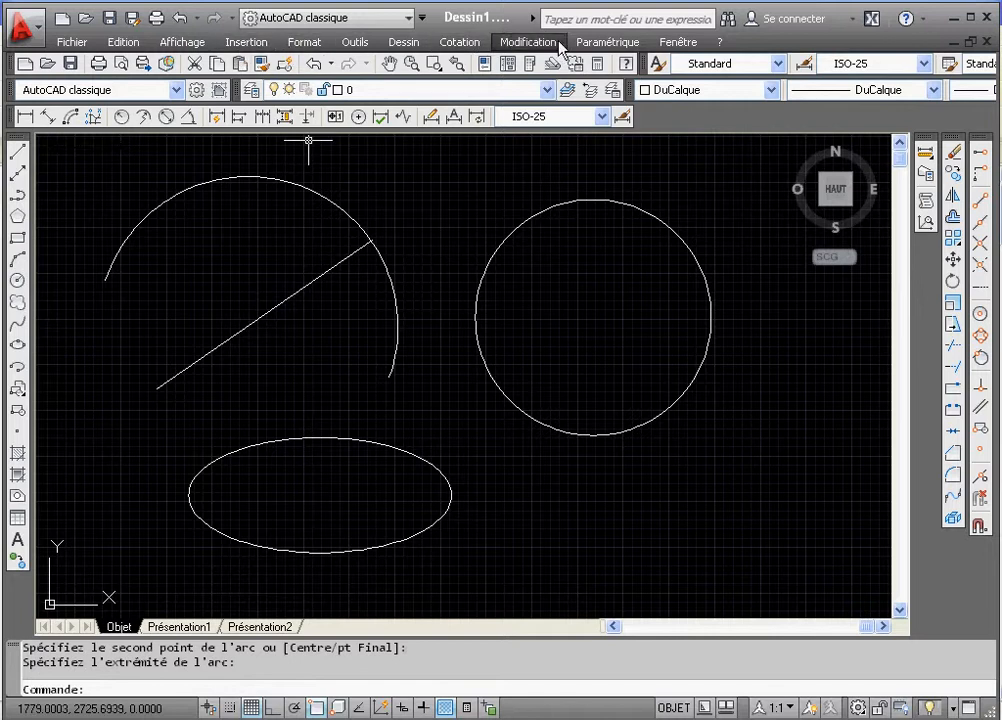
- Display the Modélisation toolset for 3D solids in the workspace
left_click(406, 45)
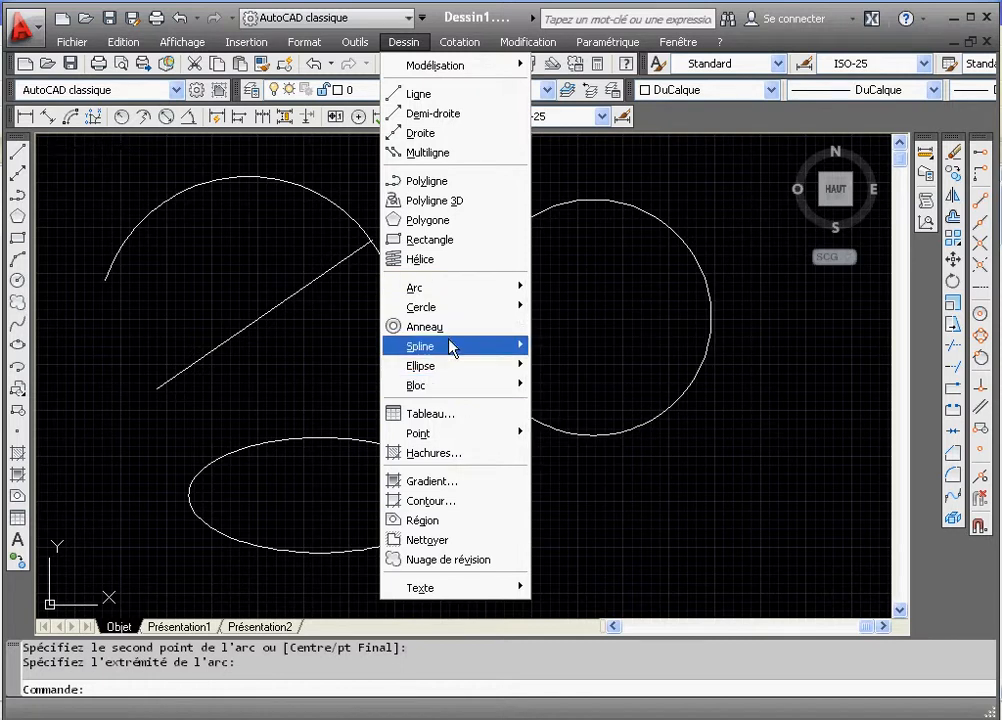
left_click(404, 42)
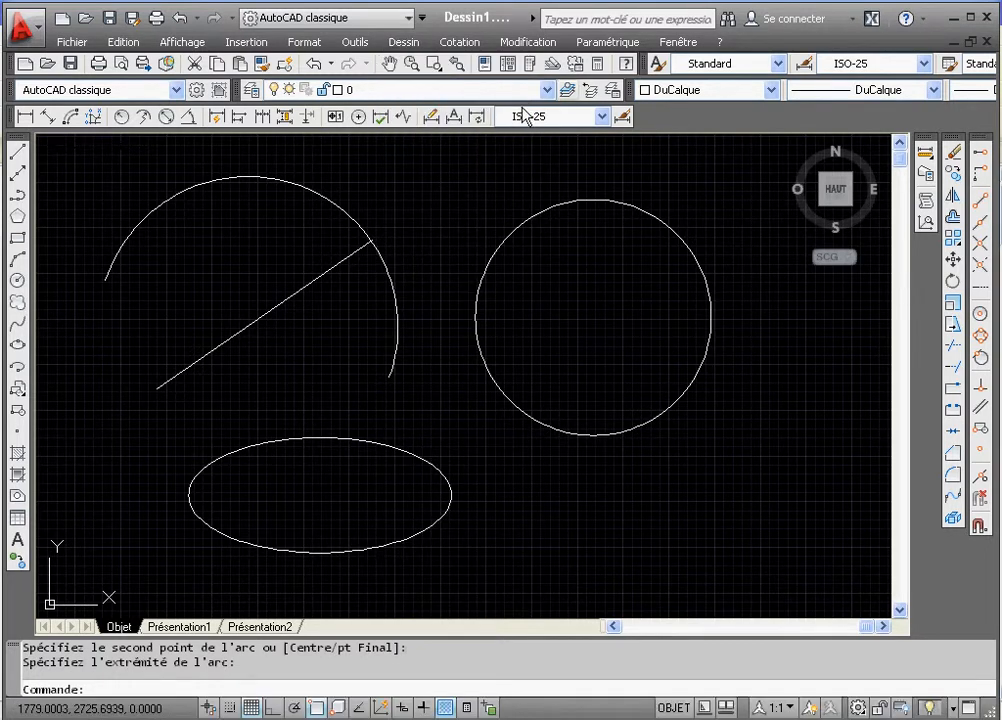
right_click(349, 78)
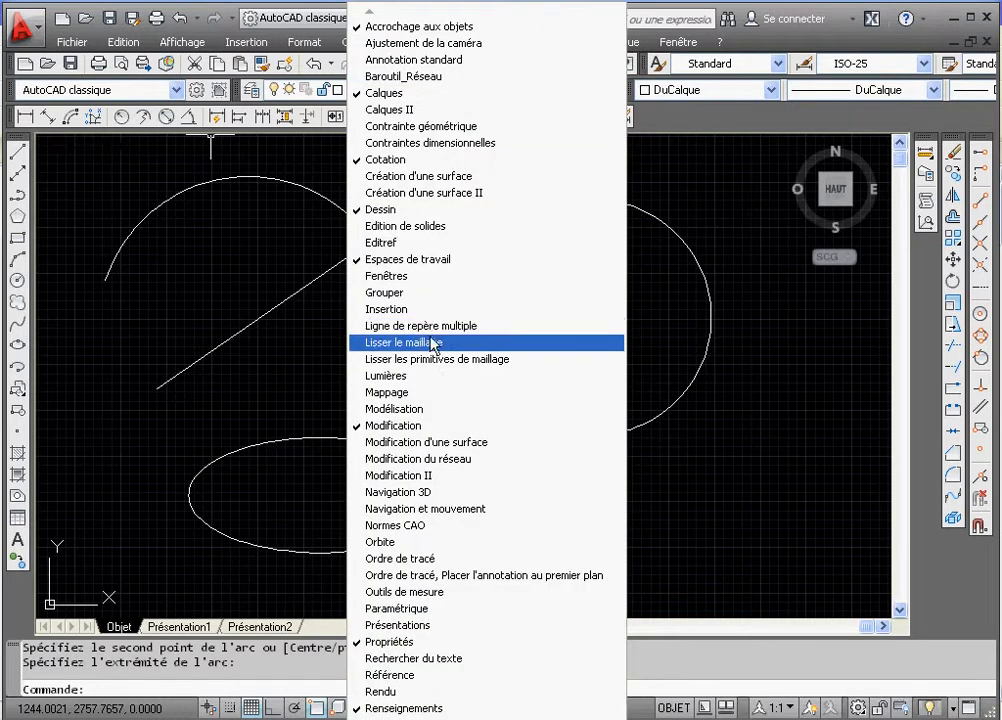
left_click(430, 409)
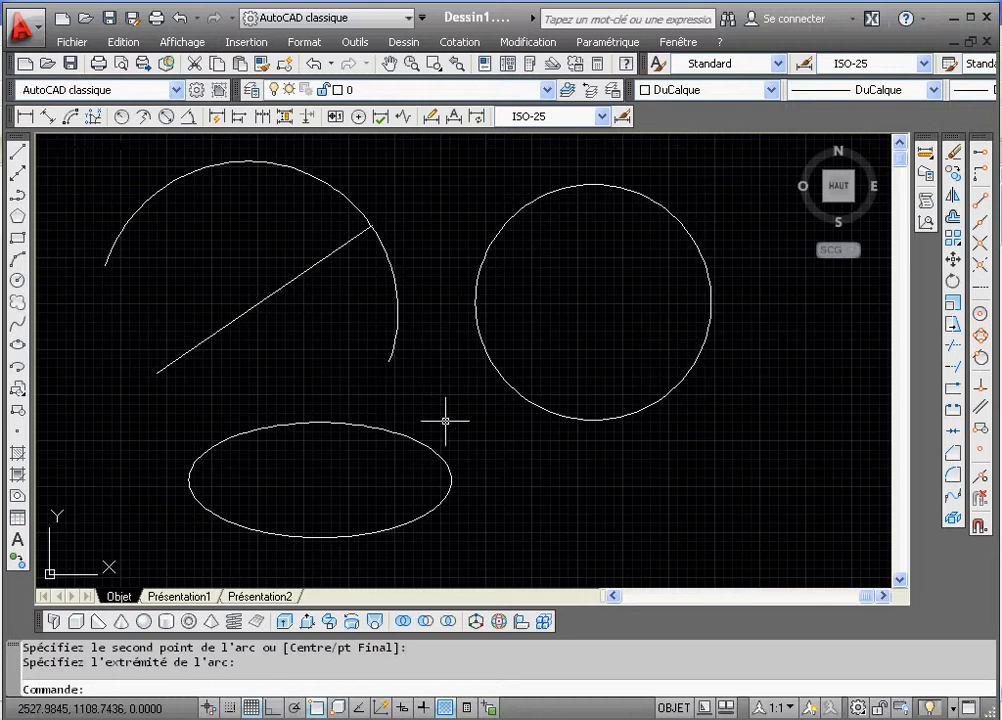
- Draw a solid box about 5.35 high, its rectangular base to the right of the ellipse and overlapping the circle's lower edge
left_click(77, 624)
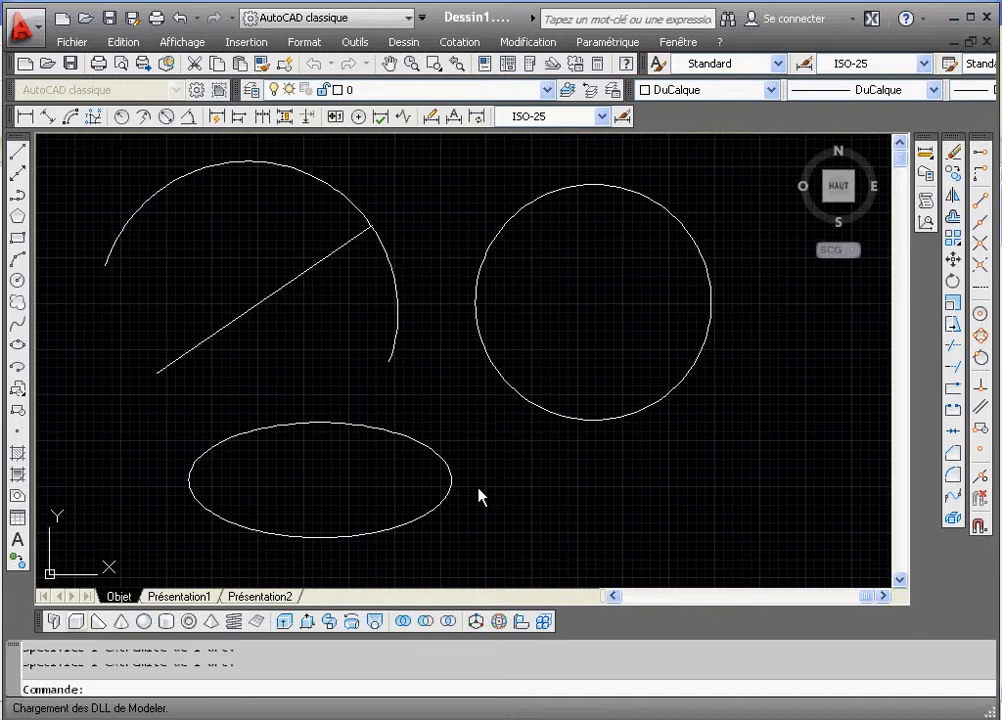
left_click(463, 394)
left_click(463, 394)
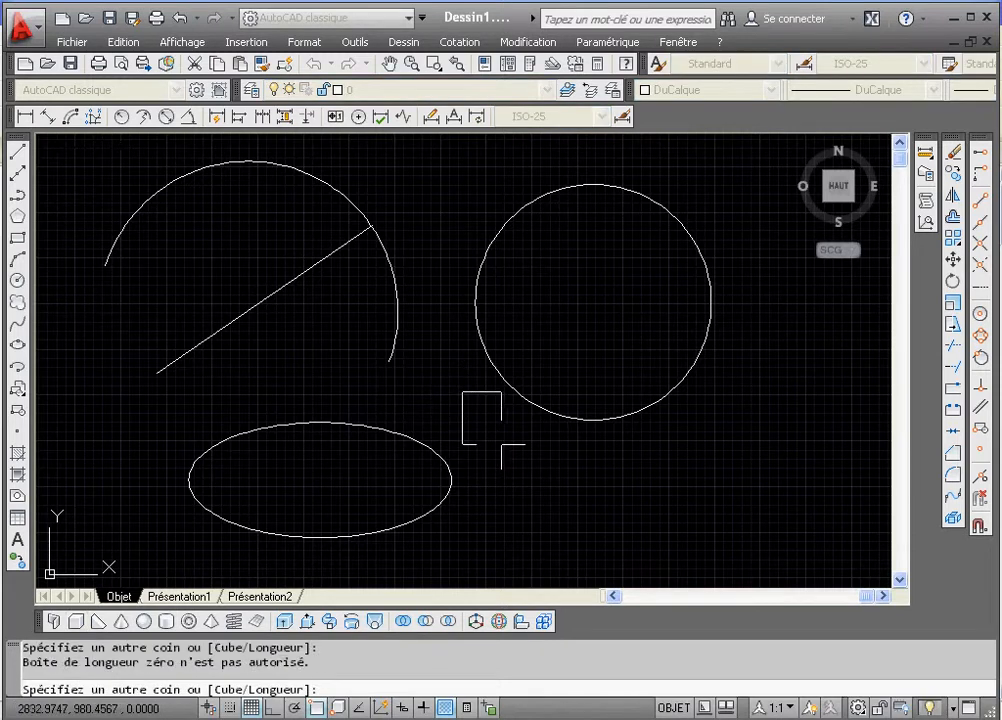
left_click(695, 532)
left_click(707, 454)
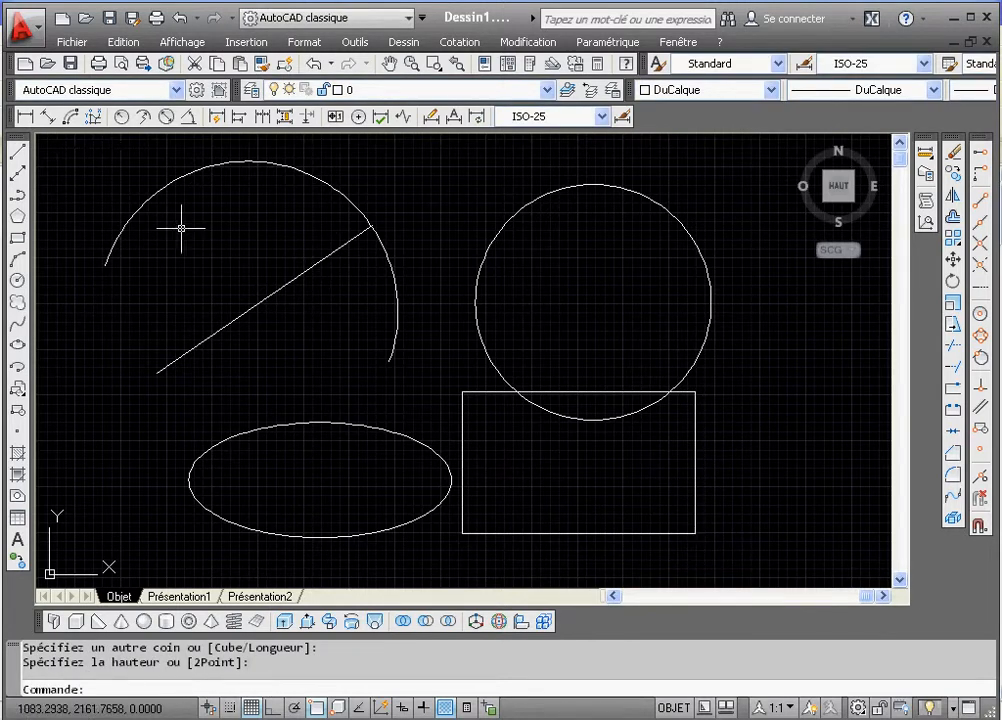
- Set the viewpoint to Isométrique S-E and erase the flat box beside the circle
left_click(170, 42)
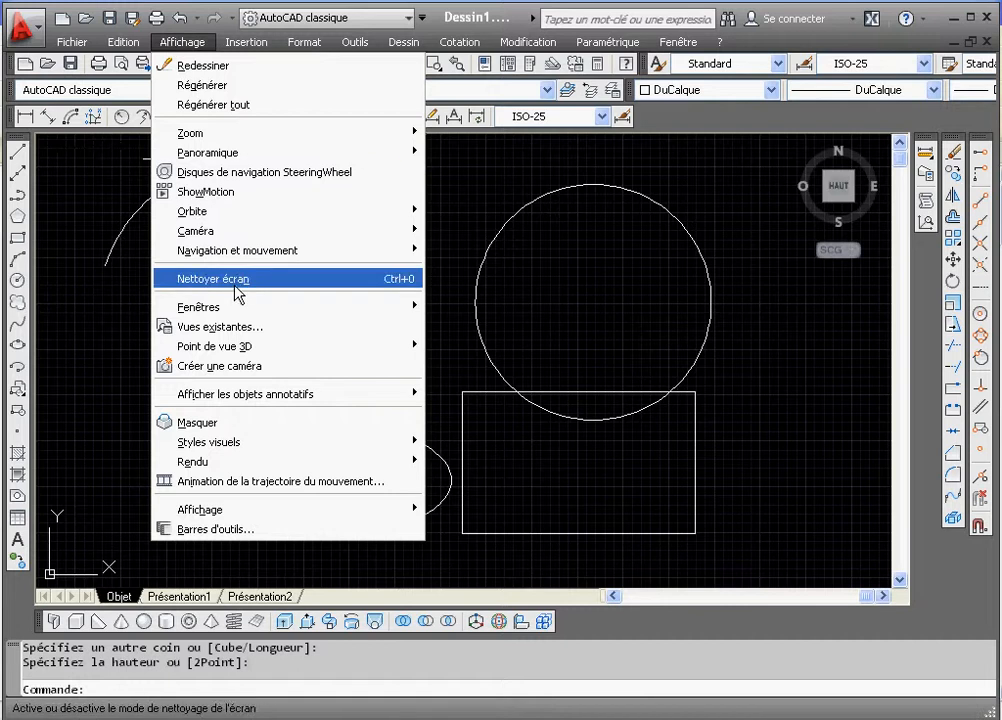
mouse_move(240, 346)
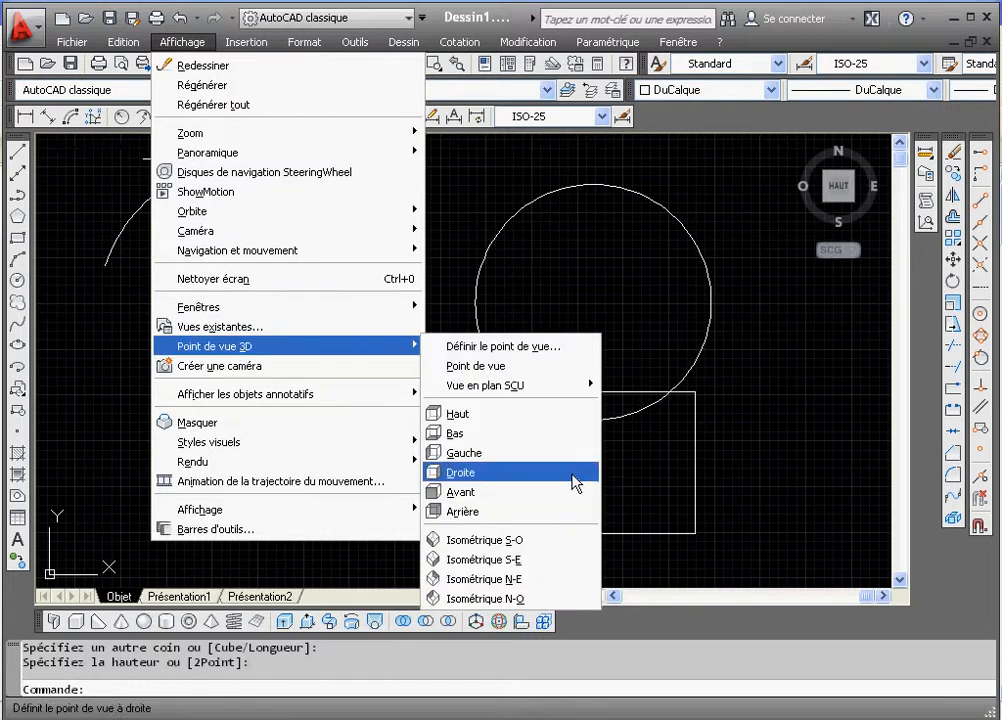
left_click(548, 563)
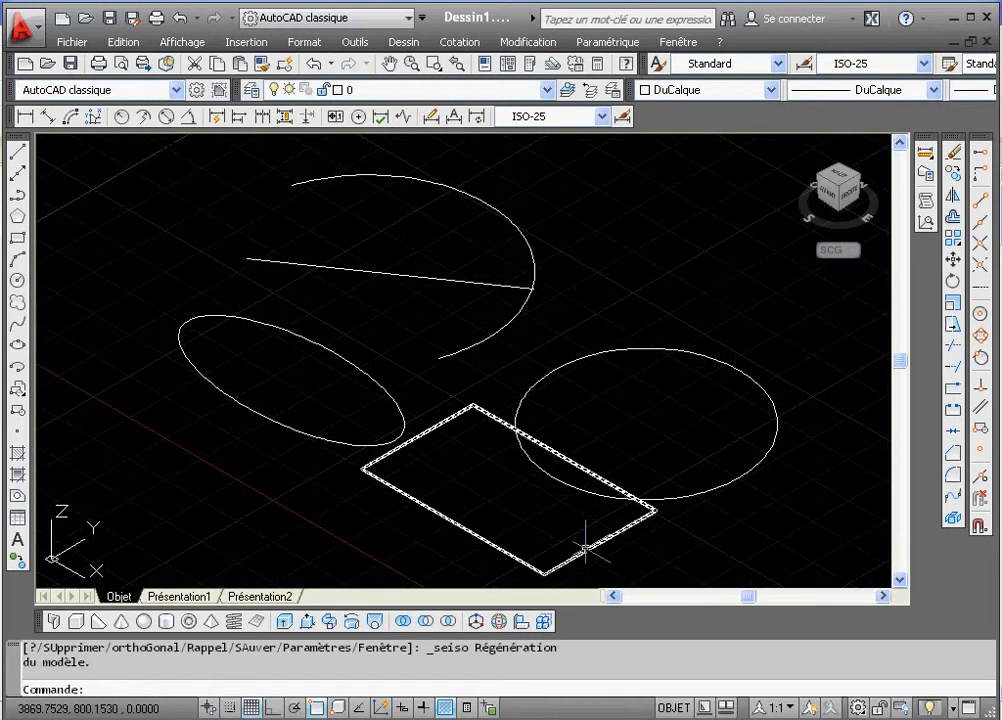
left_click(586, 550)
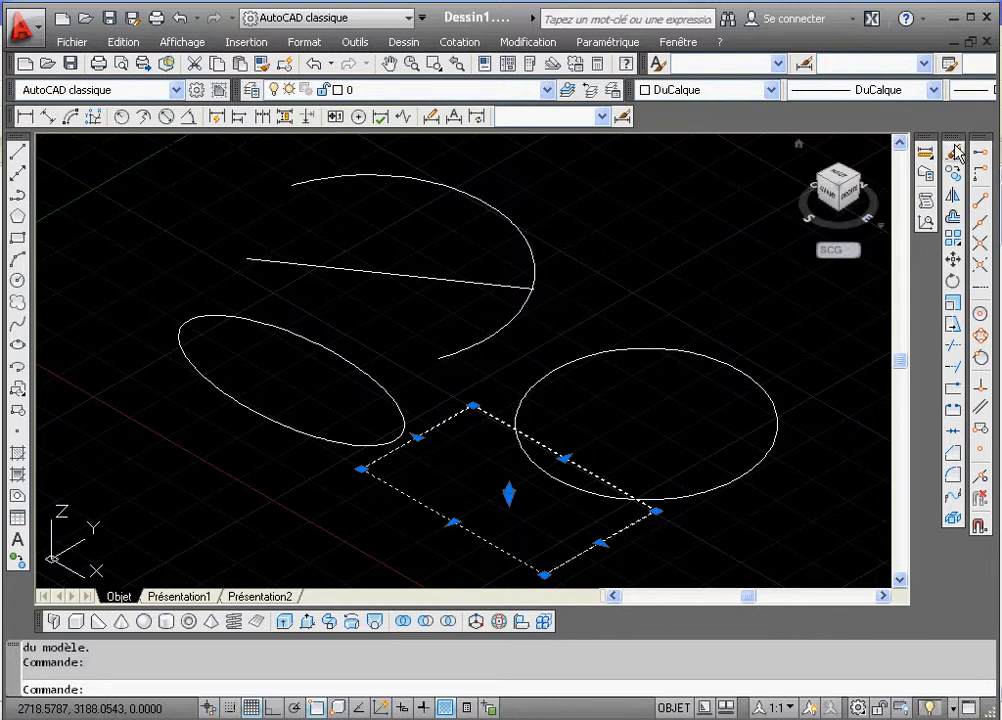
key("Delete")
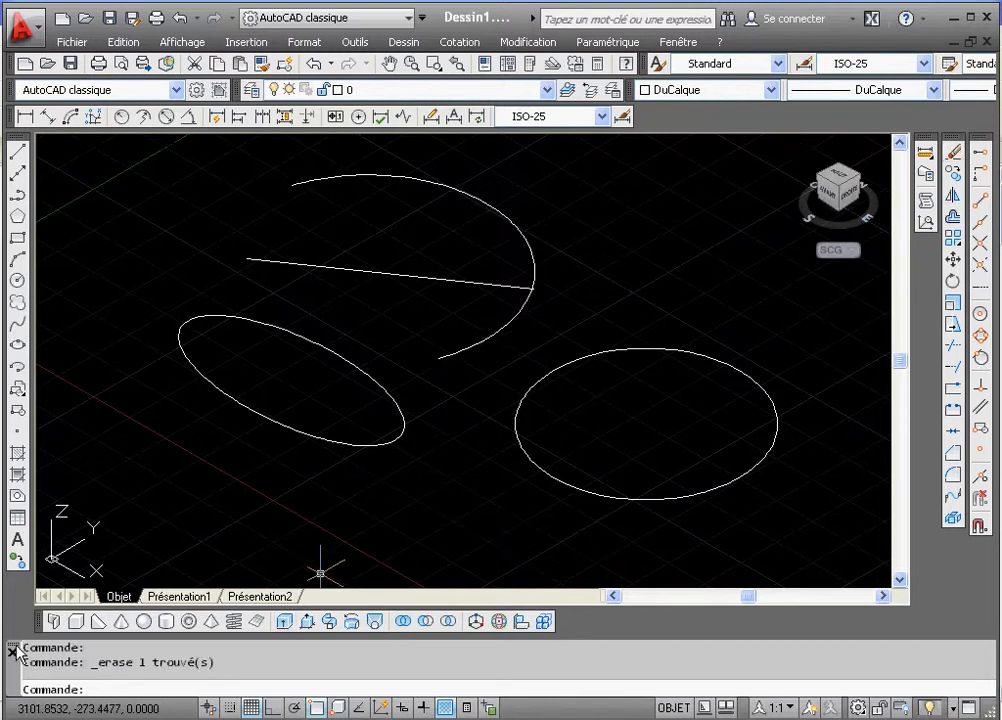
- Draw a tall box with opposite base corners at the ellipse's centre and the circle's centre, giving it a freehand height
left_click(54, 621)
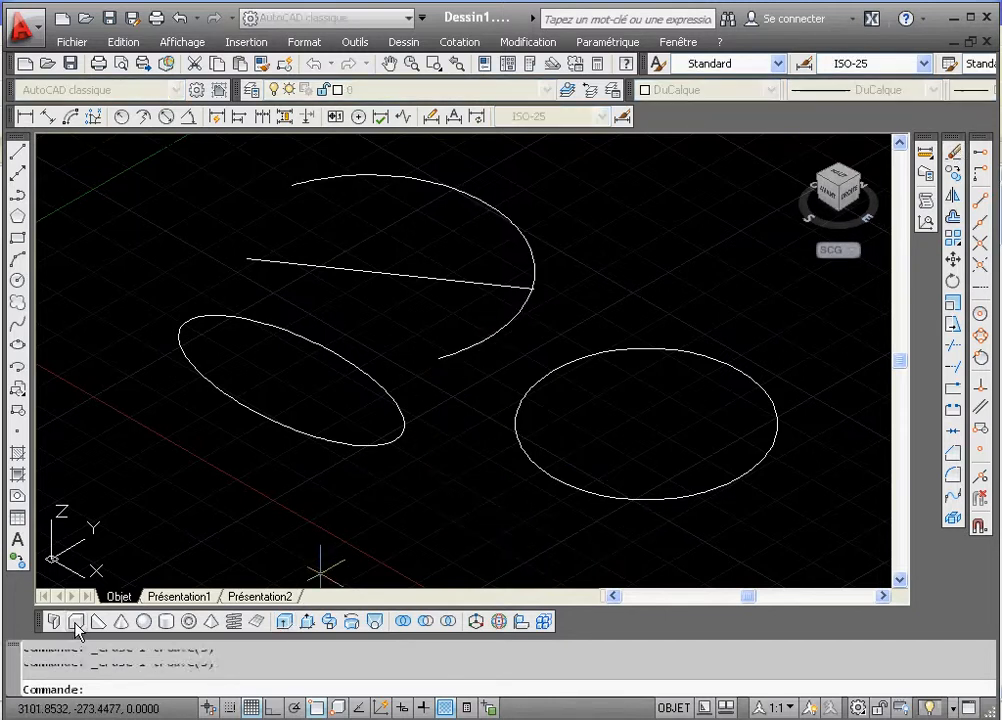
left_click(289, 383)
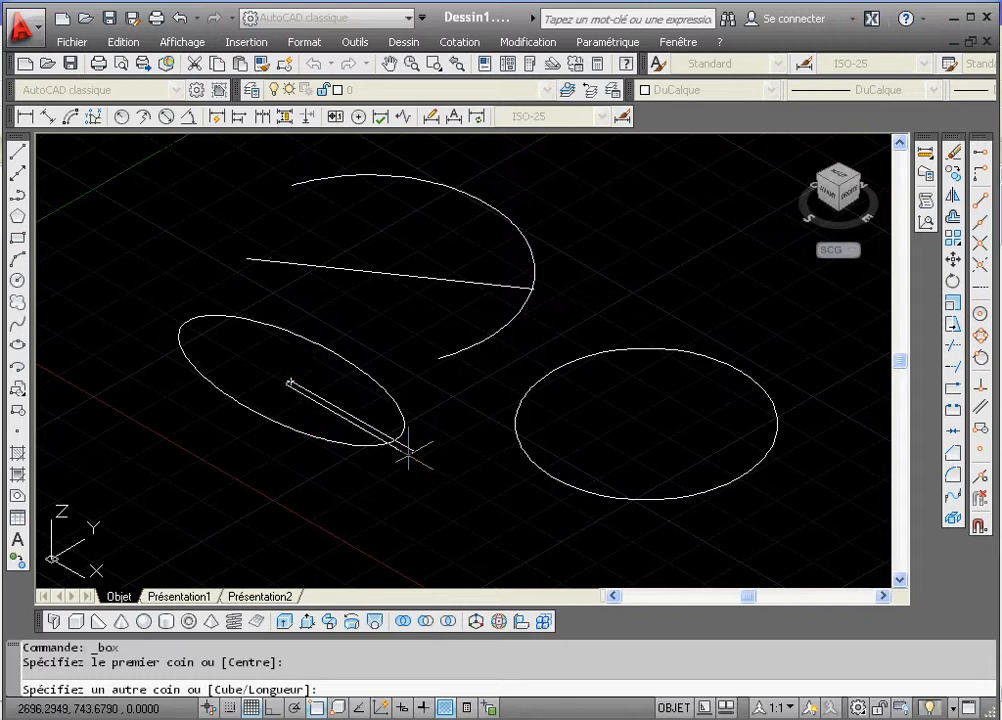
left_click(646, 424)
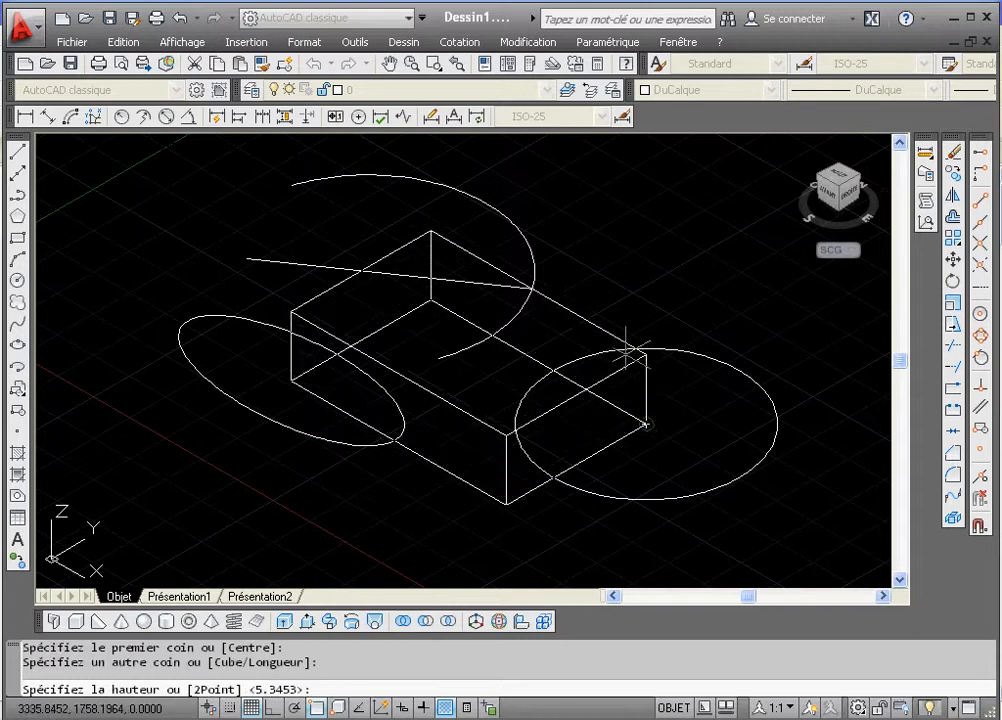
left_click(630, 244)
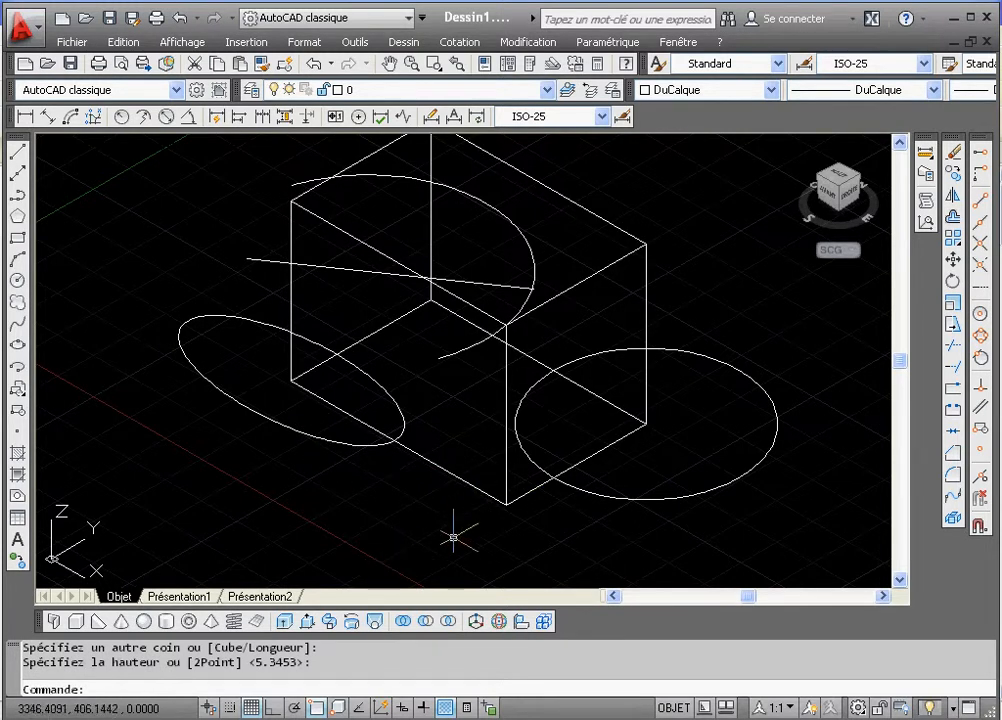
- Erase the tall box and restore the Haut (top) viewpoint
left_click(486, 483)
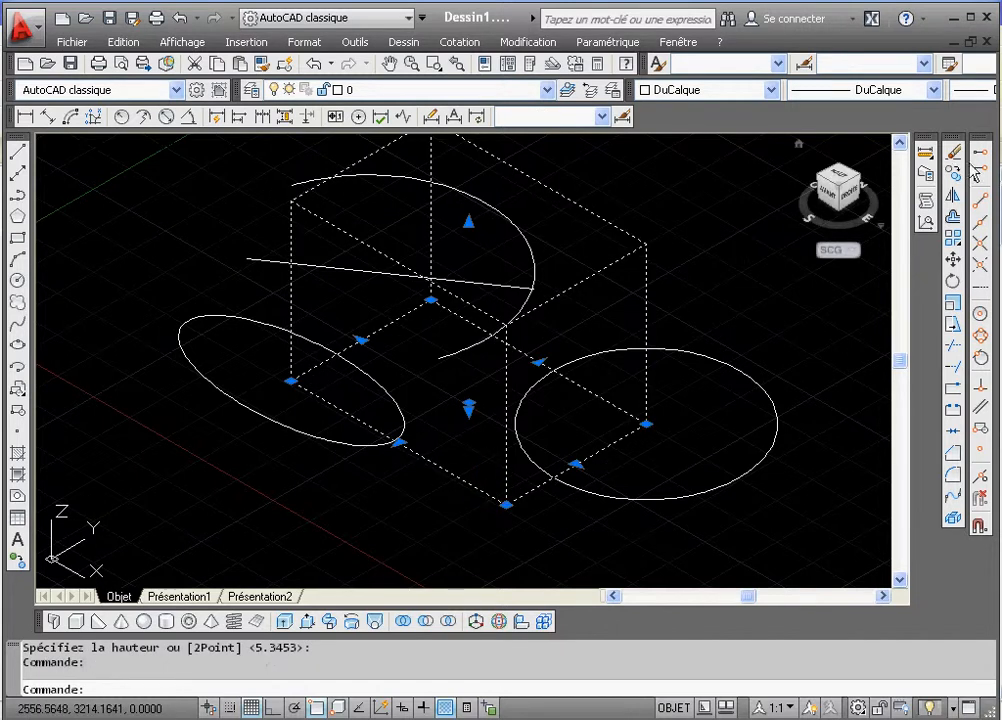
key("Delete")
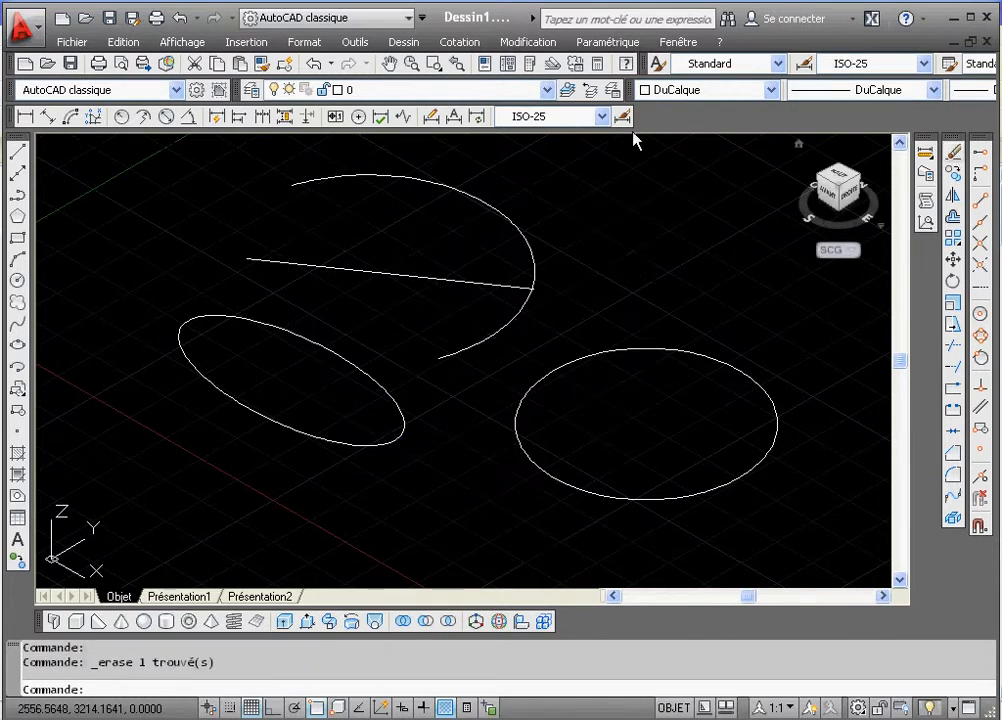
left_click(182, 42)
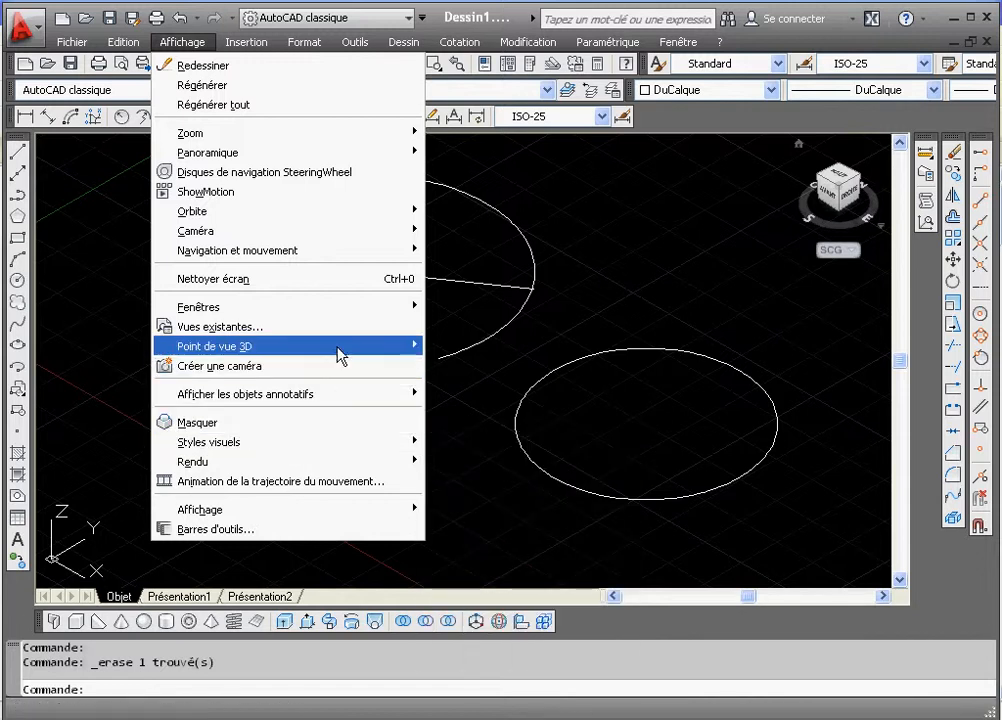
mouse_move(398, 352)
left_click(450, 414)
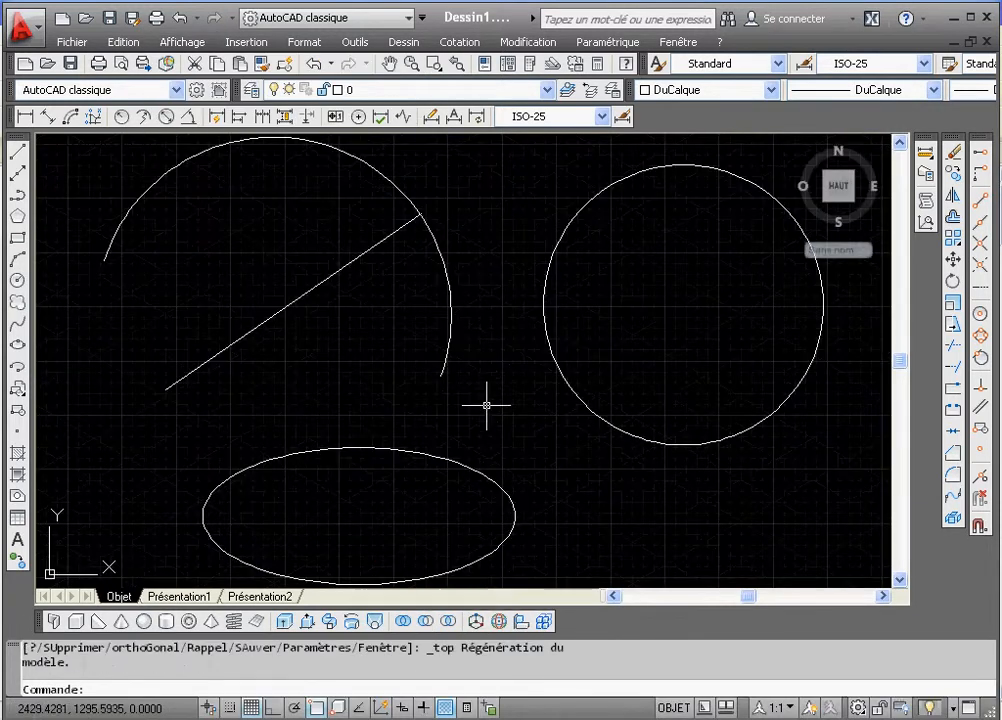
- Erase the arc, line, circle and ellipse together with a crossing window so that the drawing is empty
left_click(411, 63)
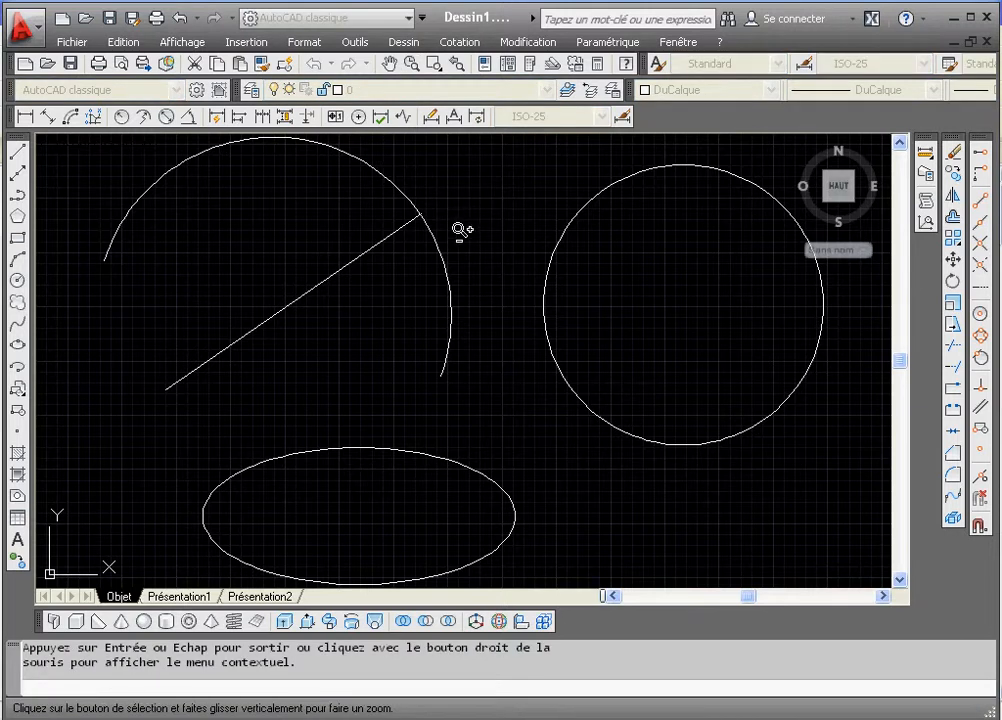
left_click_drag(463, 219, 450, 266)
right_click(453, 268)
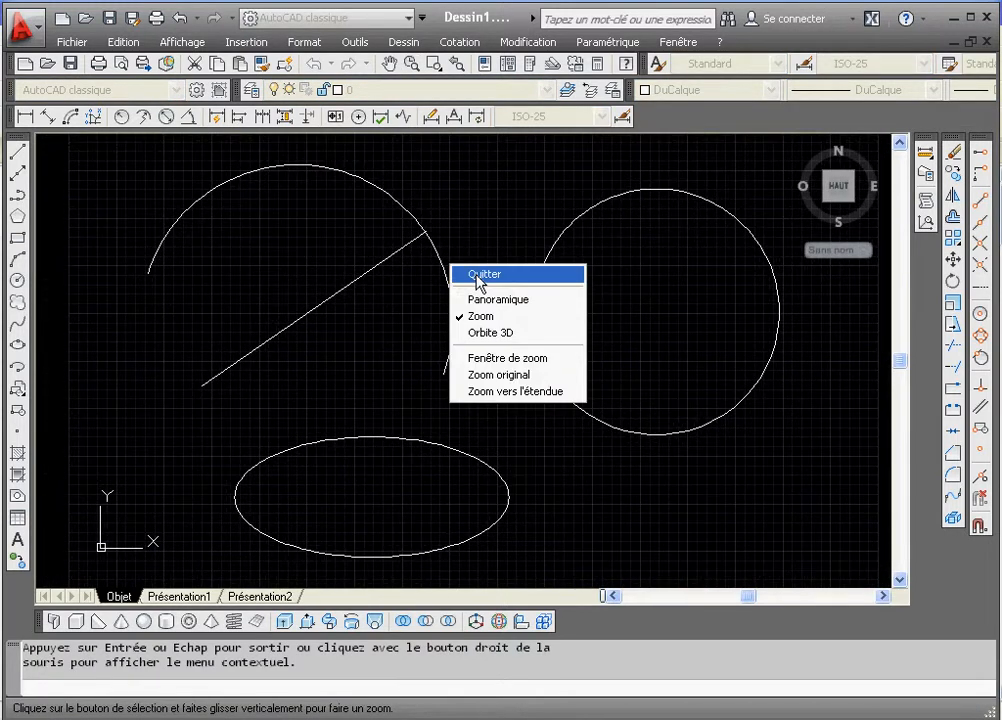
left_click(478, 274)
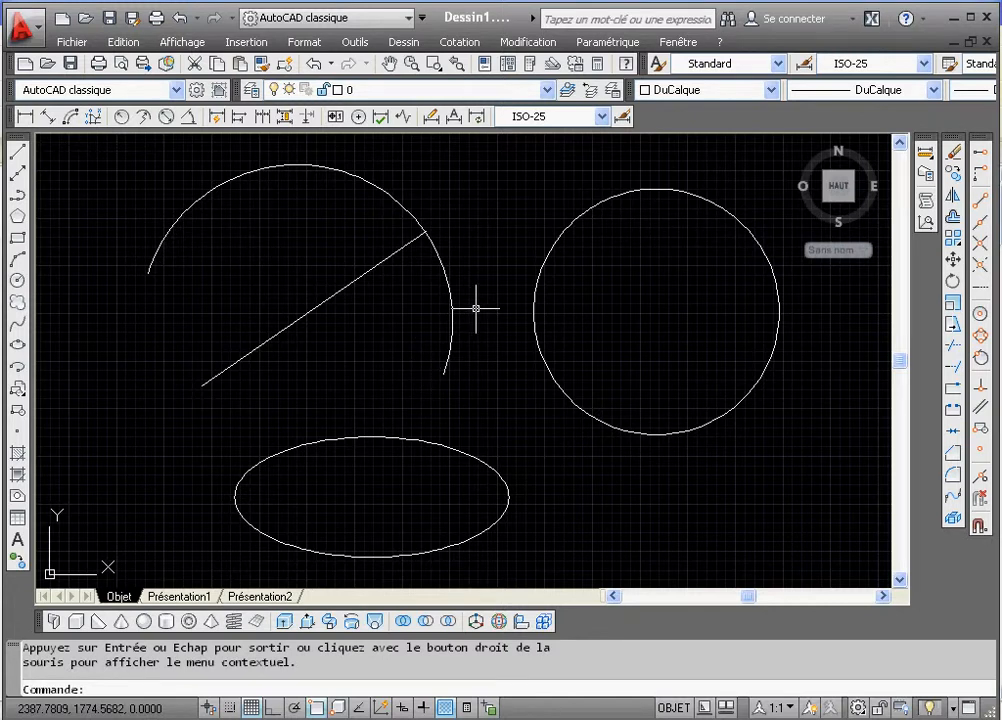
left_click(759, 165)
left_click(219, 548)
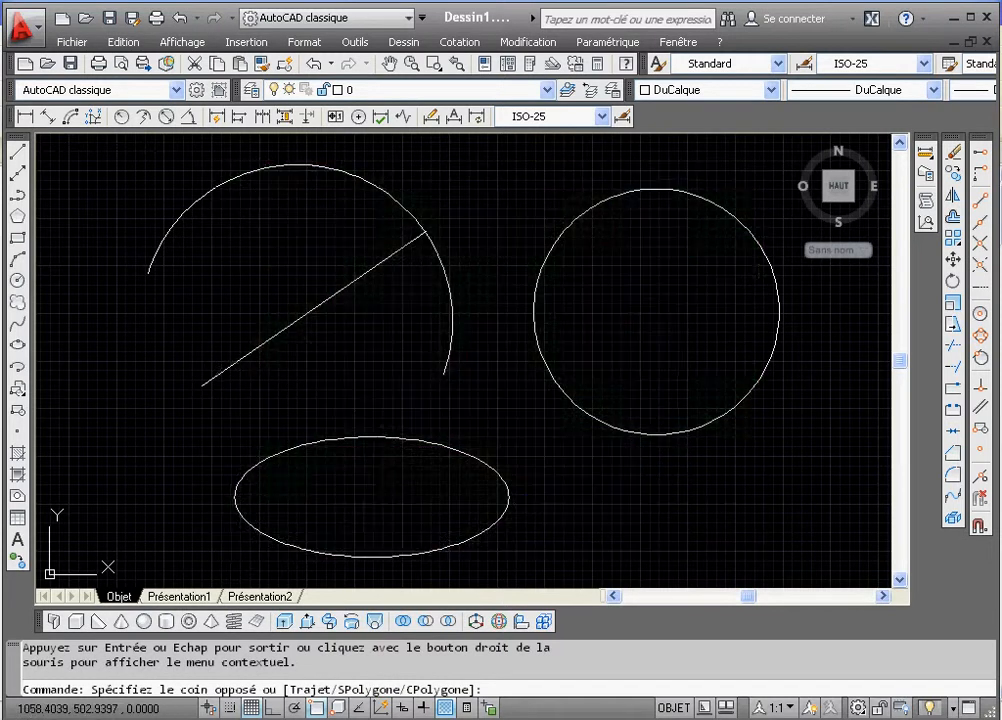
left_click(953, 151)
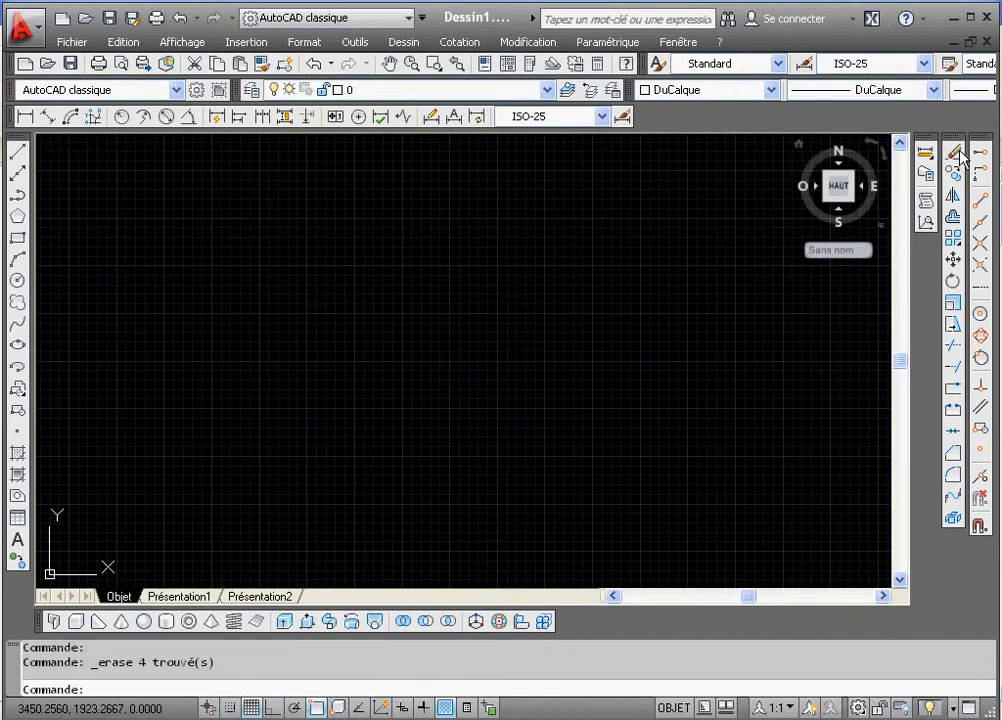
- Open the ETAGE1 drawing from the HOTEL_FICHIERS_AUTOCAD folder, choosing to continue opening the foreign DWG file
left_click(53, 64)
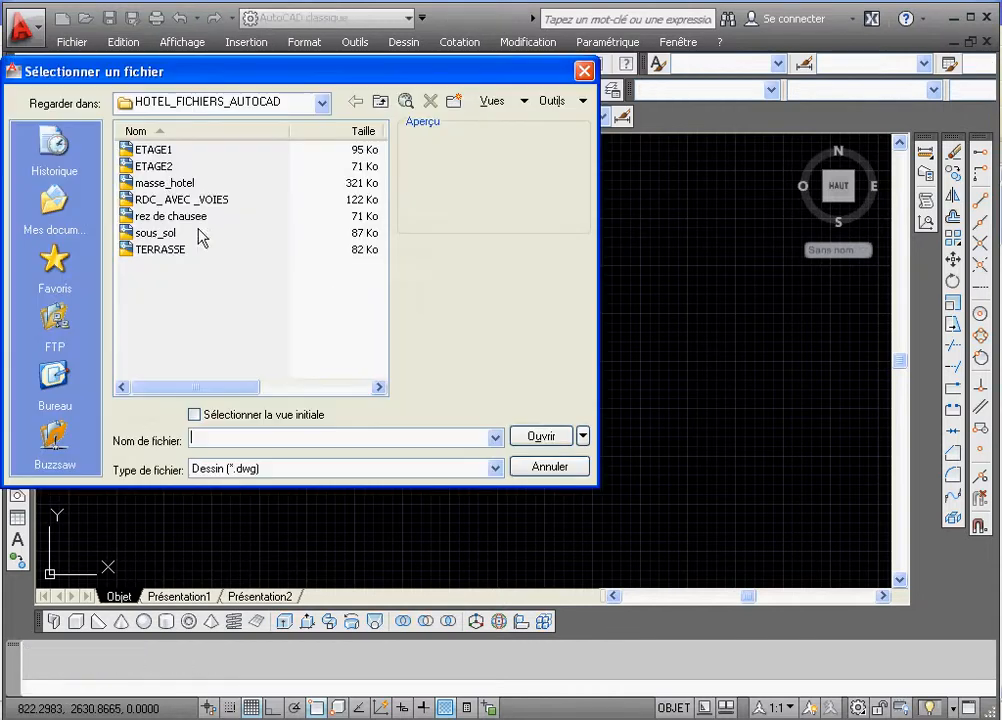
left_click(150, 150)
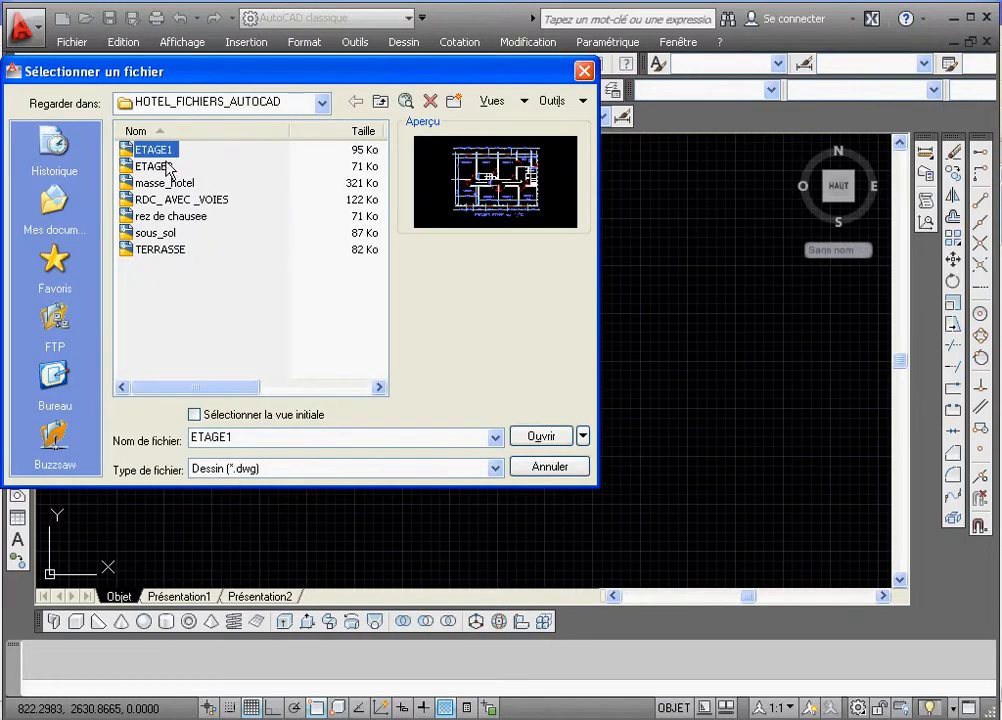
left_click(165, 184)
left_click(145, 150)
left_click(545, 437)
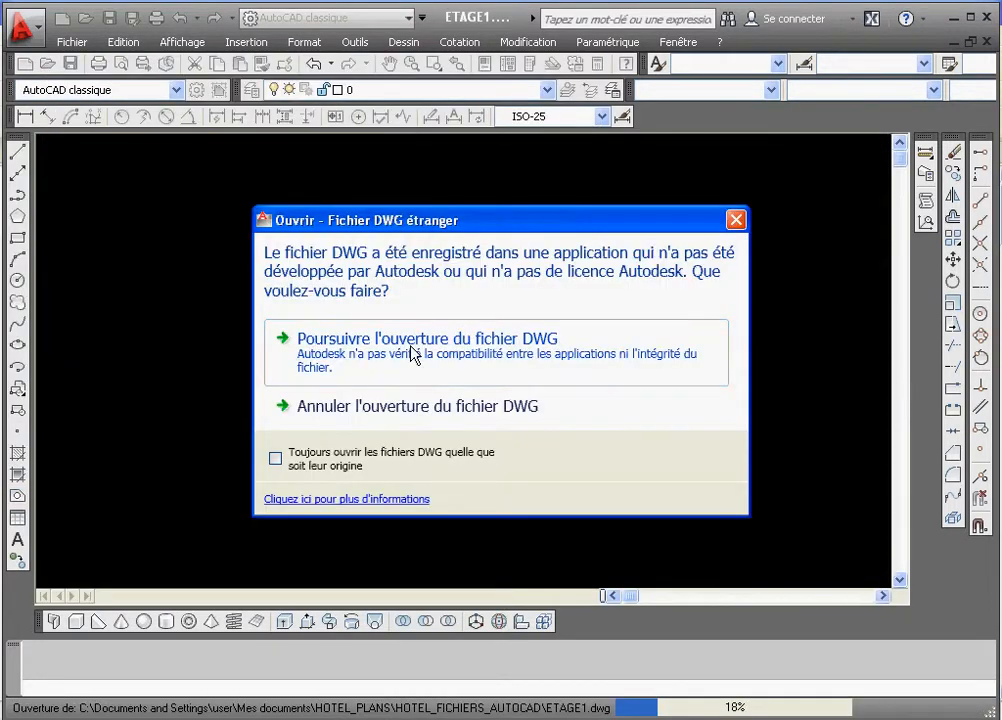
left_click(412, 355)
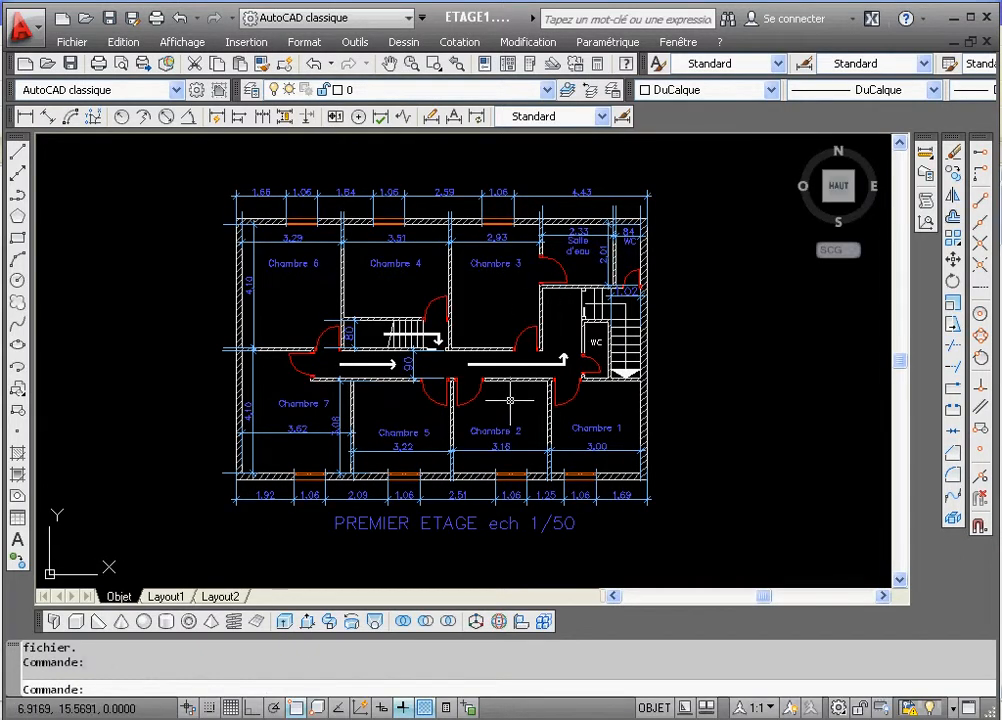
- Zoom with a window around the whole PREMIER ETAGE floor plan
left_click(434, 63)
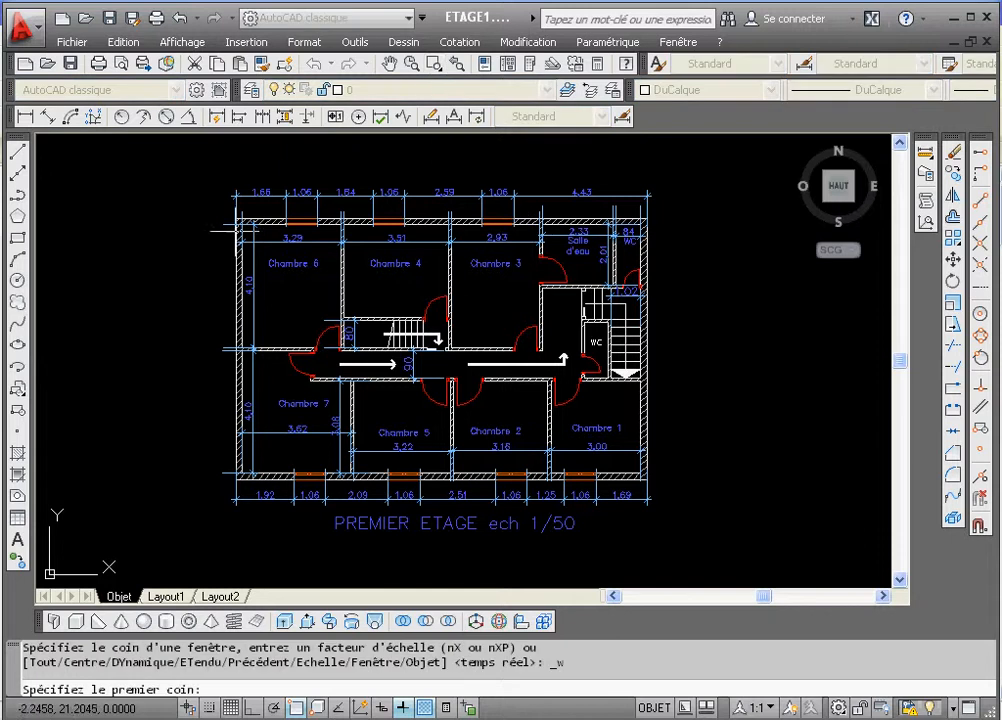
left_click(201, 175)
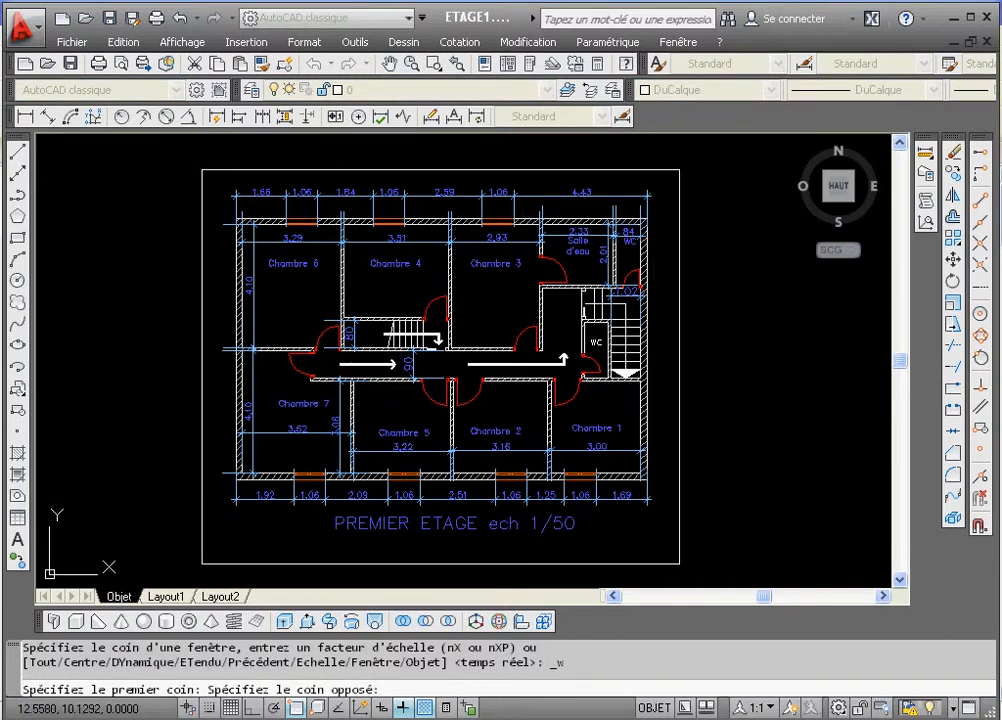
left_click(669, 557)
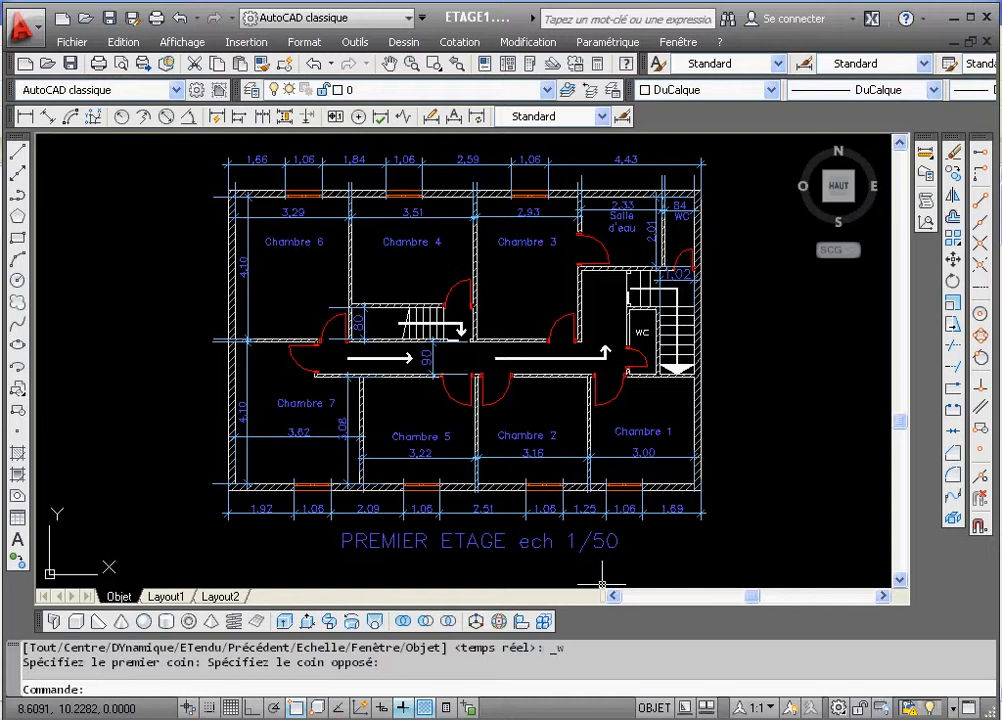
- Examine the wall and window dimensions above Chambre 6 with a window zoom, and return to the previous view
left_click(434, 64)
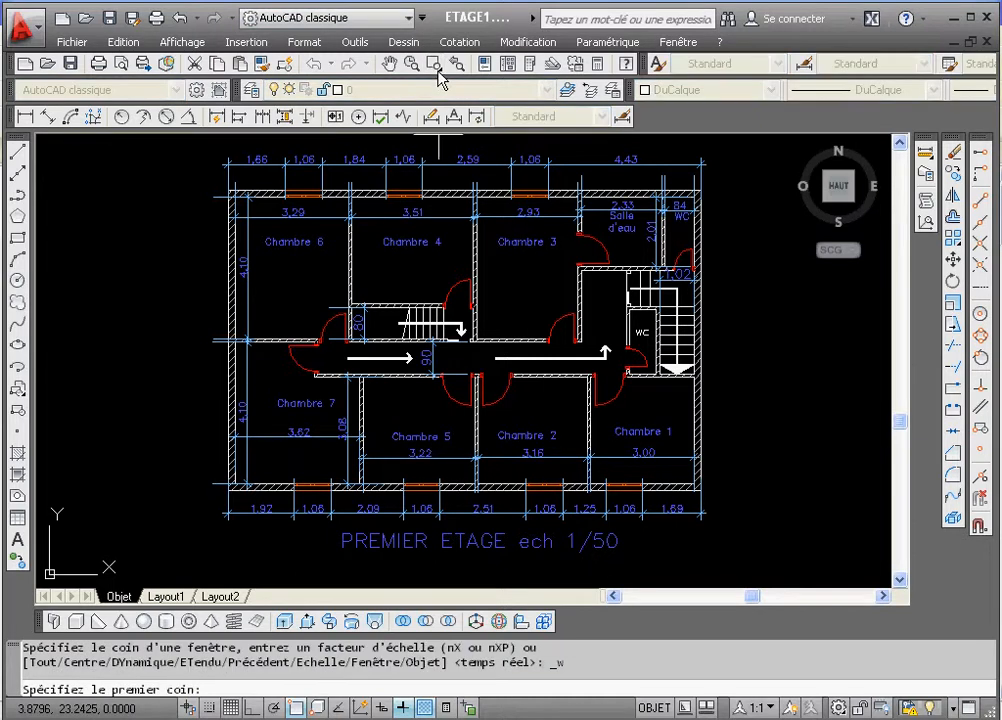
left_click(211, 149)
left_click(393, 247)
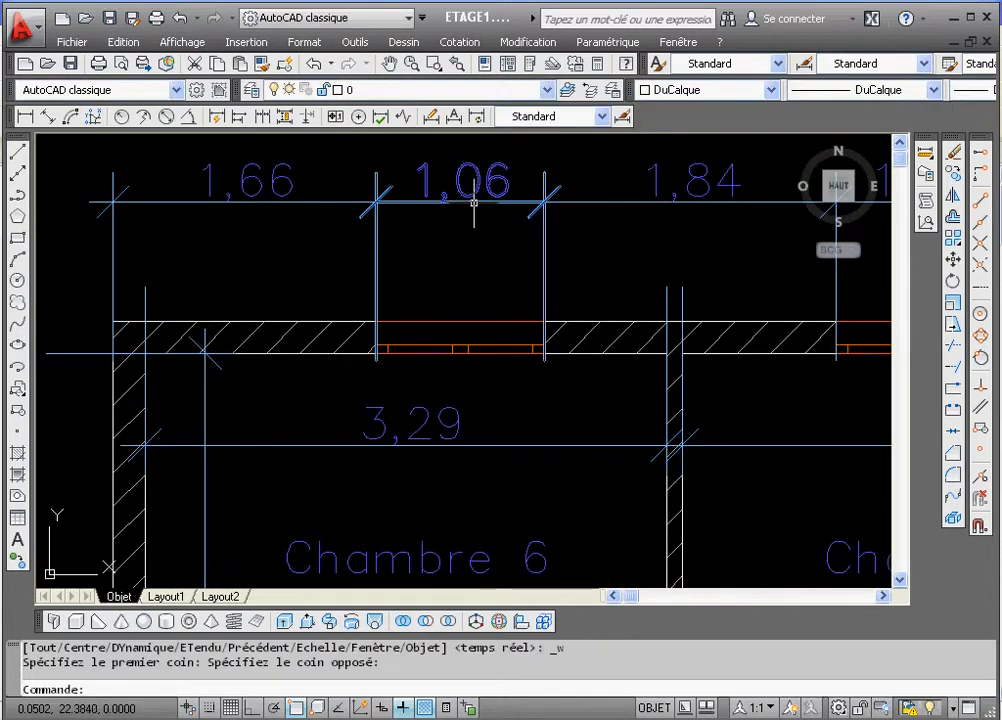
left_click(463, 70)
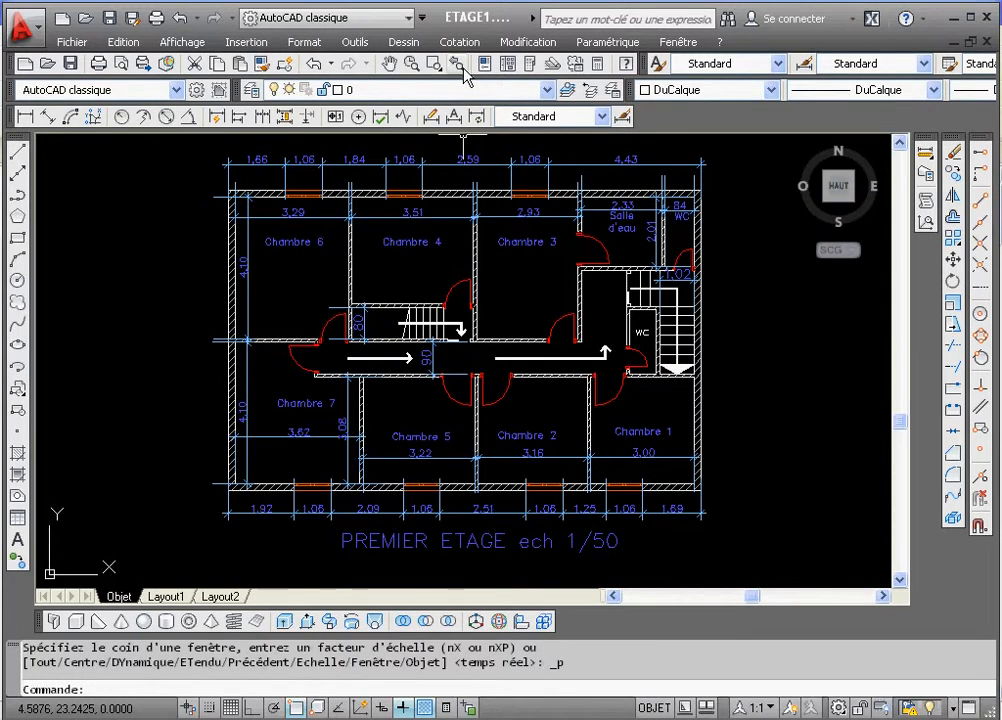
- Examine the PREMIER ETAGE plan with window zooms and a pan, ending on the row of rooms from Chambre 6 to the WC
left_click(433, 63)
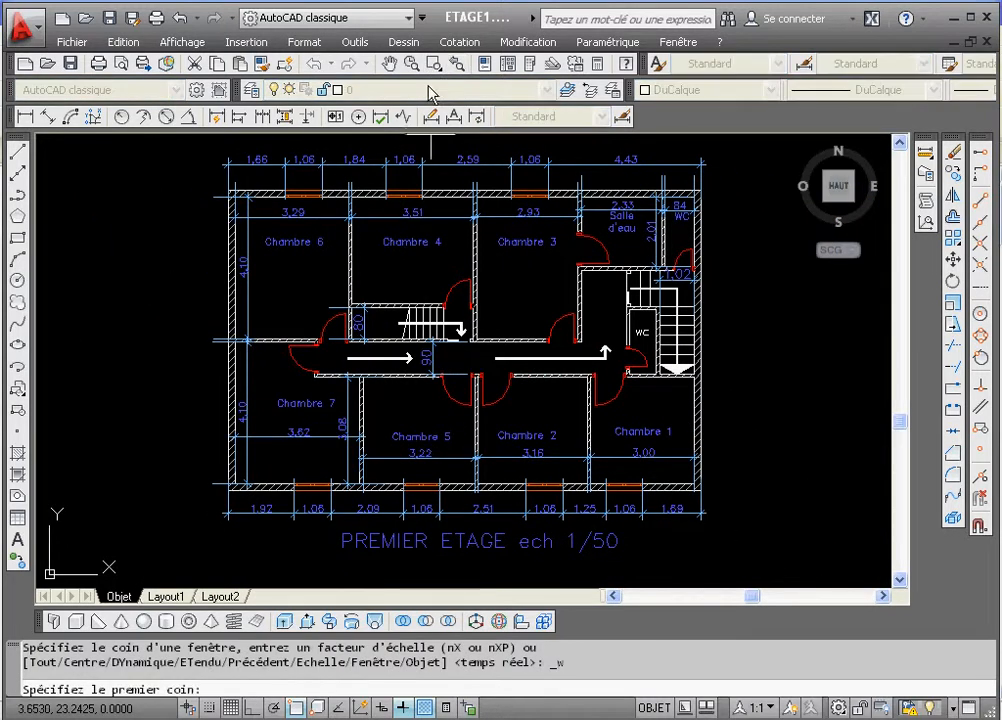
left_click(208, 146)
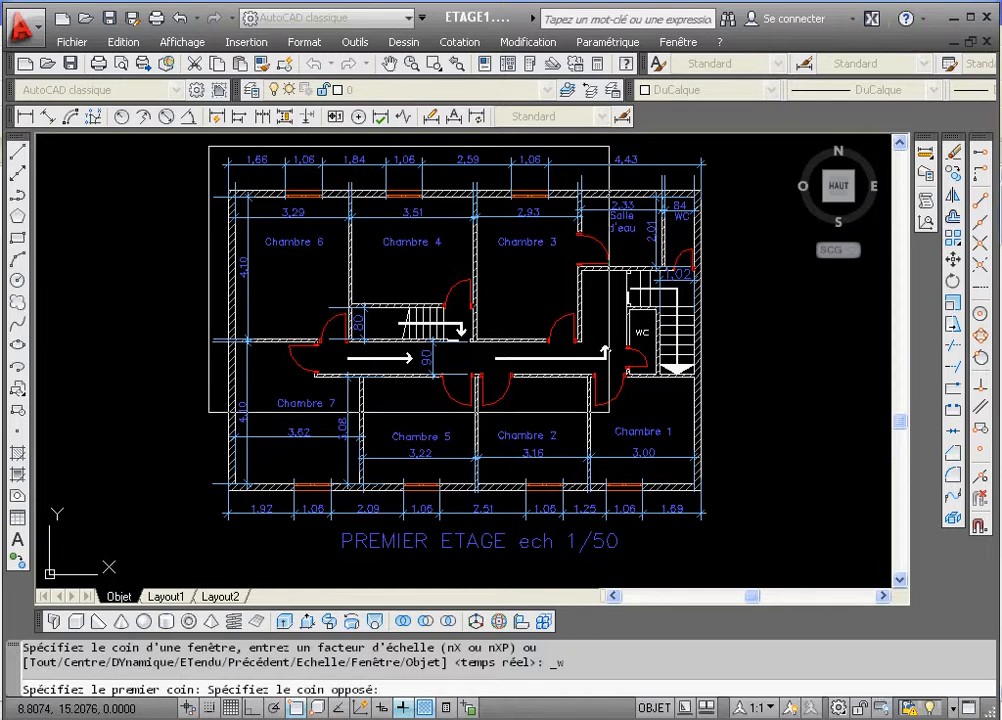
left_click(741, 563)
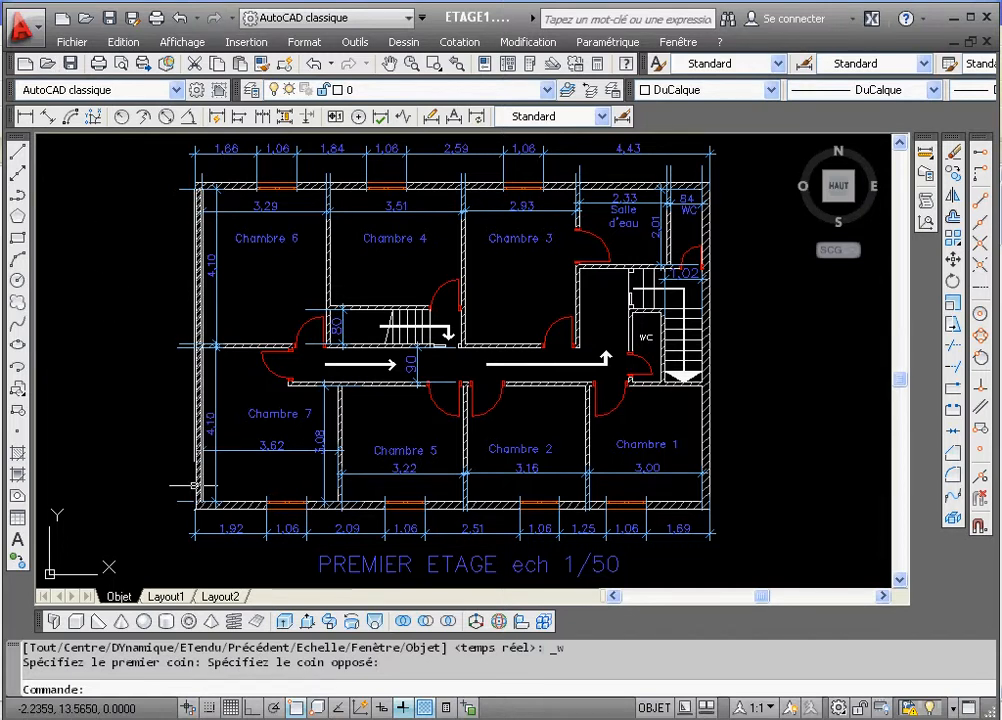
left_click(389, 63)
left_click_drag(425, 243, 432, 273)
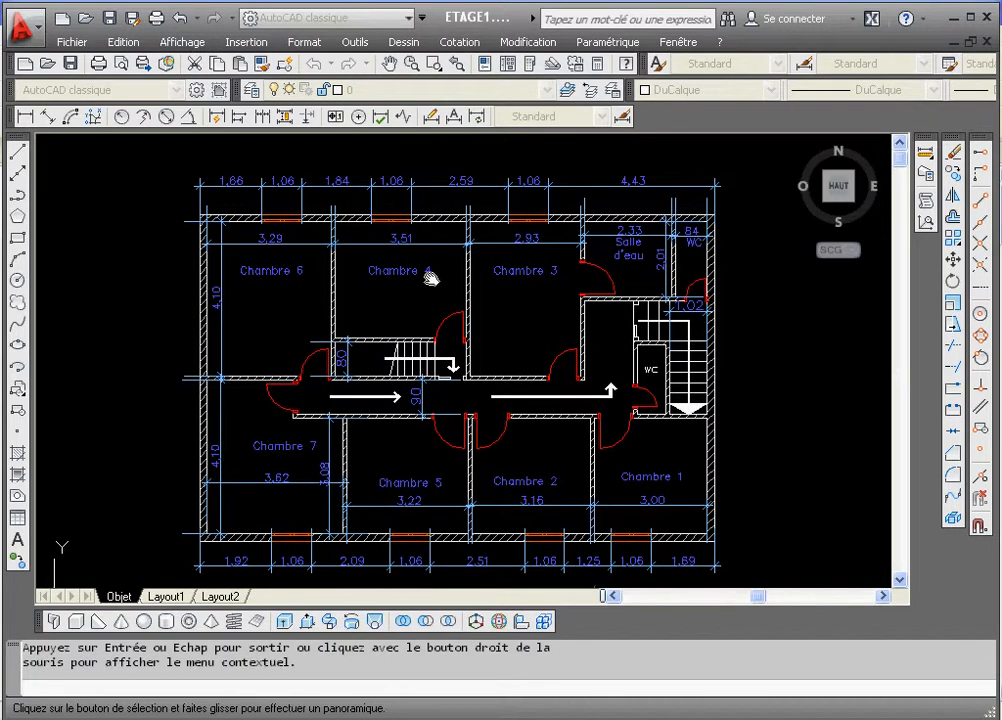
right_click(434, 281)
left_click(456, 290)
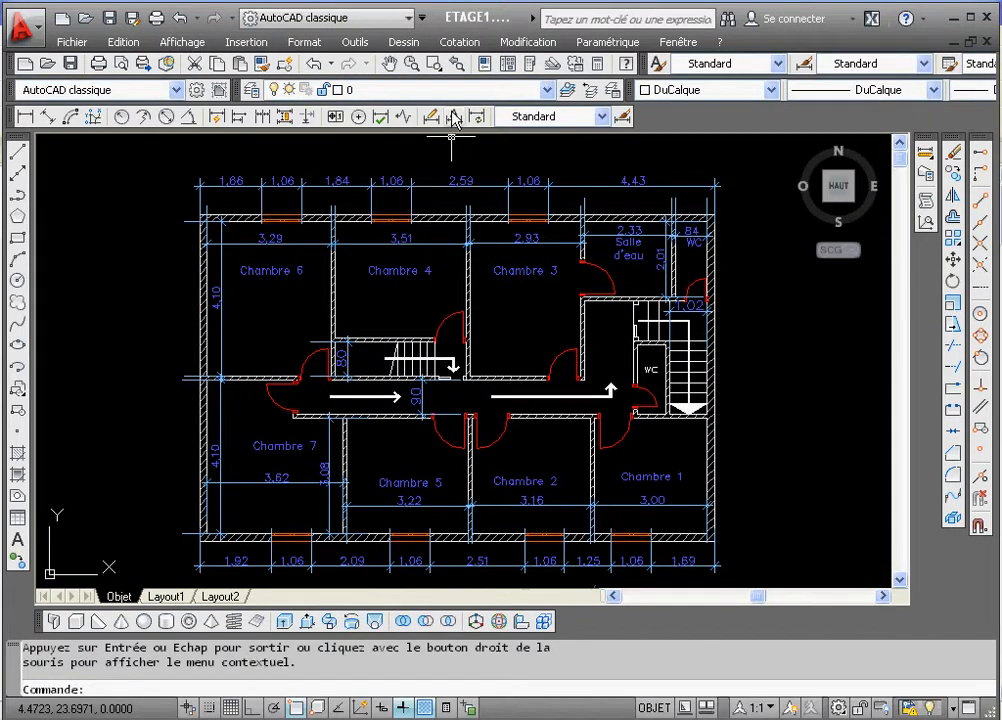
left_click(433, 63)
left_click(178, 153)
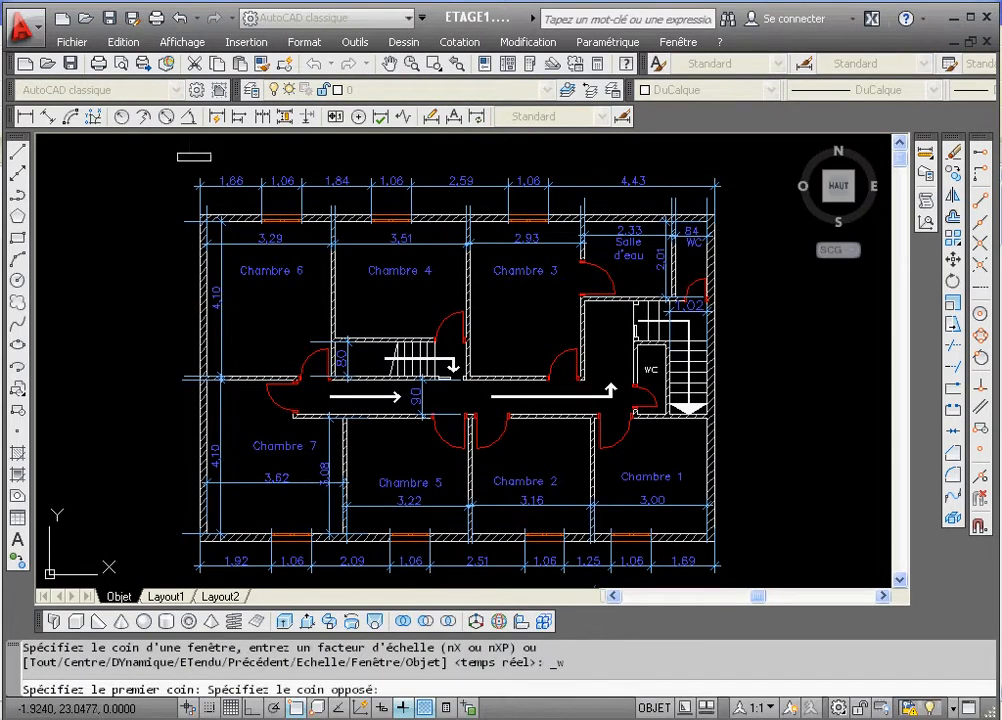
left_click(763, 285)
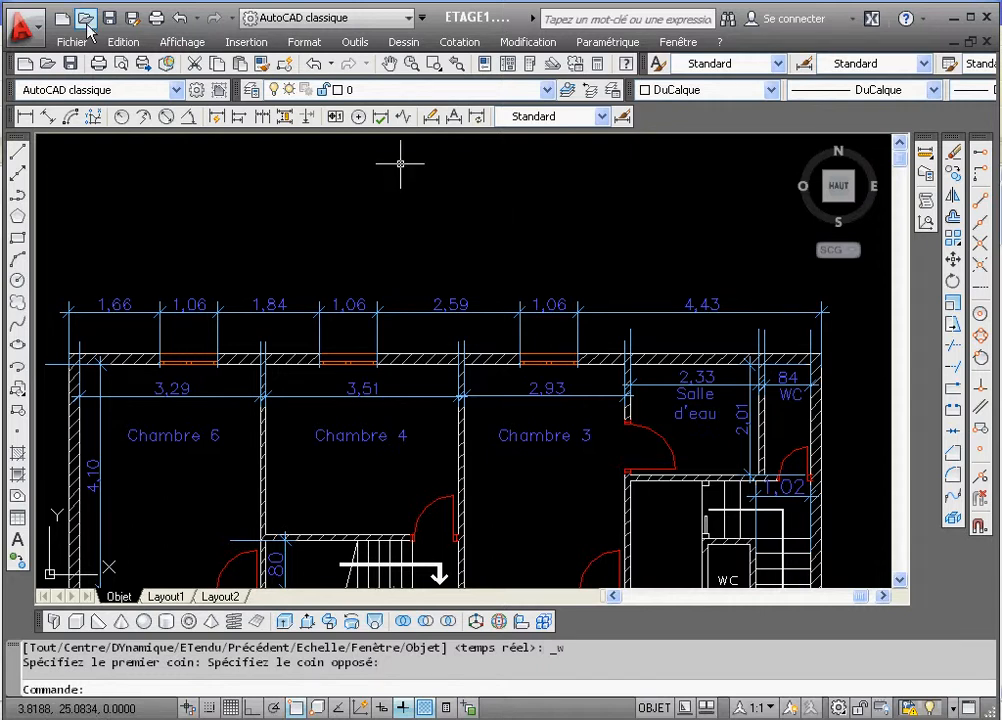
- Minimize AutoCAD to the Windows desktop and open the mosquée folder in Mes documents
left_click(50, 66)
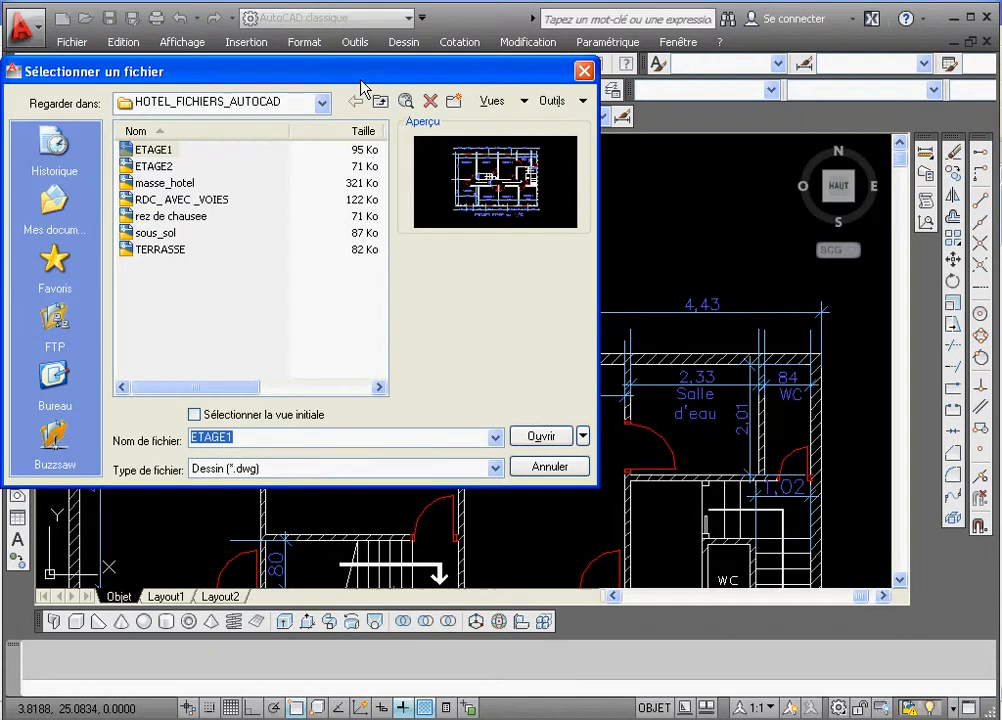
left_click(586, 75)
left_click(955, 18)
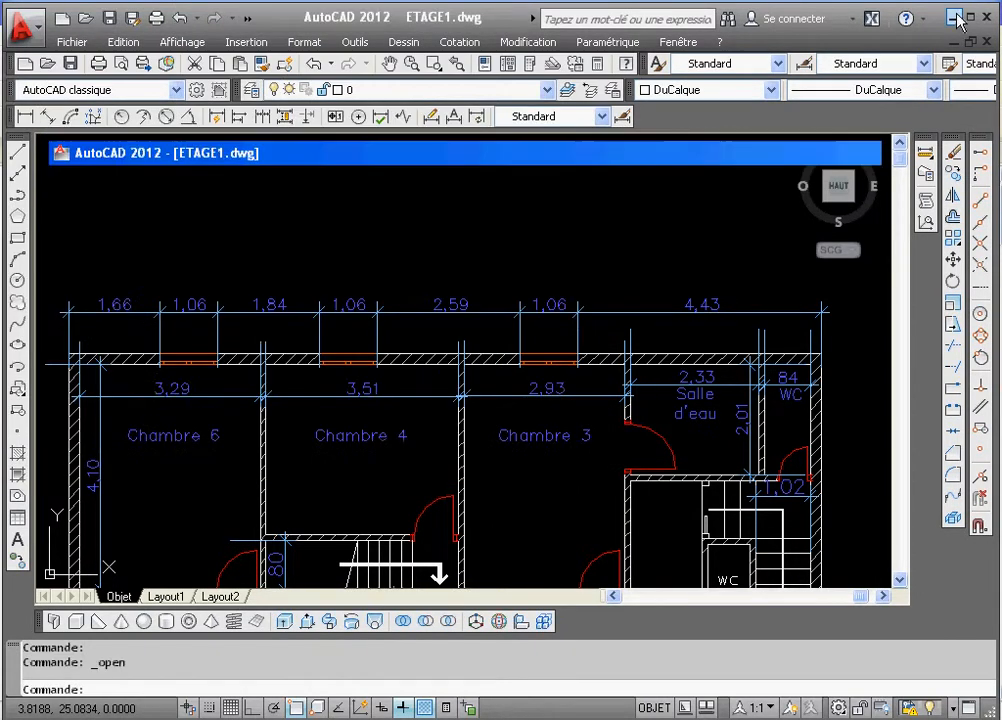
left_click(944, 10)
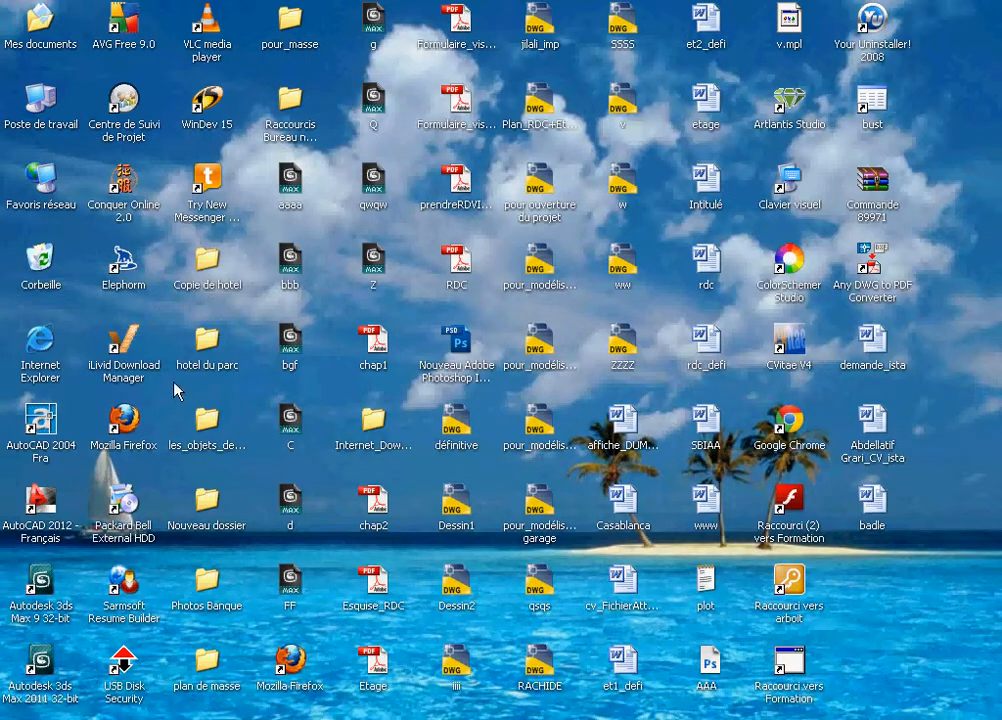
double_click(62, 46)
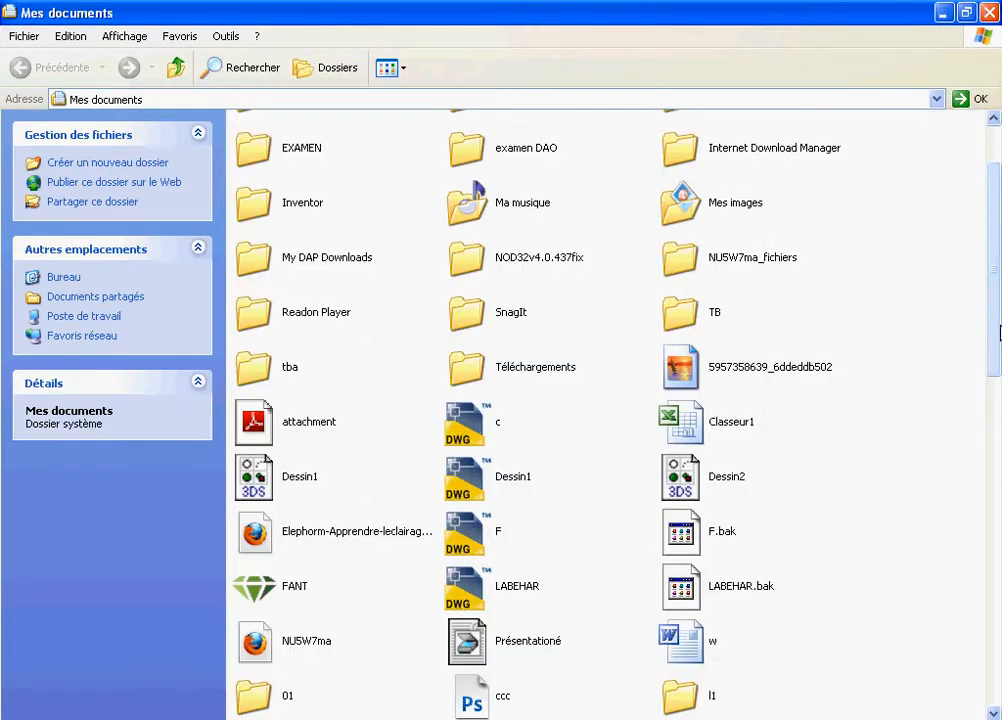
left_click_drag(1000, 333, 999, 668)
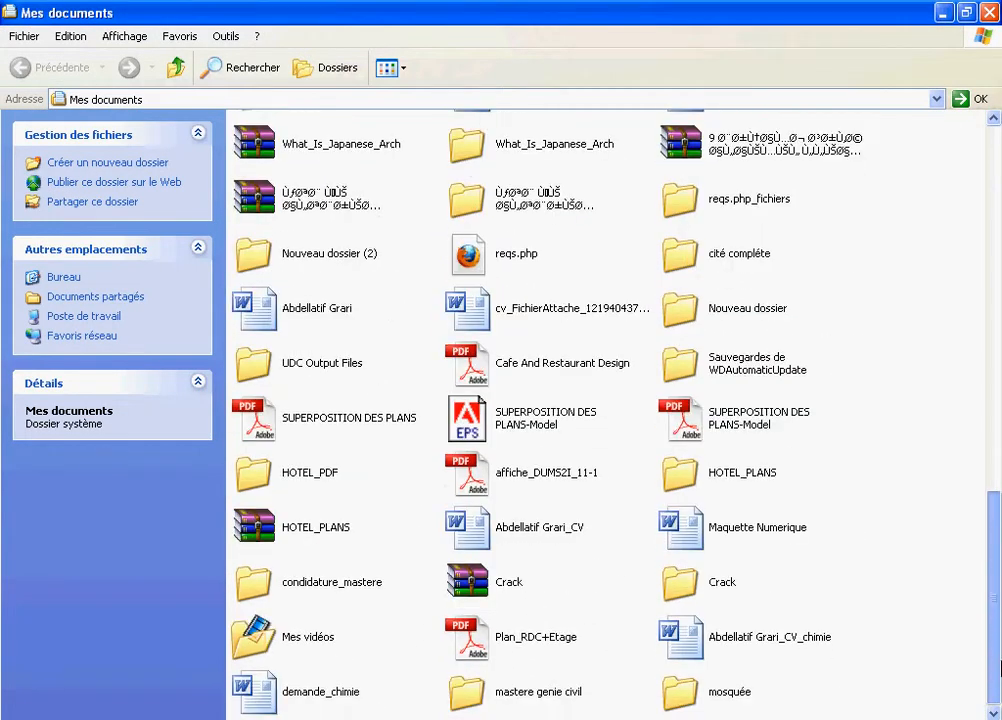
left_click(728, 693)
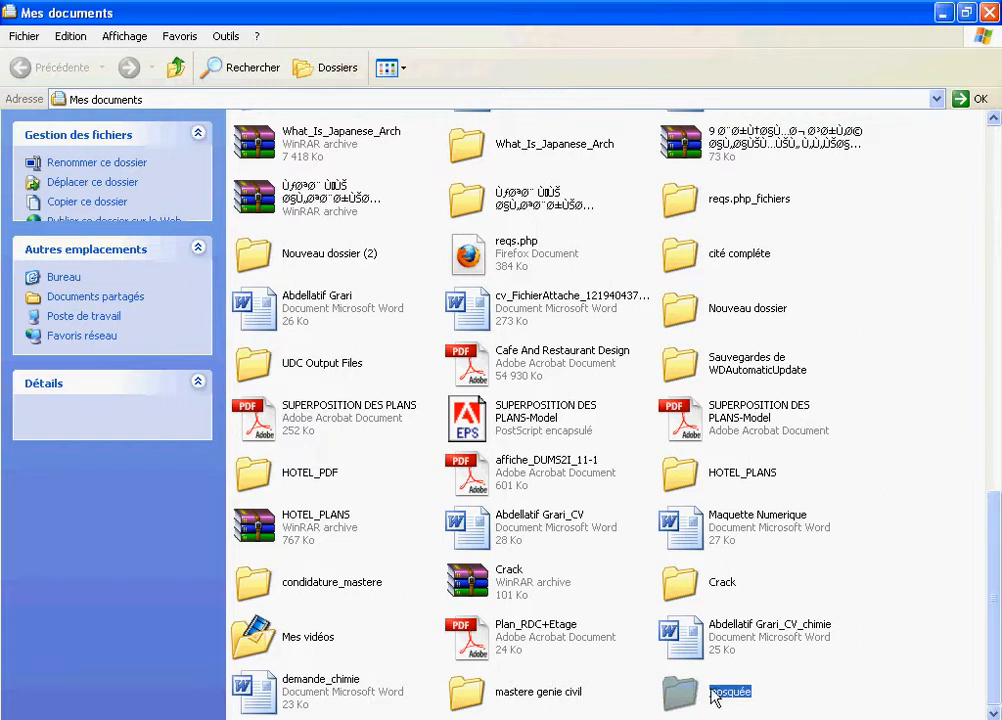
double_click(679, 702)
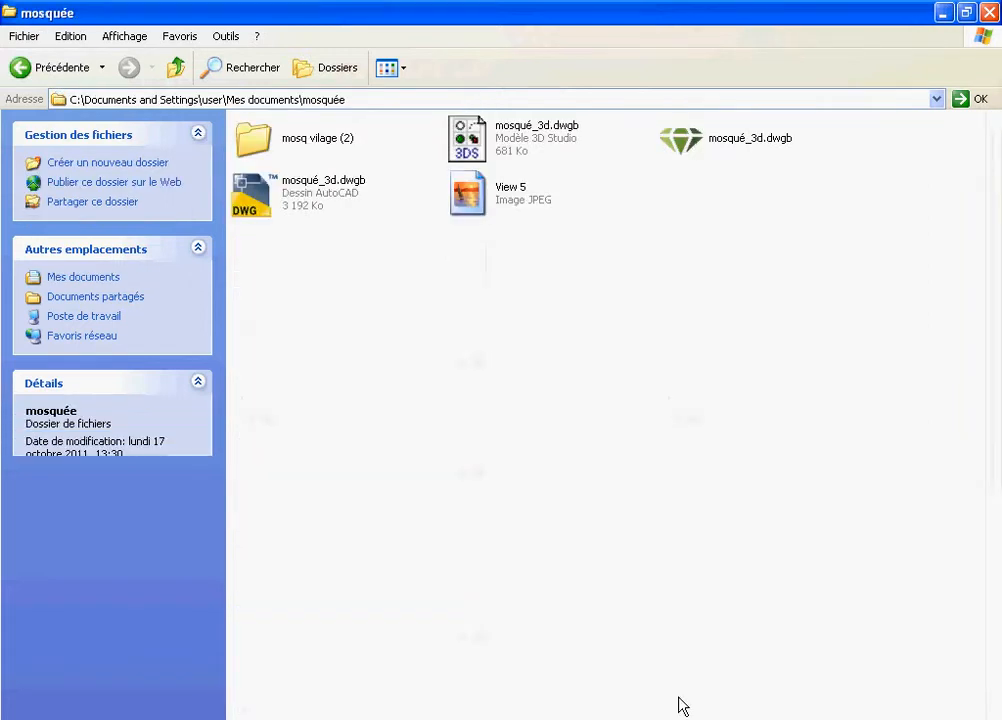
- View the rendered mosque image View 5 in the Windows picture viewer and close it
left_click(481, 207)
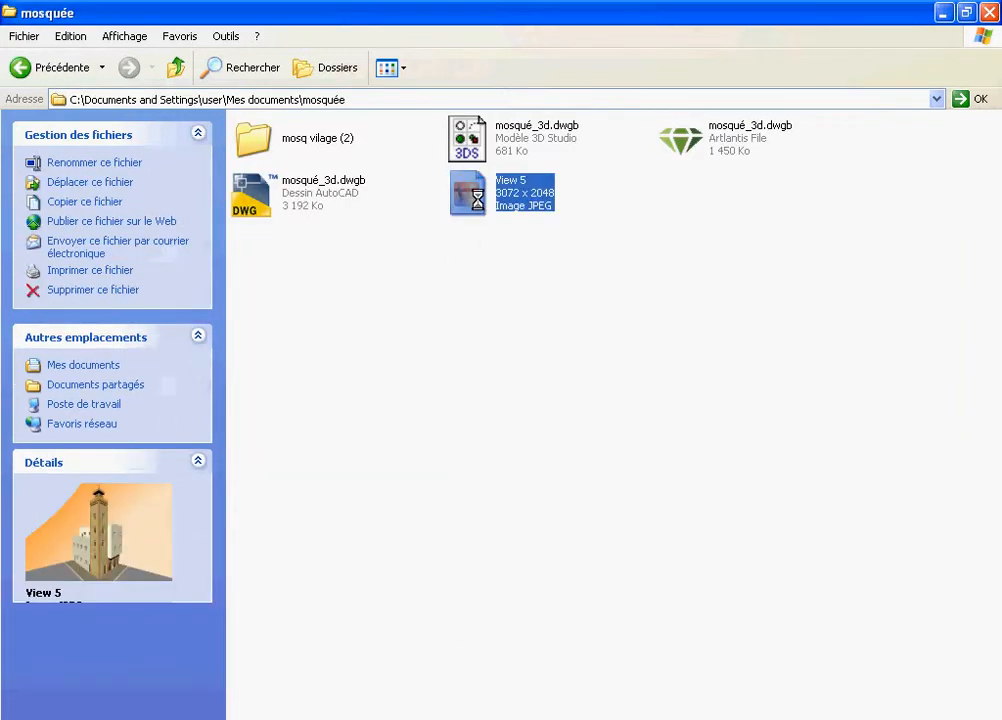
right_click(479, 200)
left_click(510, 210)
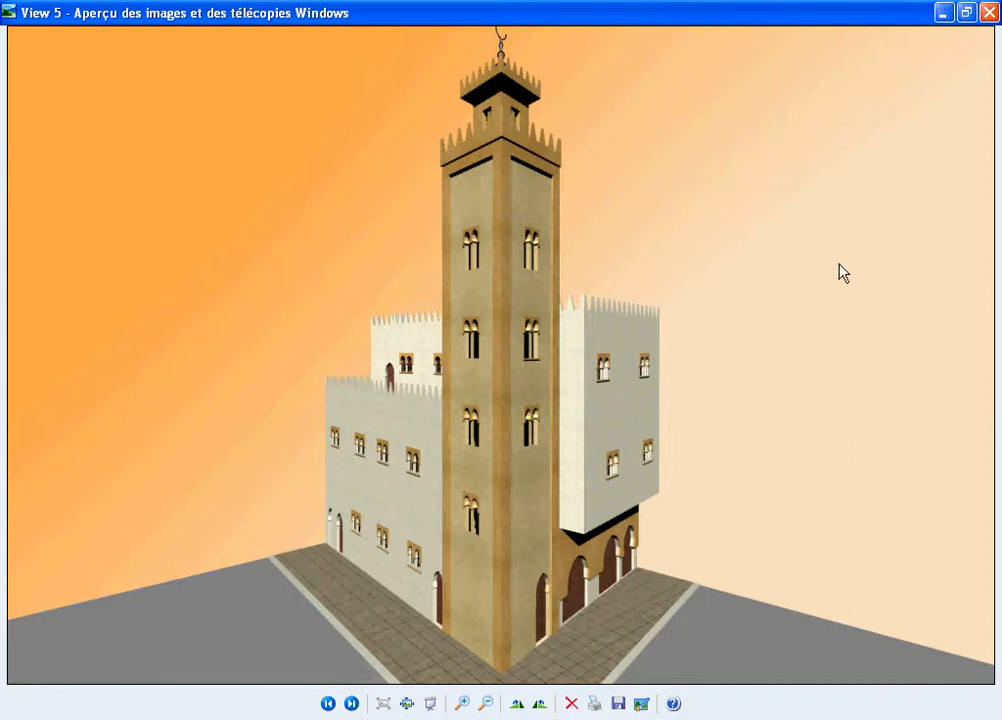
left_click(990, 12)
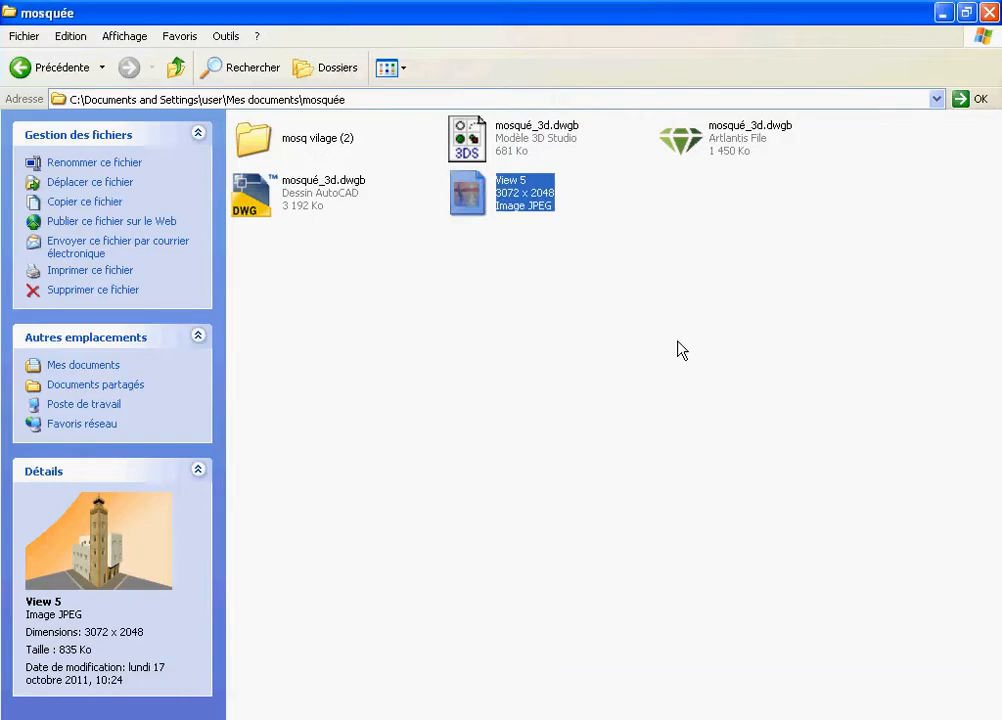
- Open the mosqué_3d.dwgb drawing in AutoCAD, choosing to continue despite the educational version banner
left_click(263, 200)
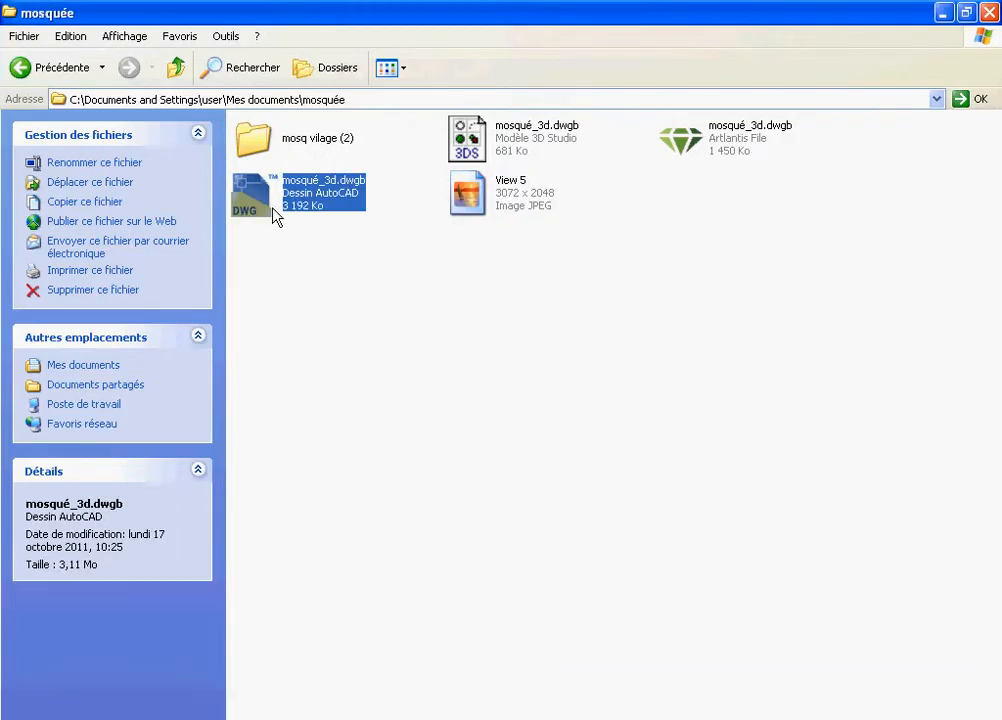
right_click(264, 203)
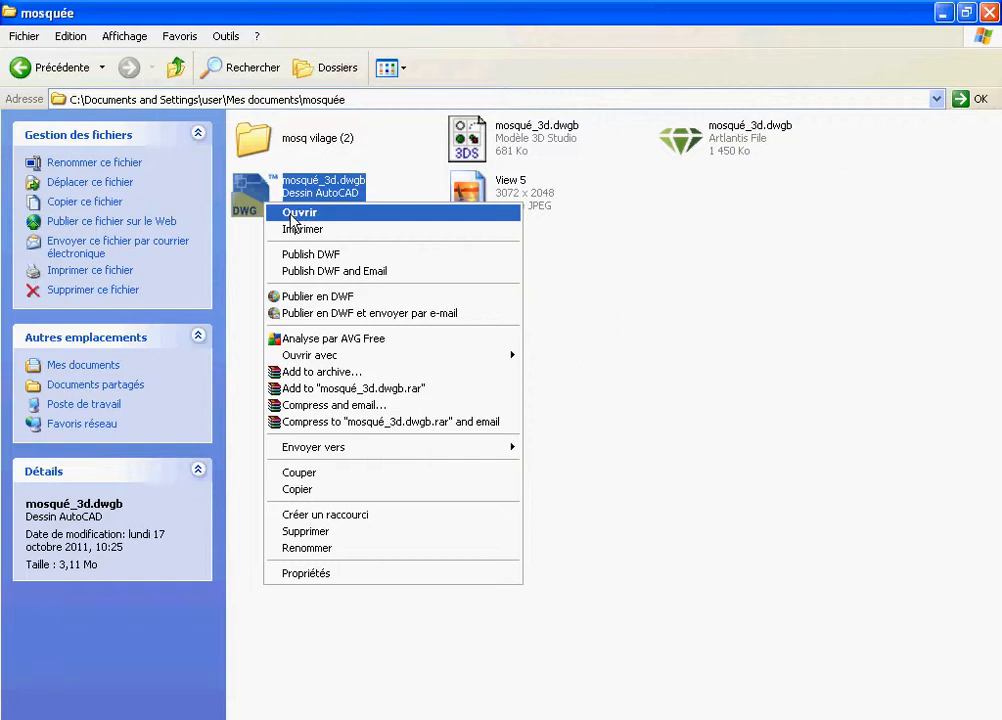
left_click(291, 214)
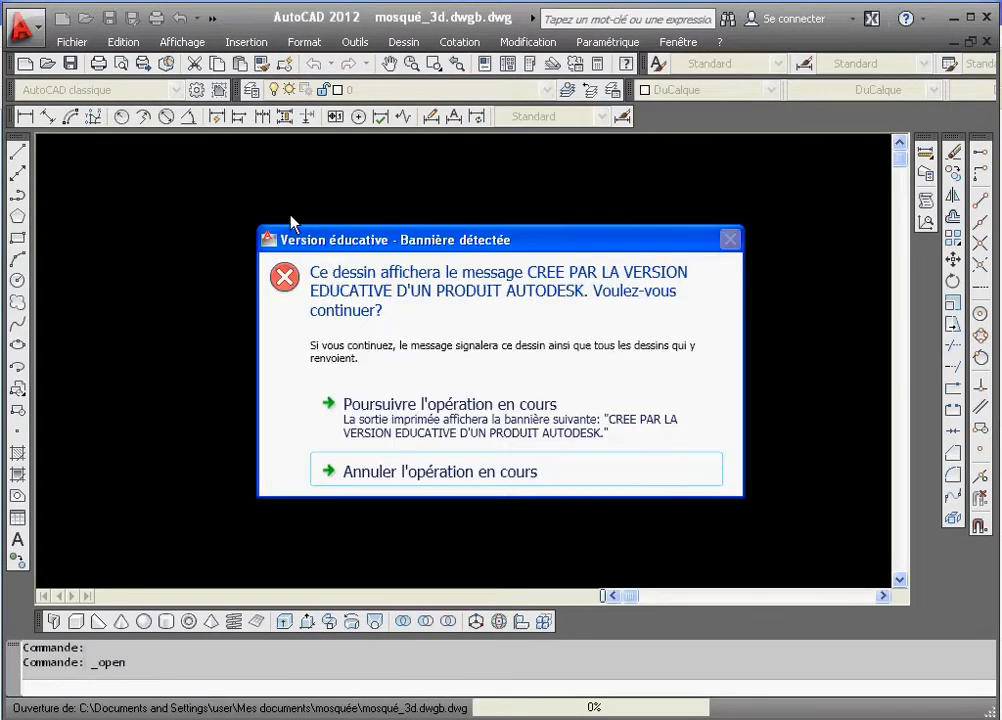
left_click(474, 403)
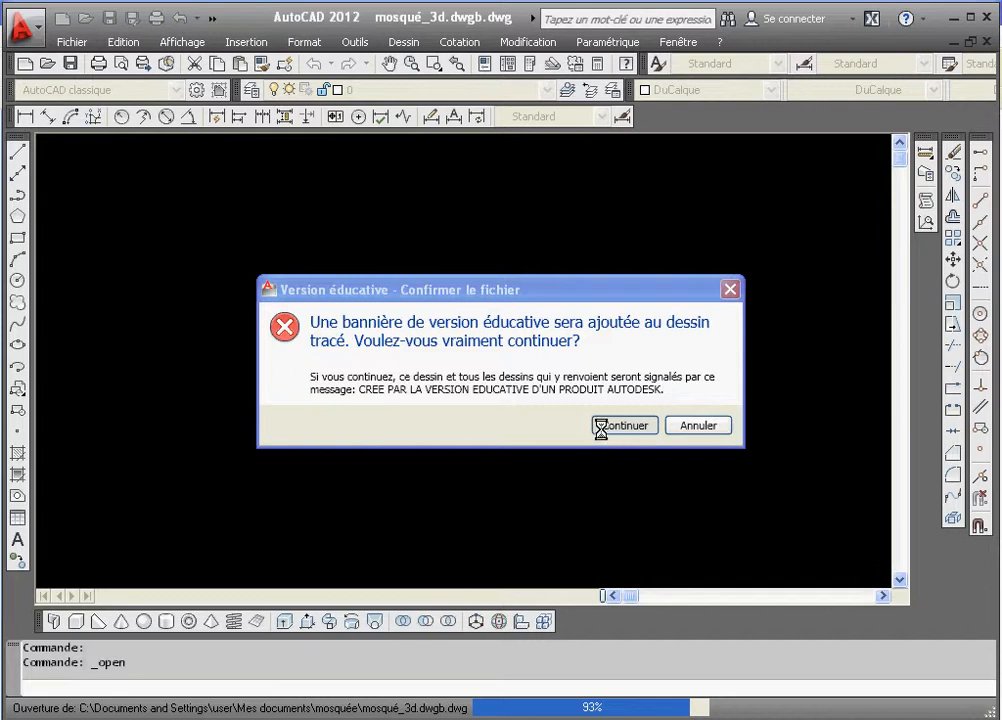
left_click(603, 427)
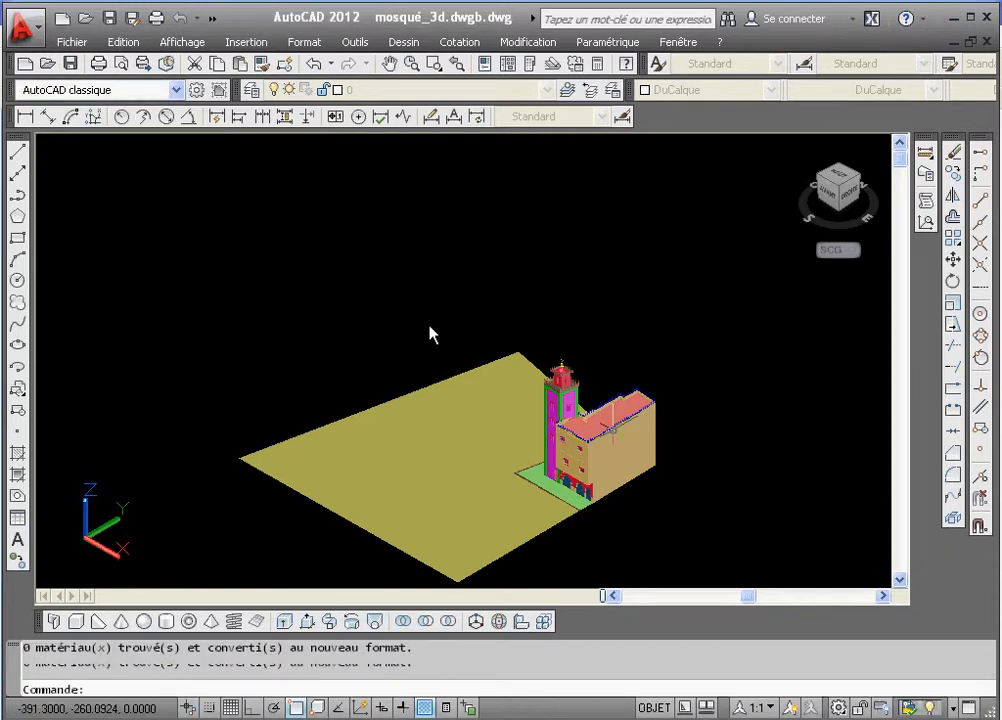
- Zoom with a window around the 3D mosque building and its minaret
left_click(433, 64)
left_click(526, 339)
left_click(671, 512)
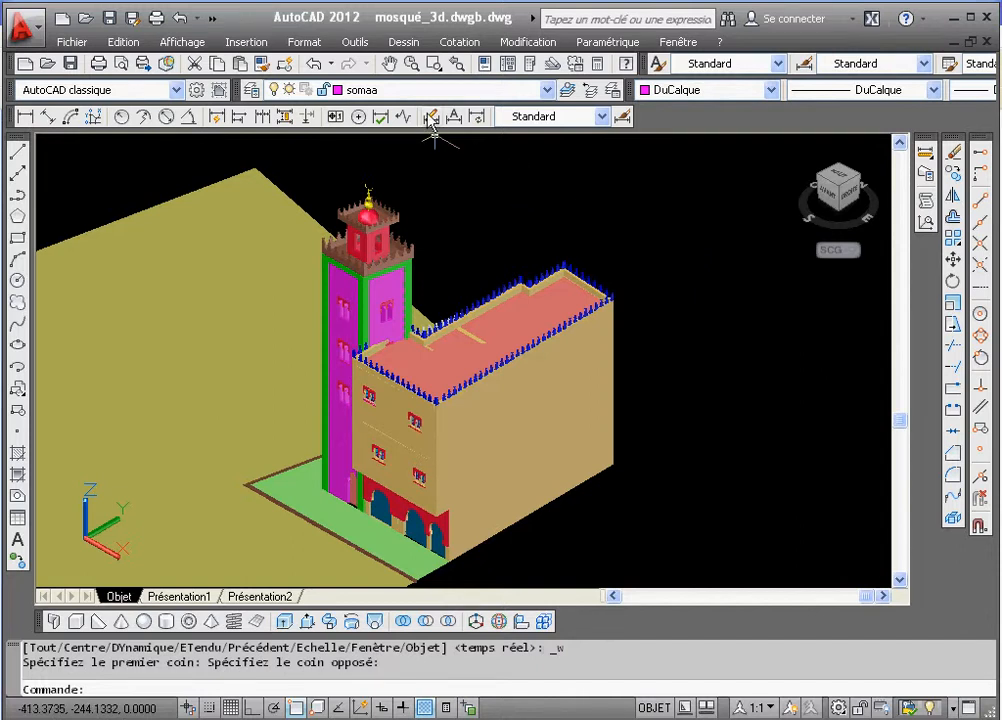
- Preview the drawings in the HOTEL_FICHIERS_AUTOCAD folder and open rez de chausee, choosing to continue opening the foreign DWG file
left_click(46, 64)
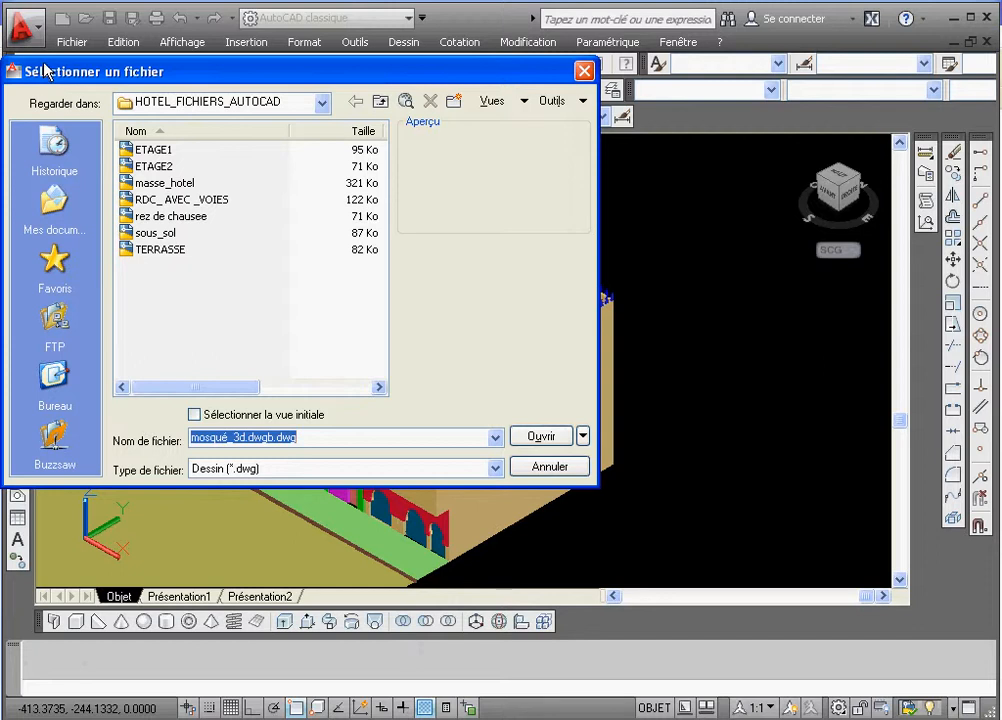
left_click(152, 150)
left_click(157, 165)
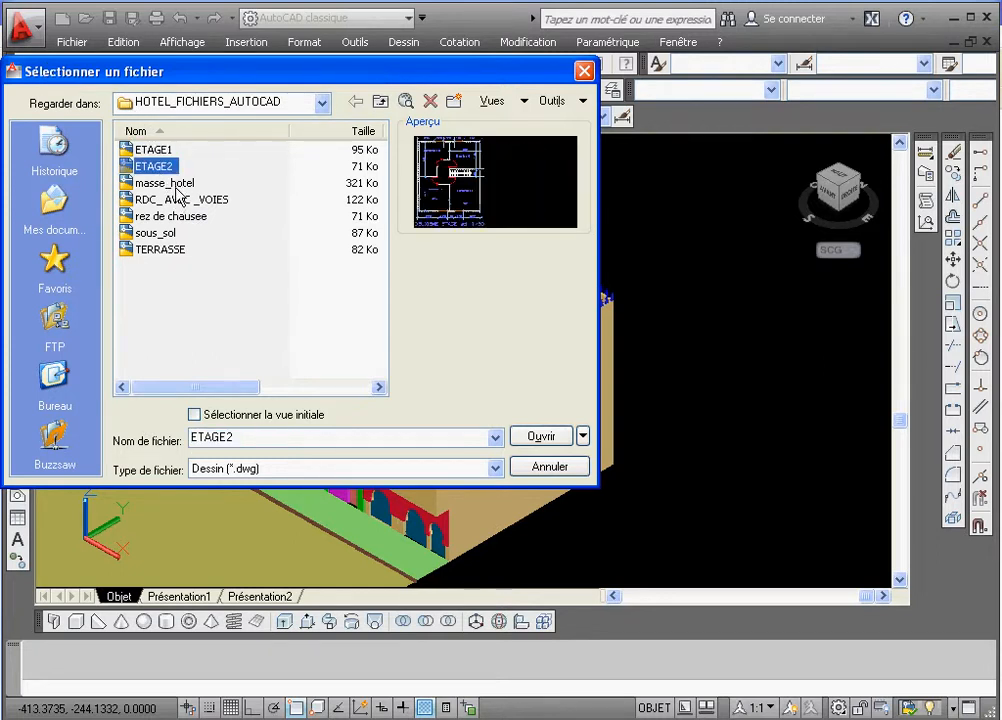
left_click(171, 186)
left_click(178, 201)
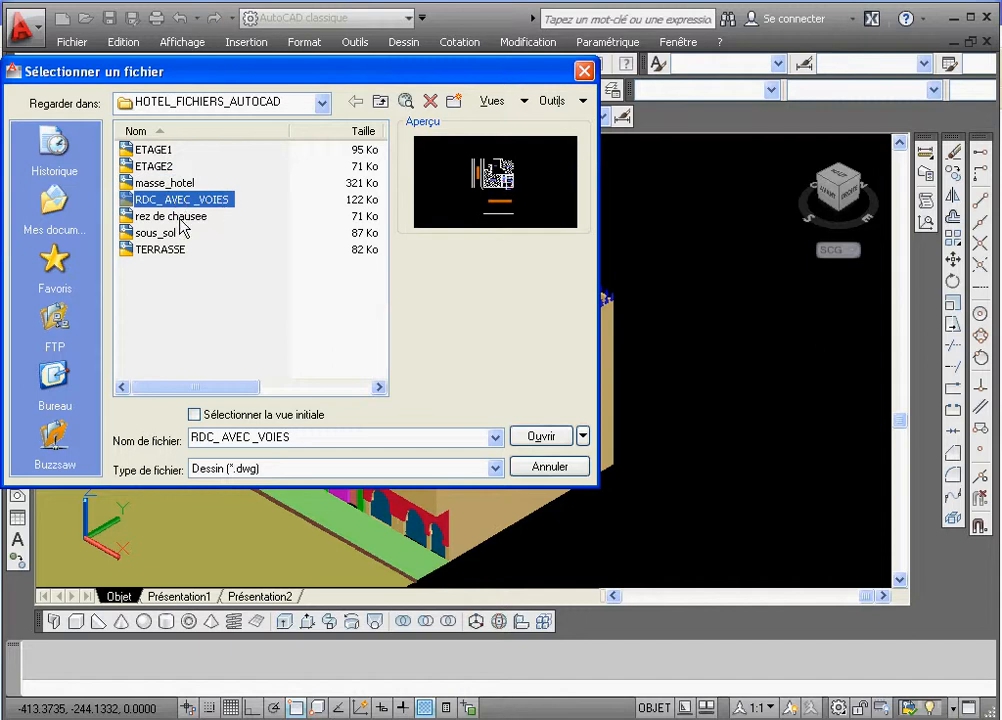
left_click(182, 218)
left_click(532, 436)
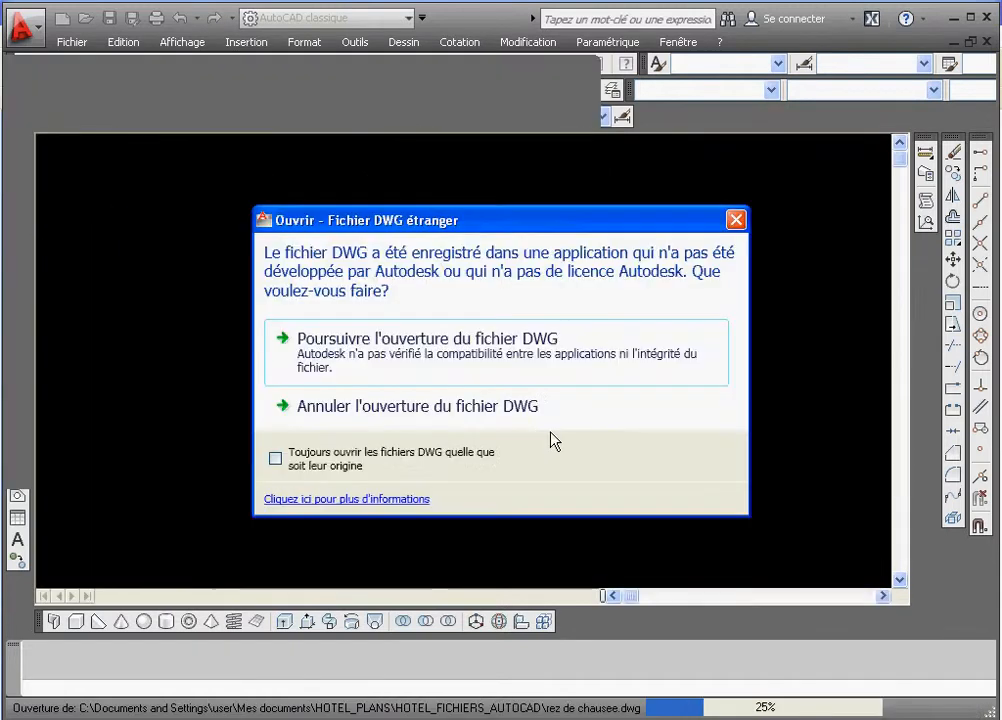
left_click(541, 353)
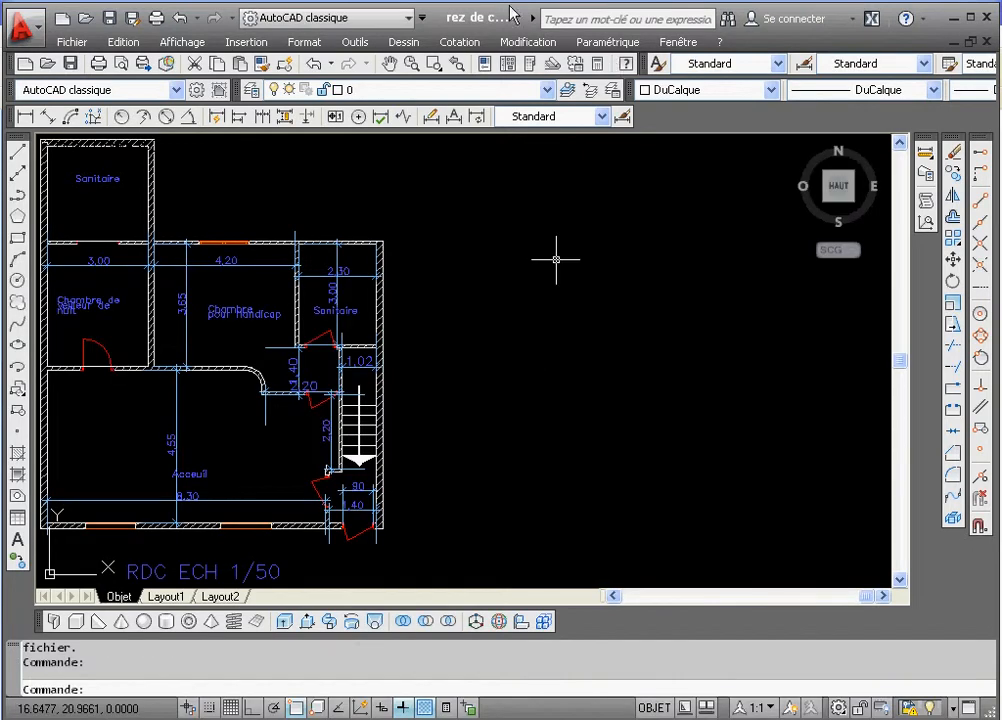
- Zoom out in real time, then zoom with a window around the whole ground floor plan
left_click(414, 63)
left_click_drag(575, 289, 544, 360)
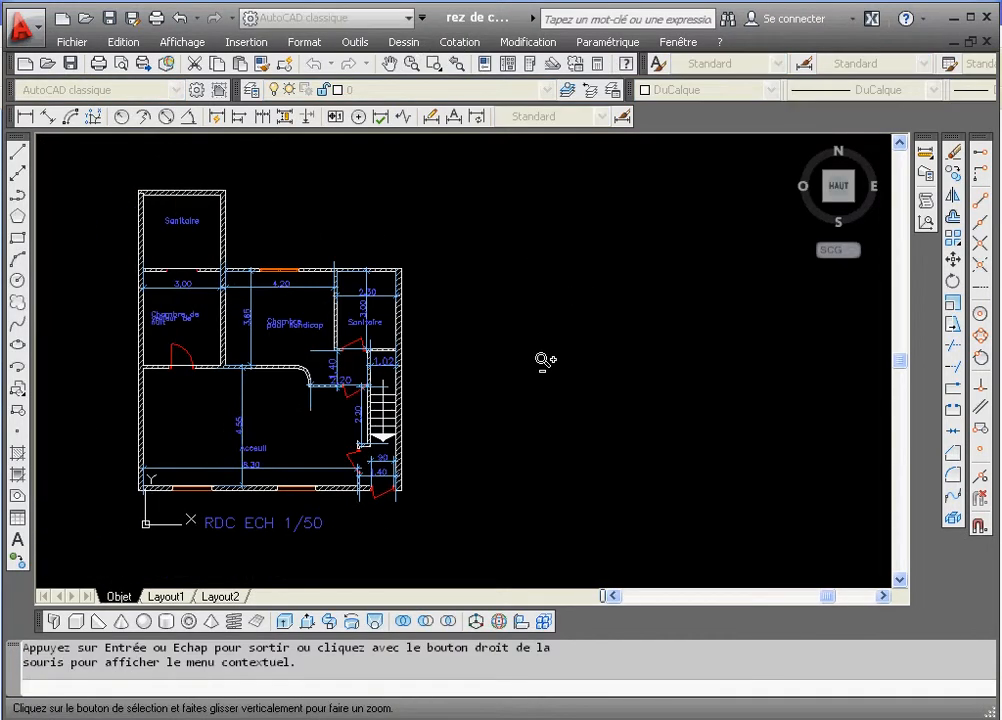
right_click(587, 288)
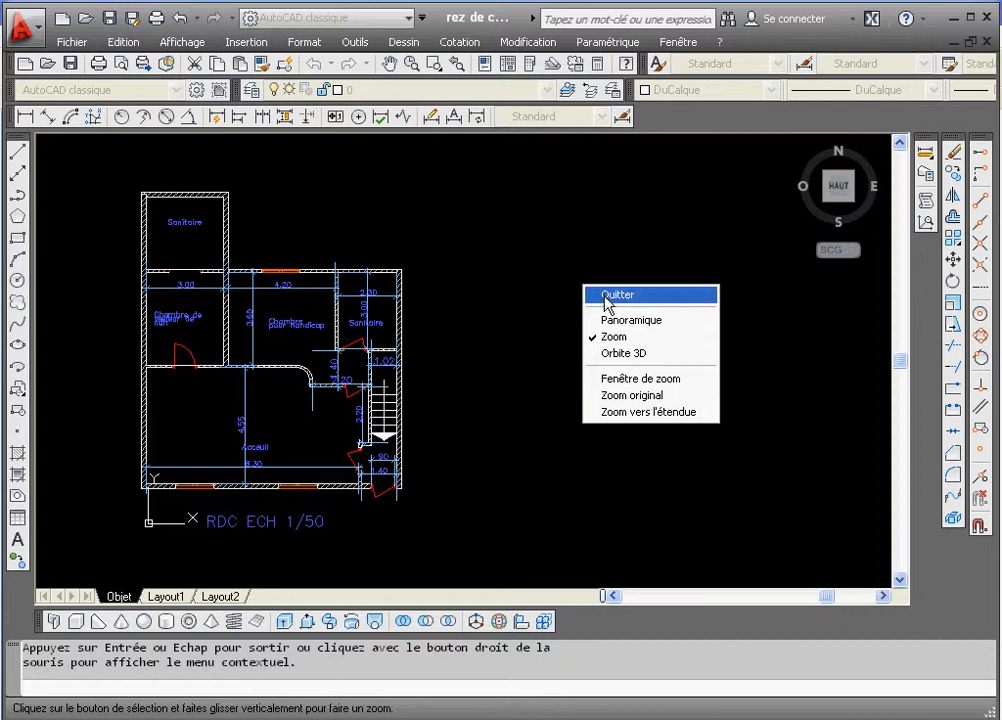
left_click(605, 295)
left_click(436, 65)
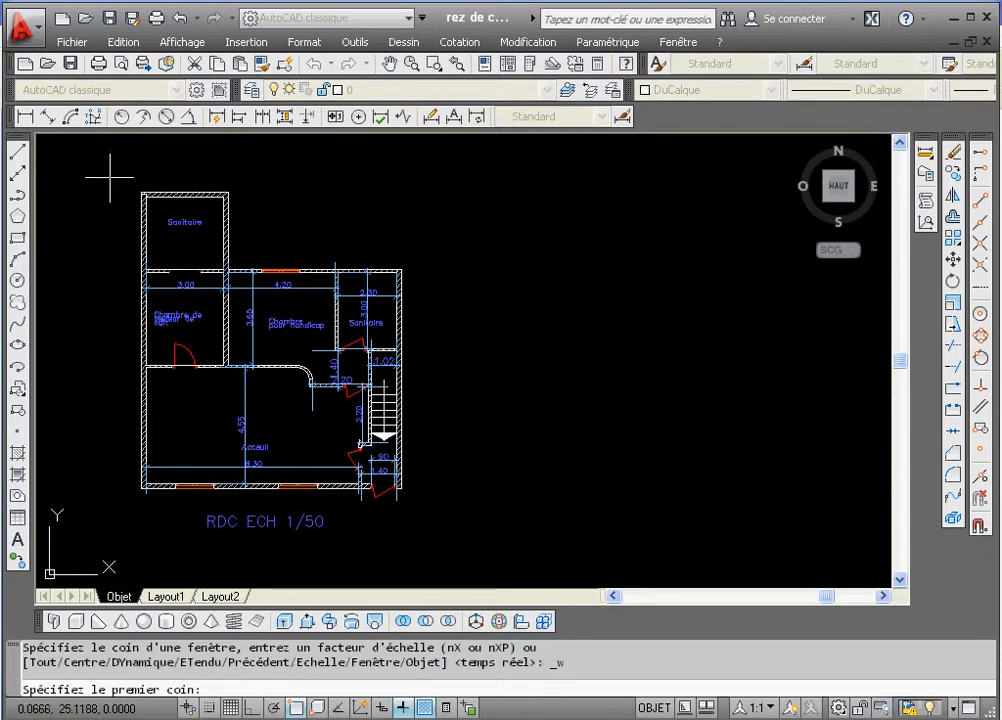
left_click(110, 177)
left_click(444, 486)
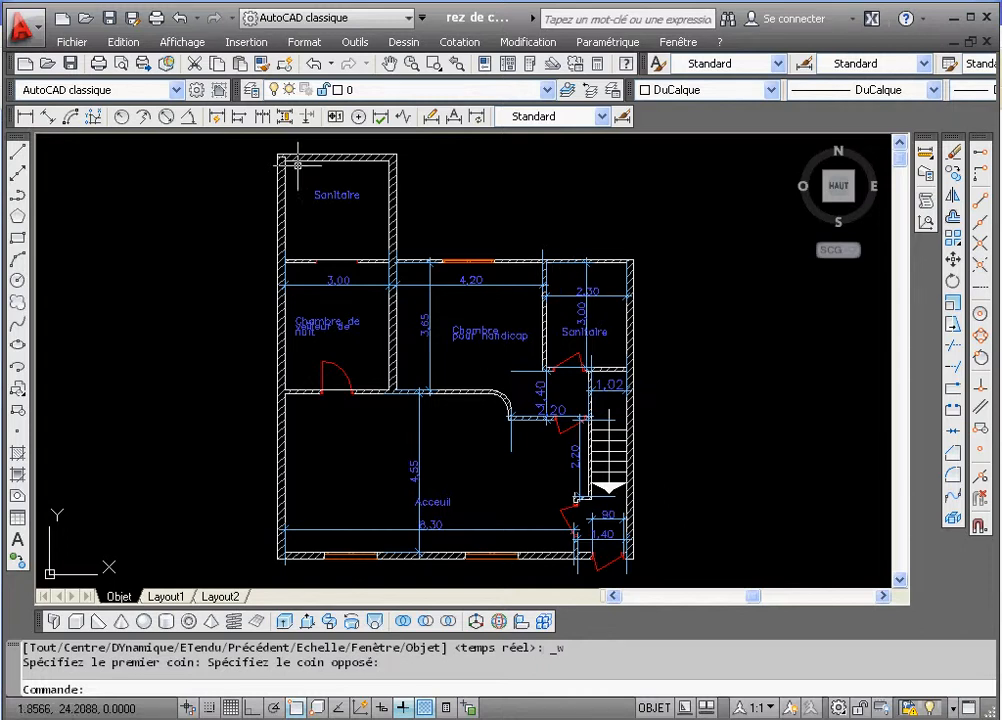
left_click(49, 63)
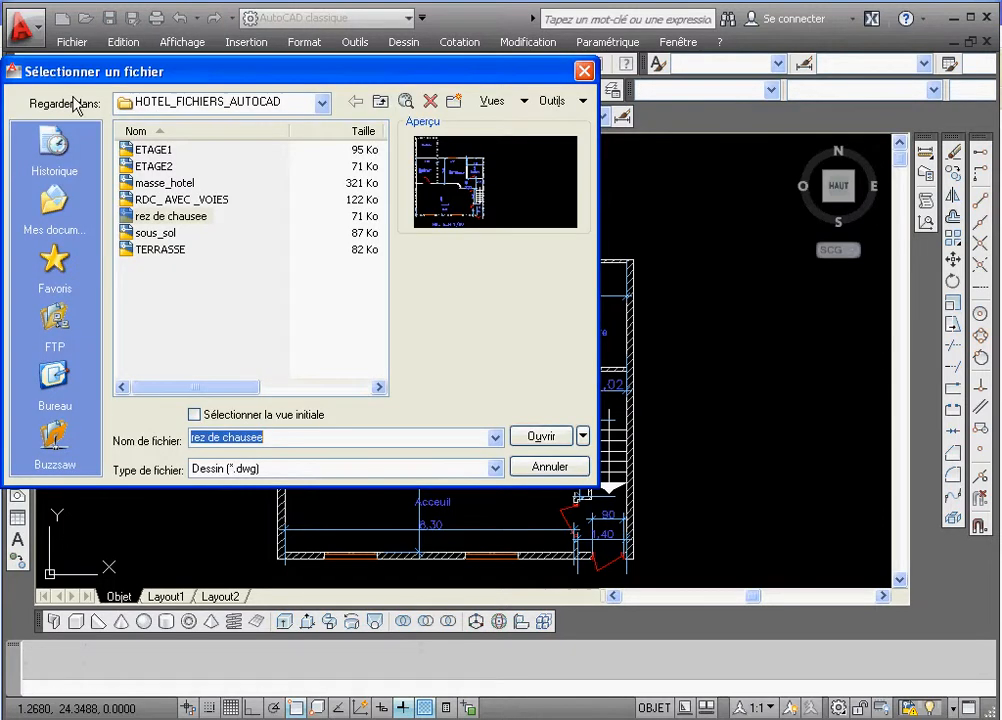
left_click(322, 102)
left_click(324, 104)
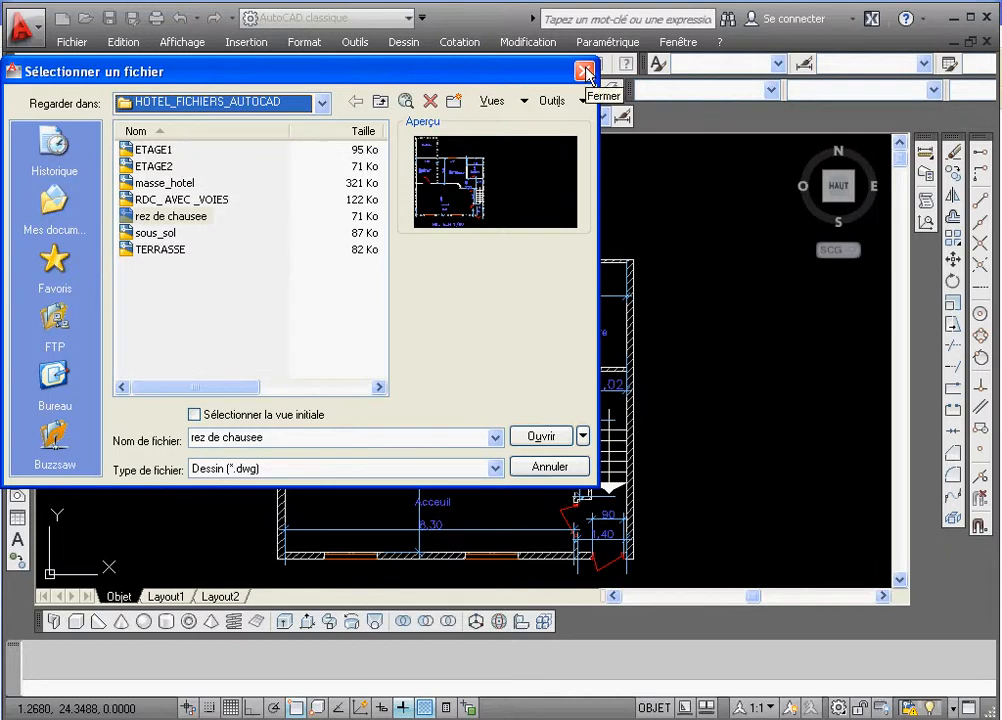
left_click(324, 104)
left_click(324, 104)
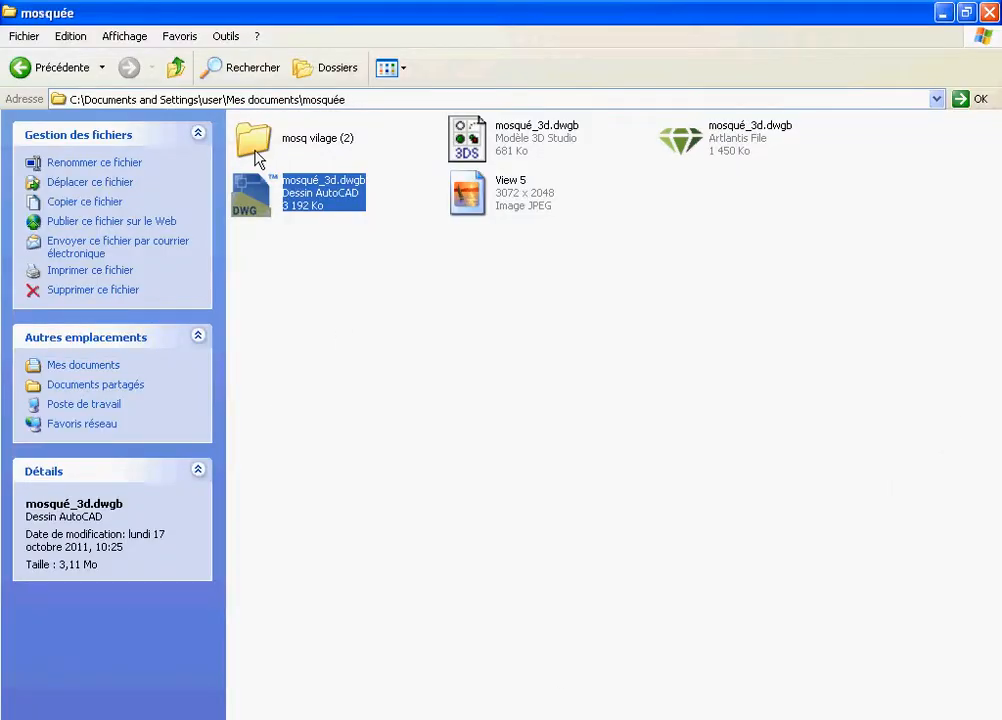
- Open the mosq.vilage_New1 drawing from the mosq vilage (2) folder, choosing to continue despite the educational version banner
double_click(255, 151)
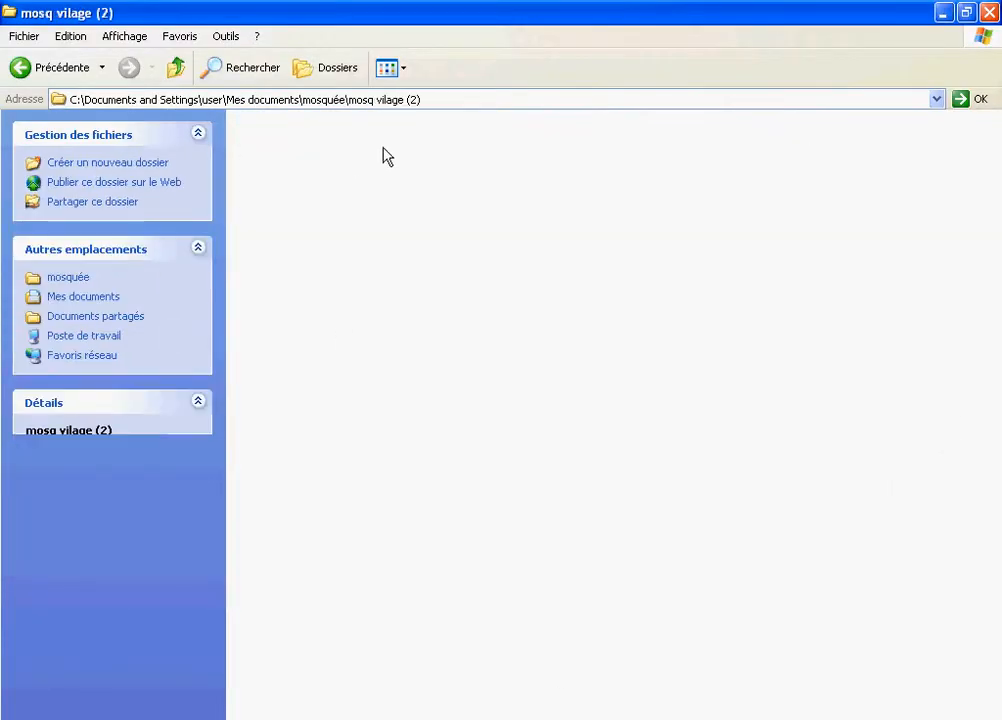
left_click(460, 156)
right_click(458, 157)
left_click(477, 163)
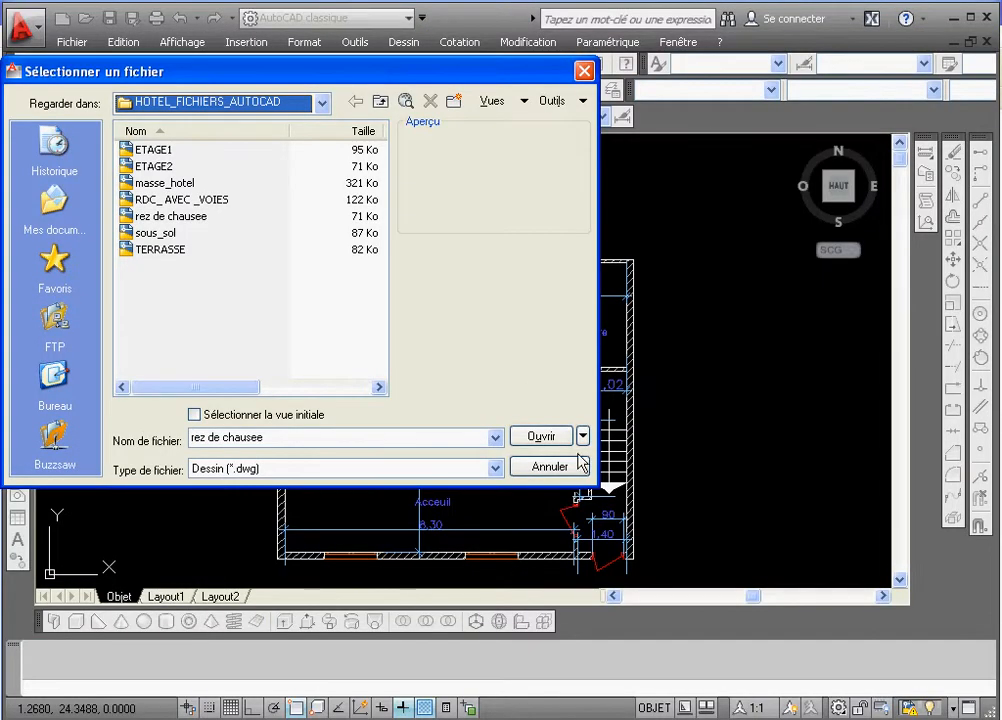
left_click(550, 466)
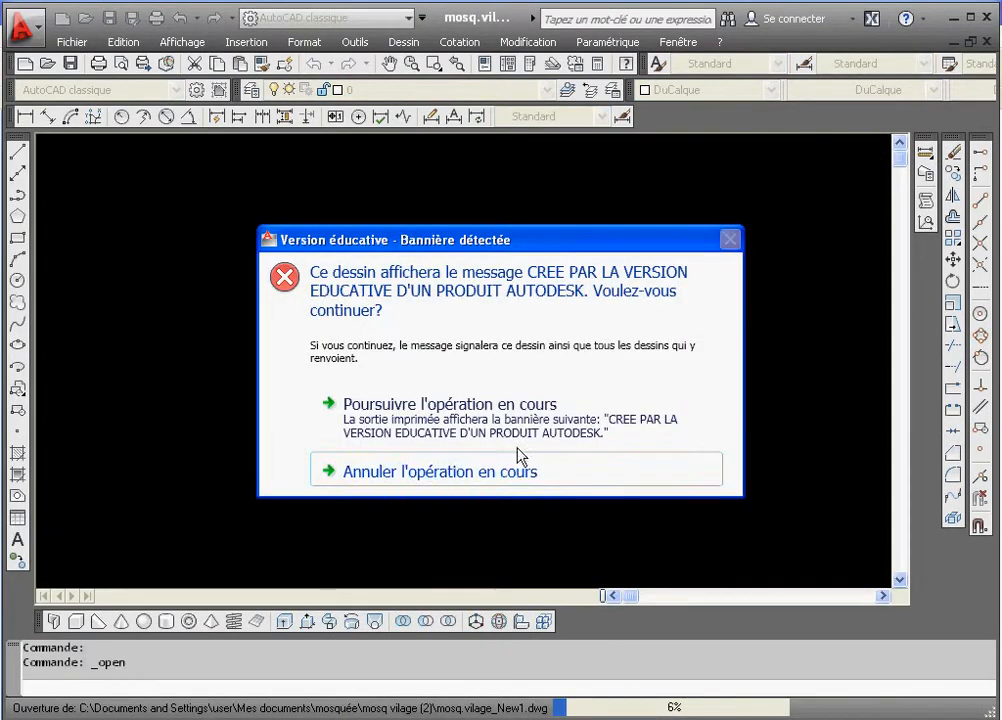
left_click(519, 430)
left_click(624, 425)
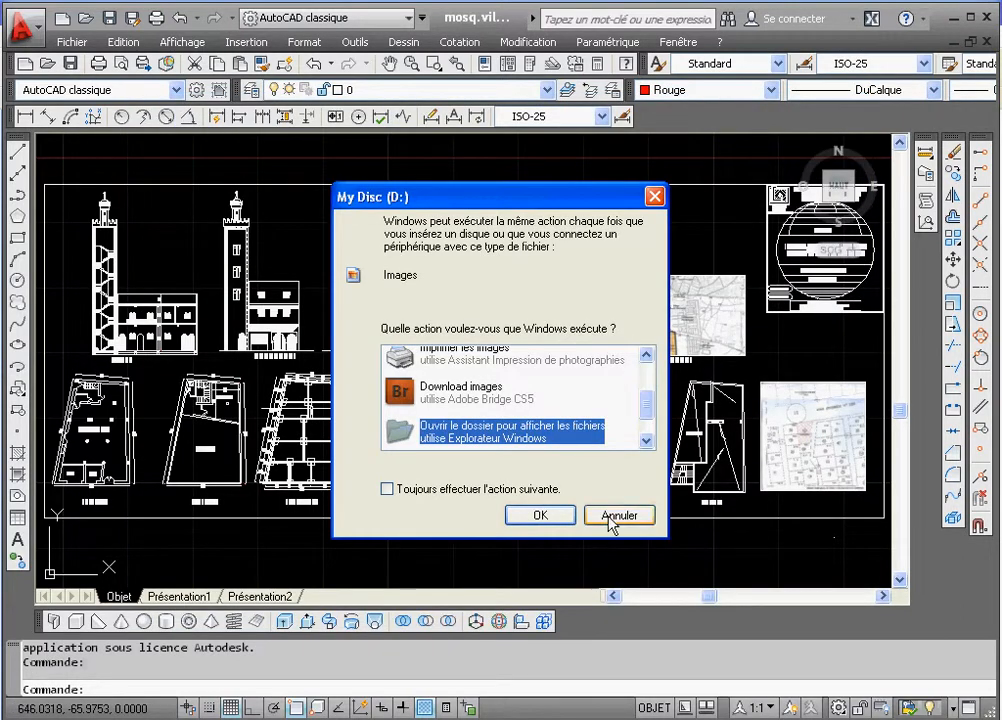
- Dismiss the My Disc (D:) autoplay prompt and cancel the pending selection window in the drawing
left_click(617, 515)
key("Escape")
key("Escape")
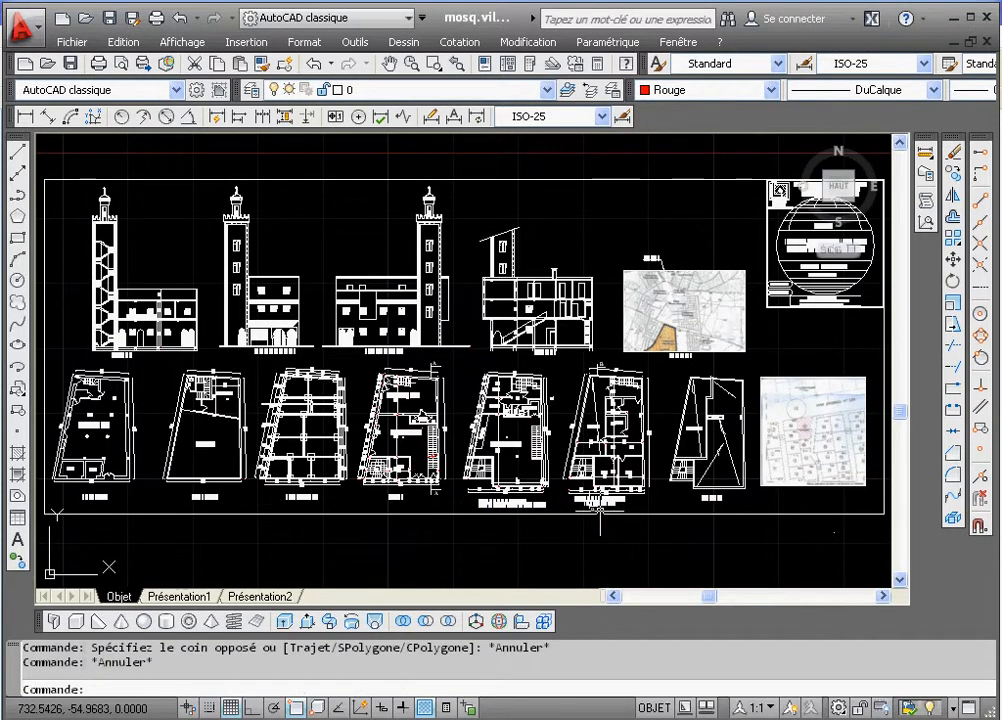
- Zoom with windows around the R D C EXISTANT floor plan, then restore the previous view of the whole sheet
left_click(434, 64)
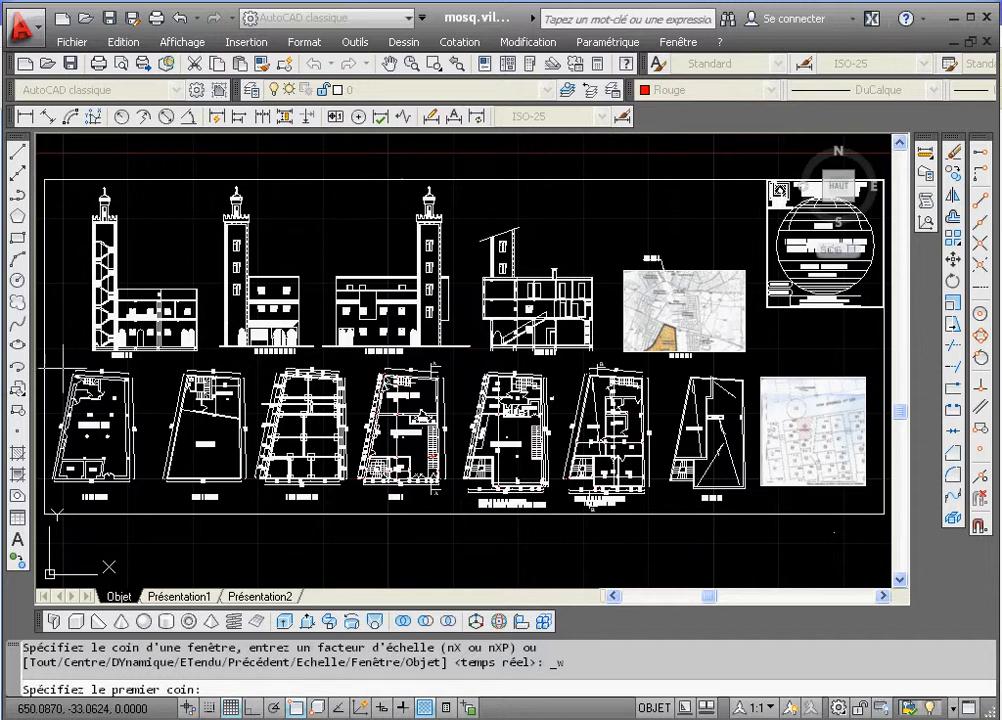
left_click(42, 287)
left_click(140, 408)
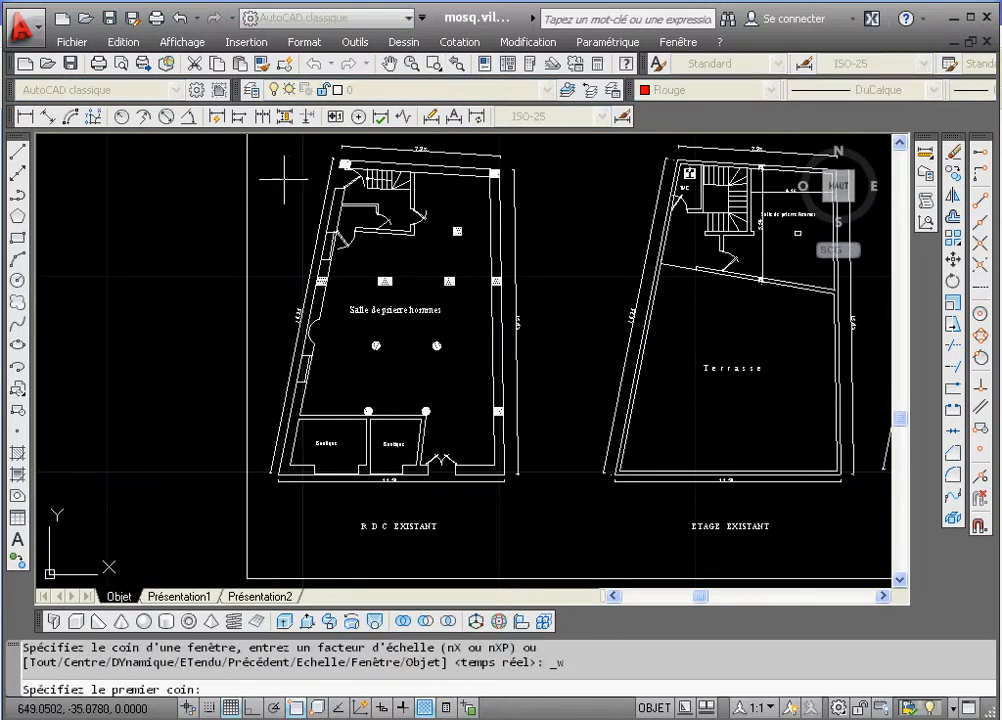
left_click(500, 139)
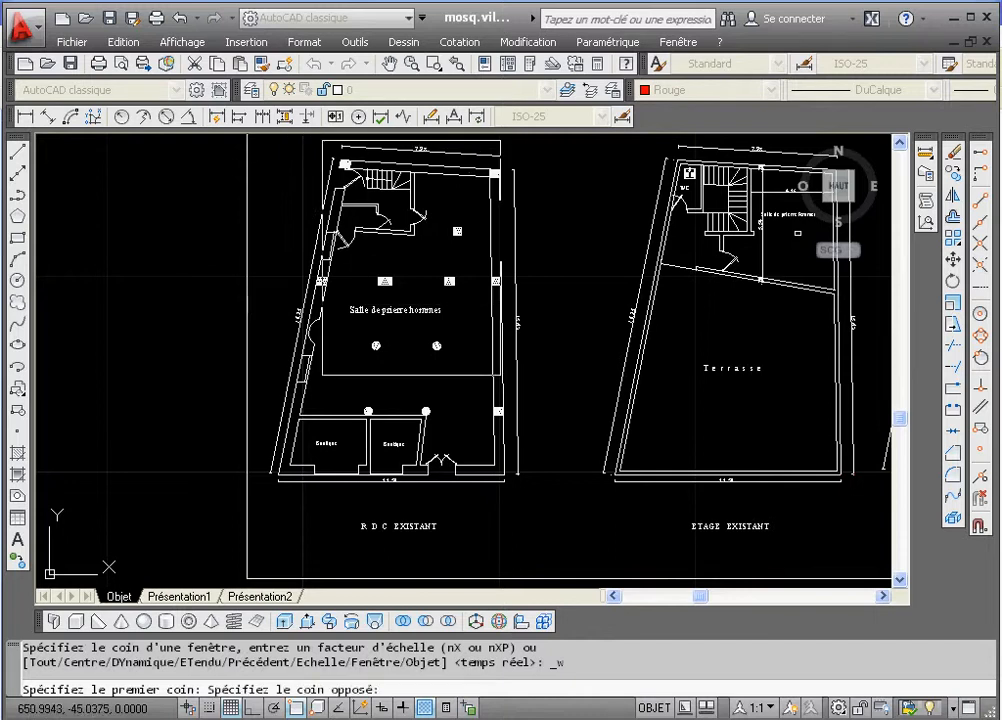
left_click(258, 538)
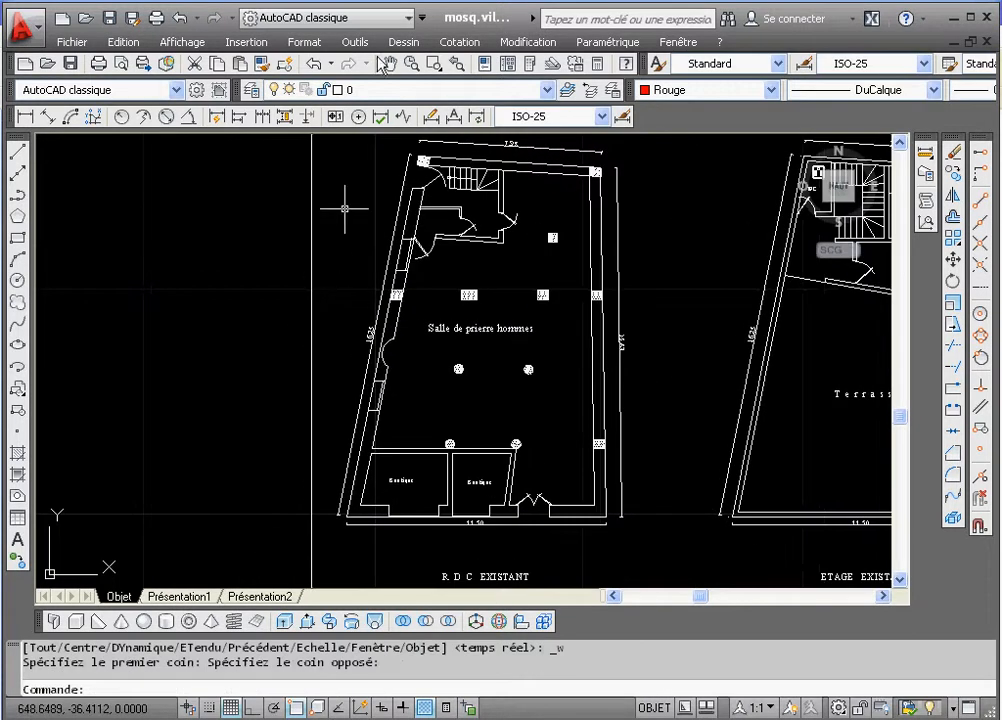
left_click(459, 66)
left_click(462, 67)
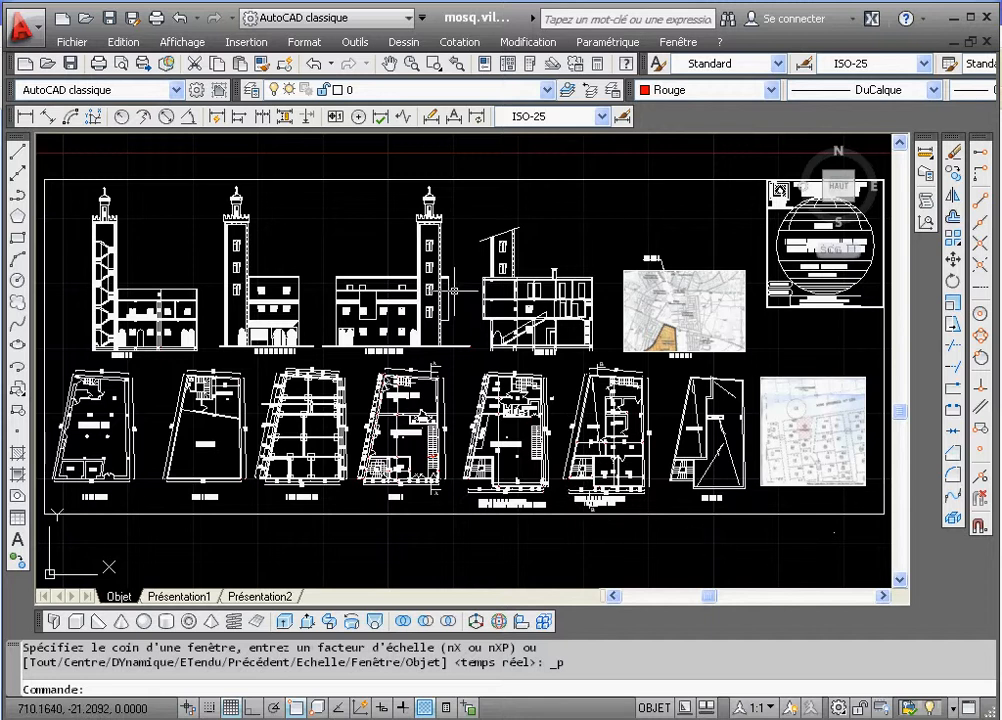
- Switch to the mosqué_3d.dwgb drawing and display the model from the southeast isometric viewpoint
left_click(678, 41)
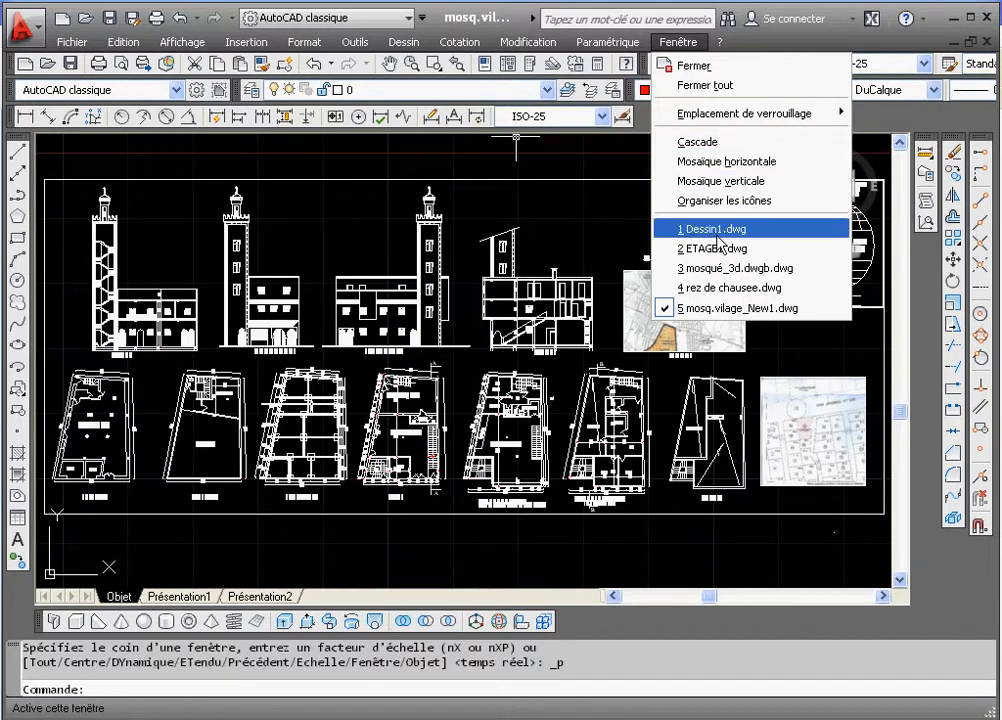
left_click(684, 267)
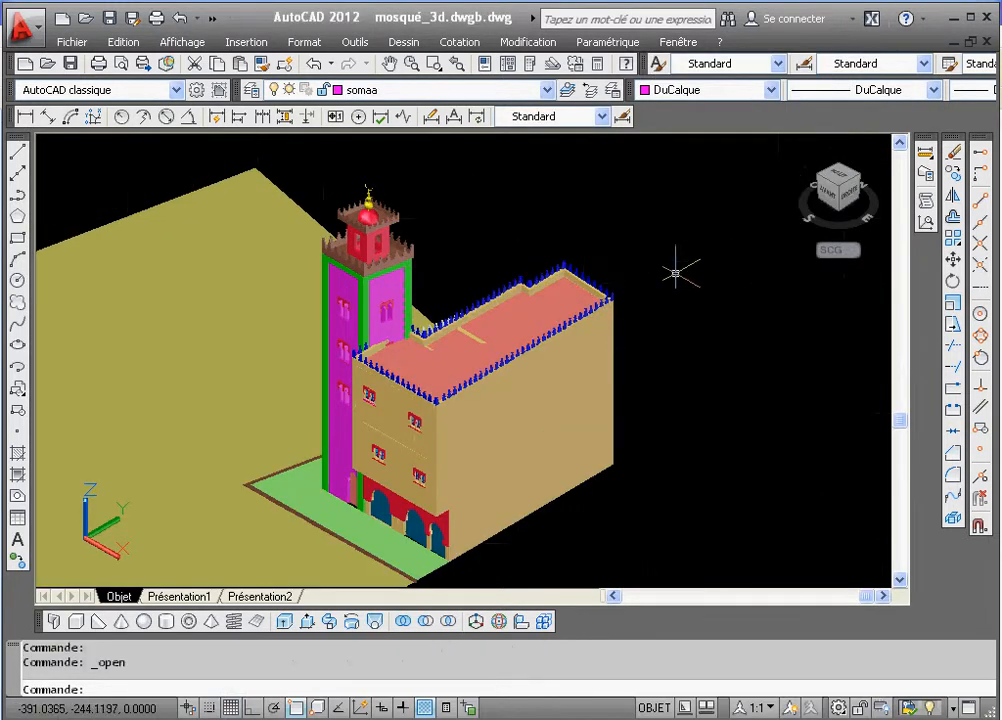
left_click(198, 45)
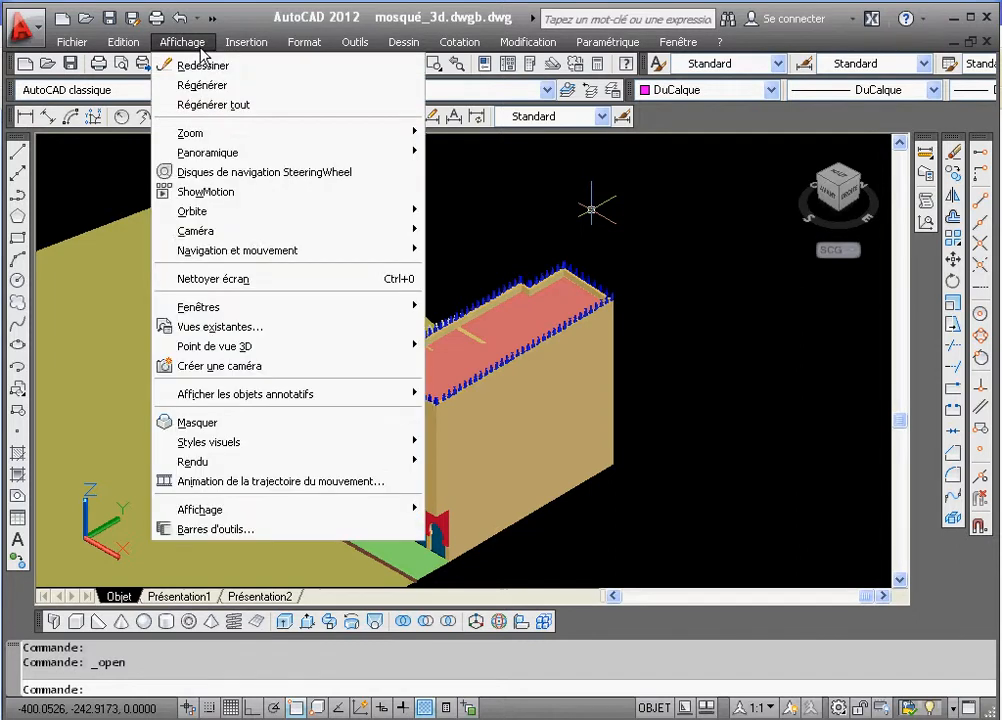
mouse_move(286, 347)
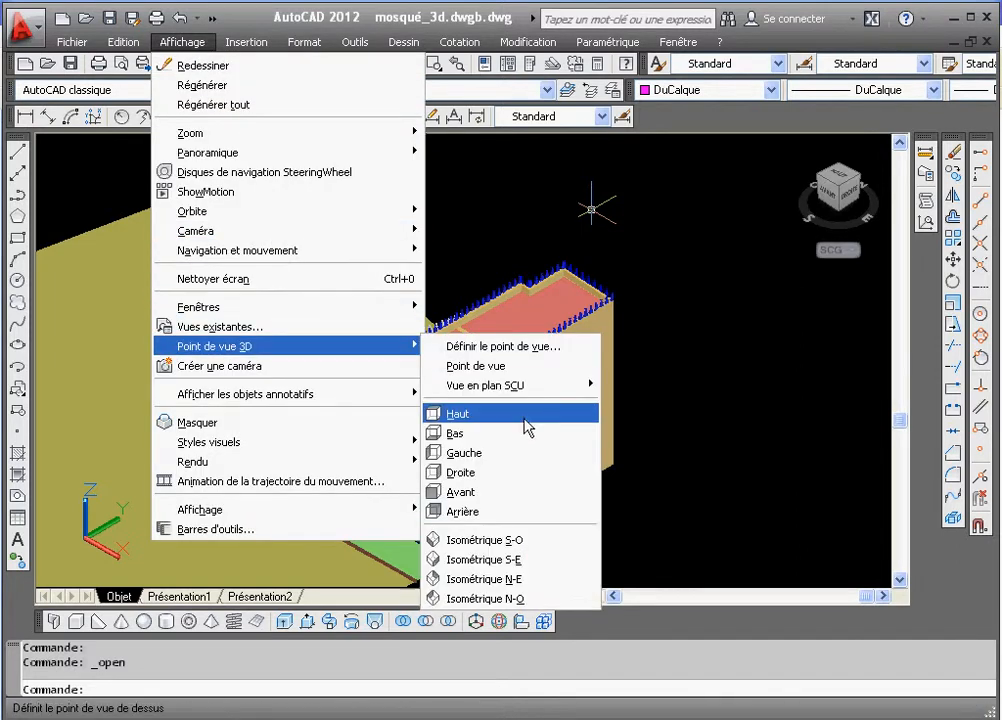
left_click(520, 559)
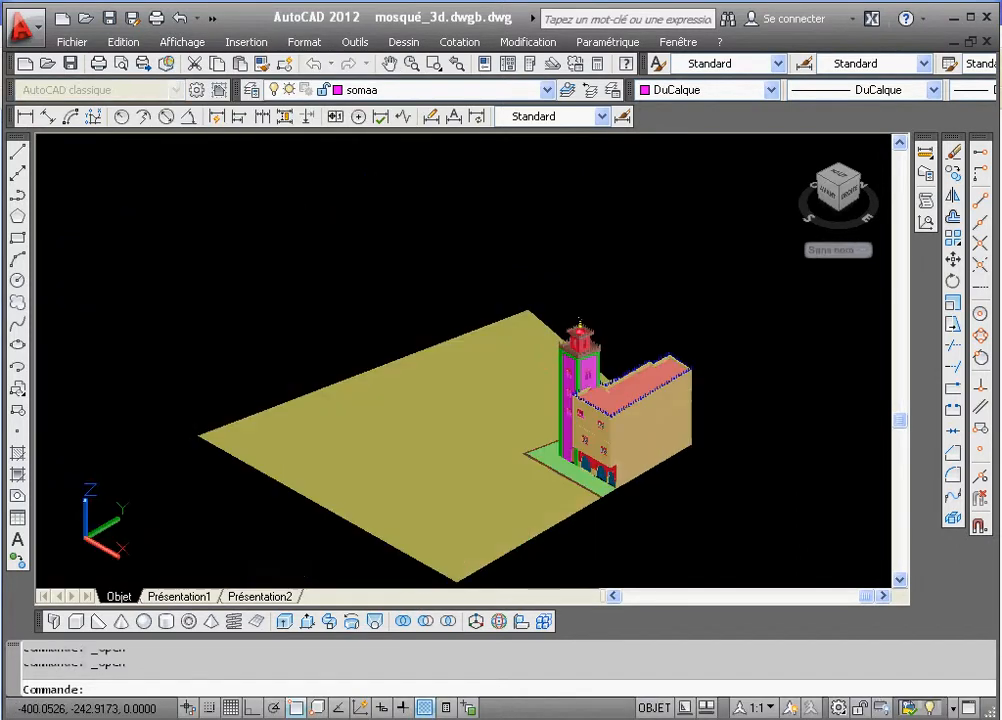
- Display the 3D mosque from the northeast isometric viewpoint and then from the northwest isometric viewpoint
left_click(182, 42)
mouse_move(200, 346)
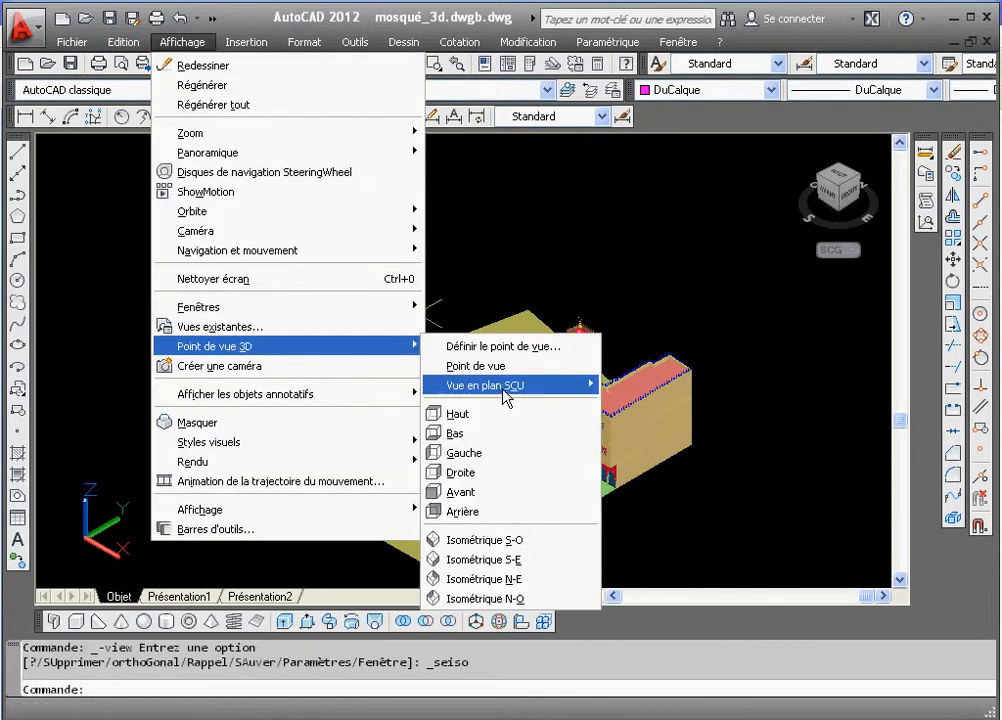
left_click(514, 562)
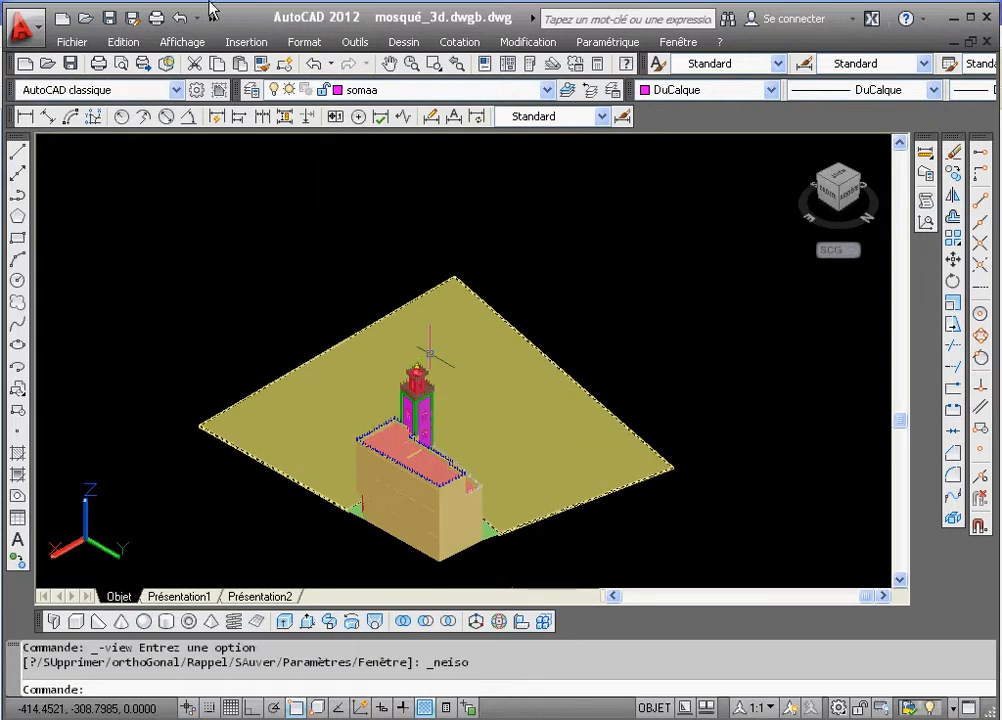
left_click(180, 42)
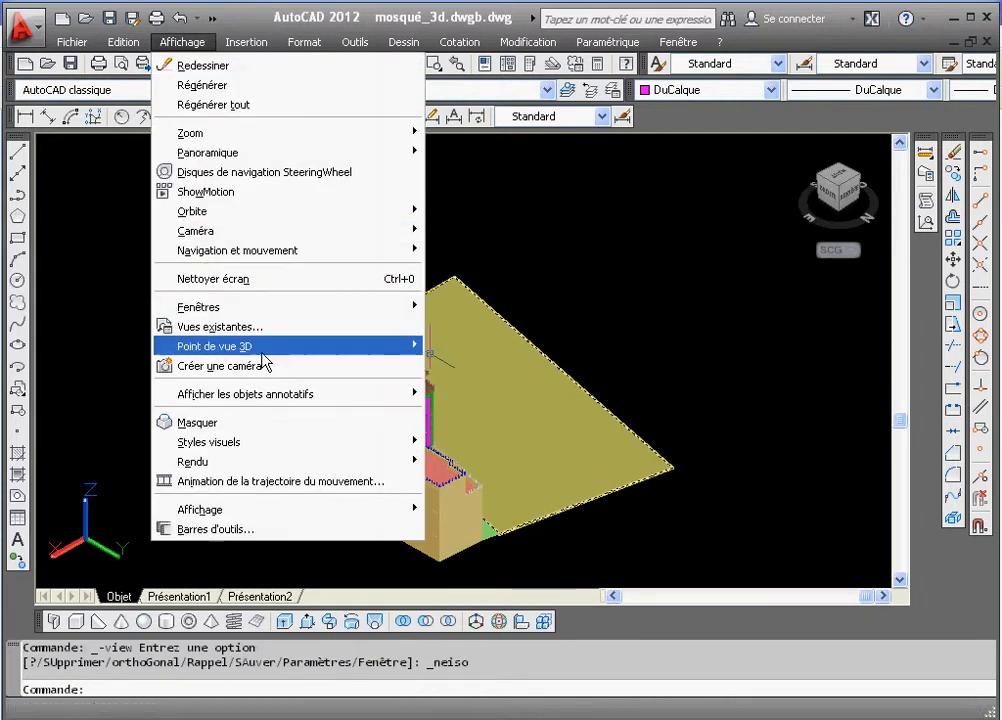
mouse_move(262, 350)
left_click(536, 598)
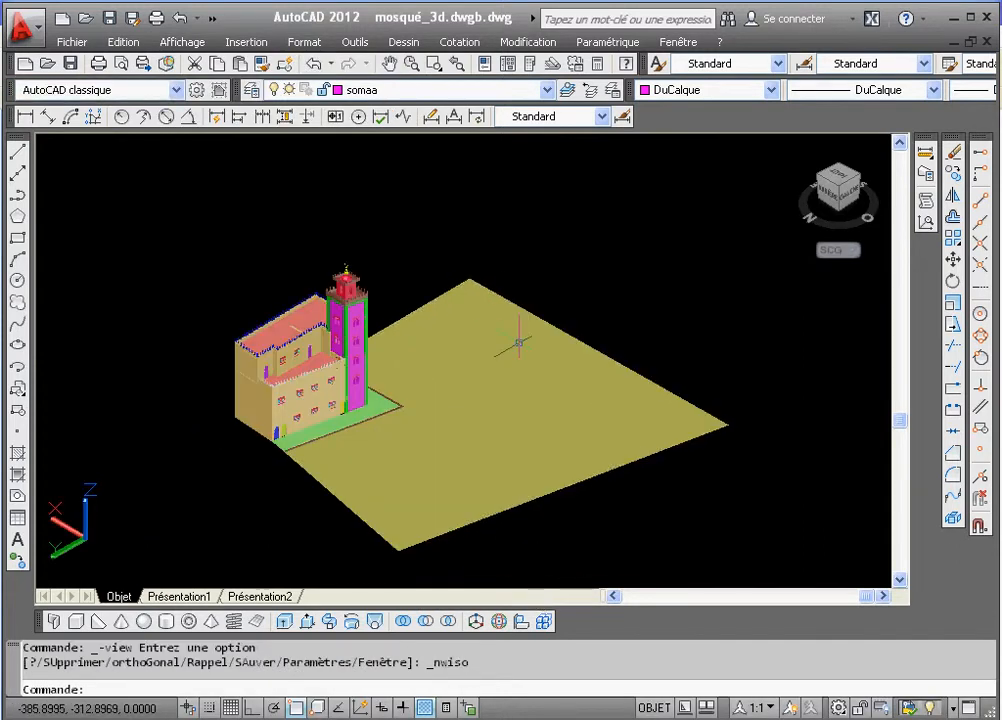
- Zoom with a window around the mosque building and minaret, then restore the previous view
left_click(433, 63)
left_click(221, 232)
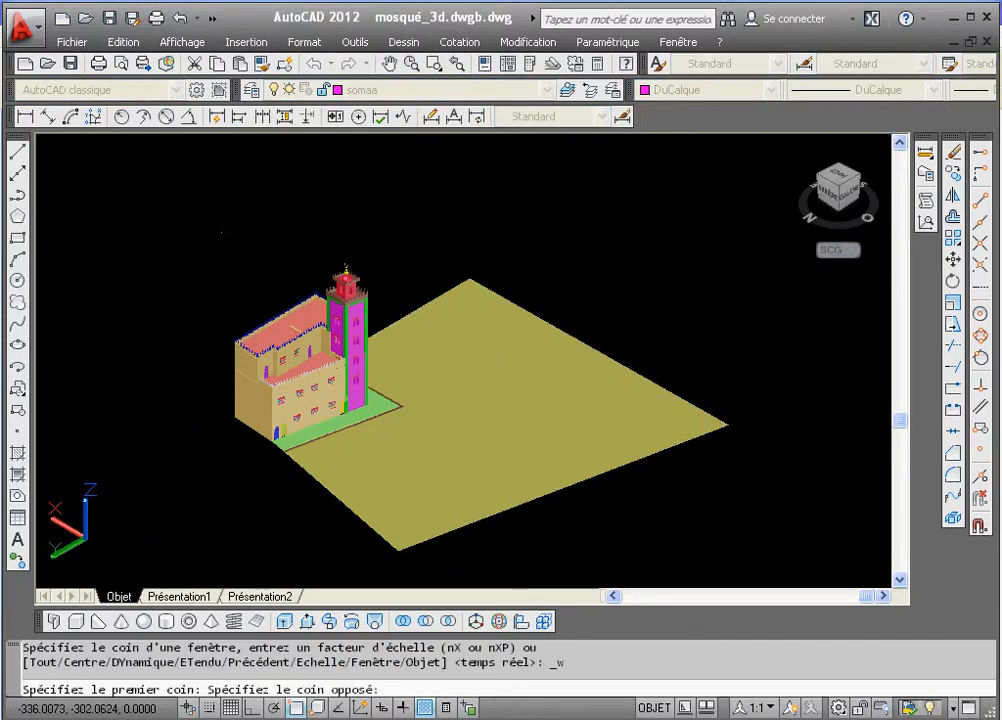
left_click(449, 374)
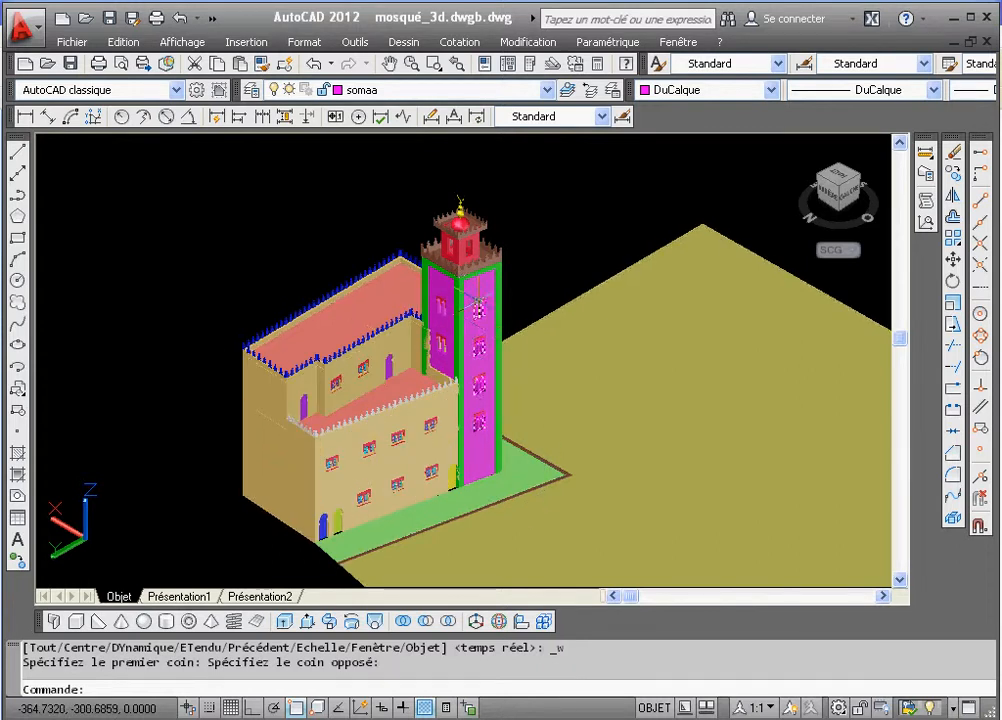
left_click(456, 63)
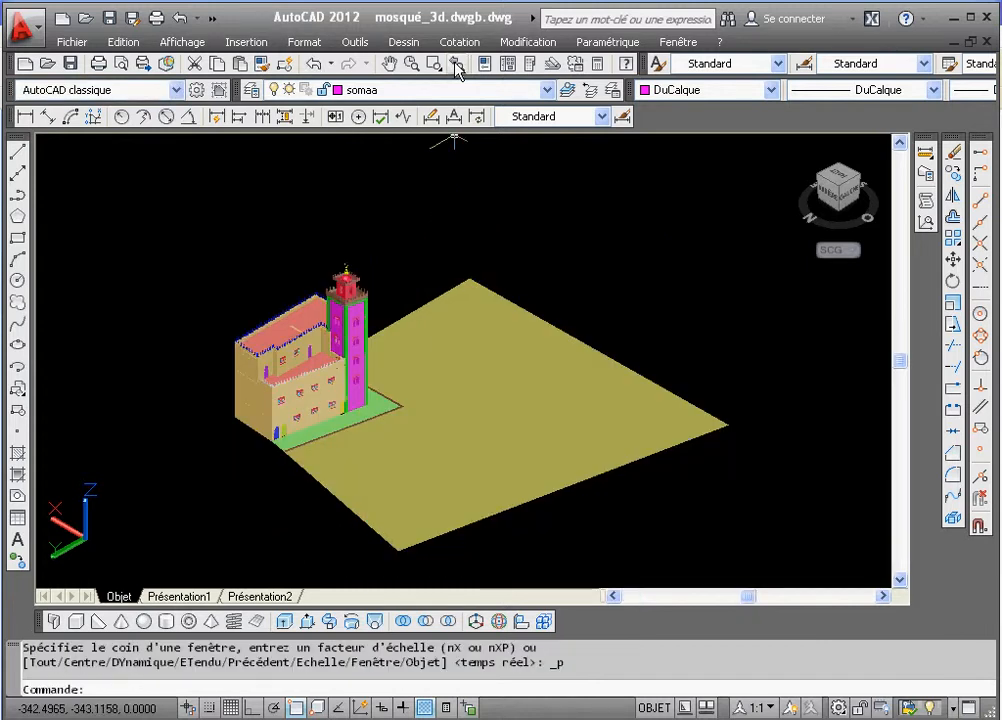
- Zoom in once more on the mosque to examine its facades and minaret, then return to the whole site view
left_click_drag(433, 63, 433, 66)
left_click(217, 225)
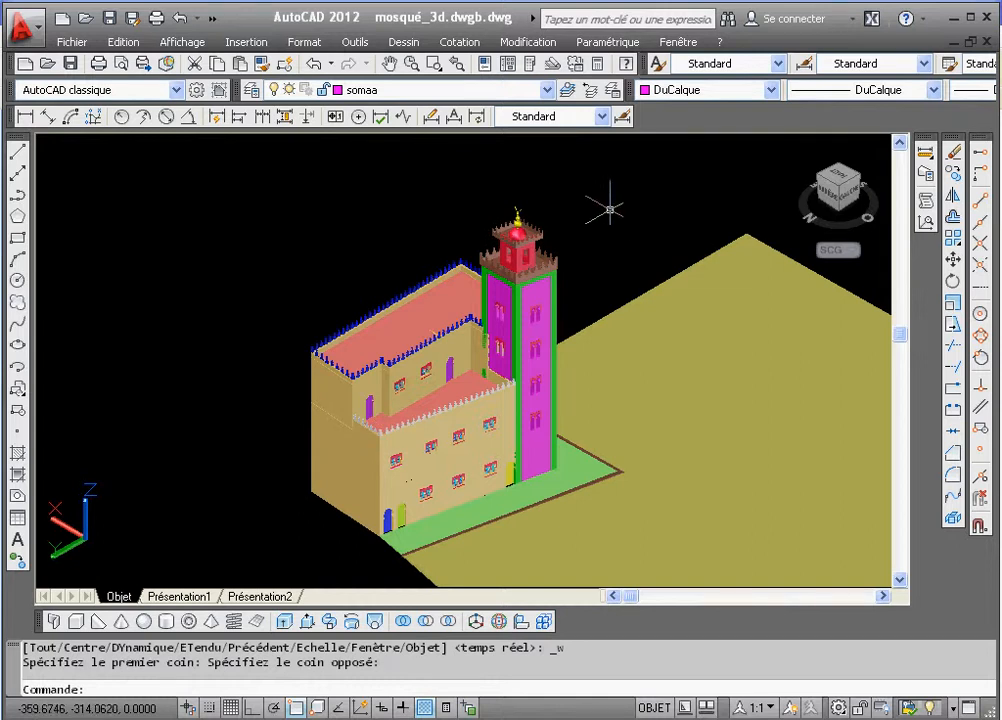
left_click(460, 42)
left_click(338, 236)
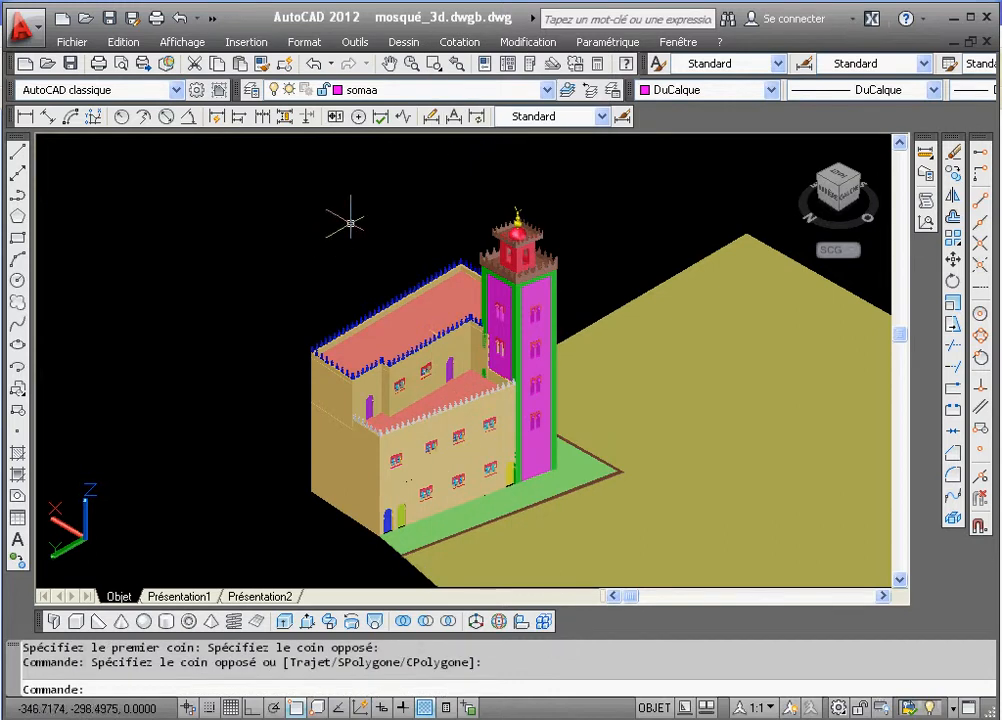
left_click(456, 64)
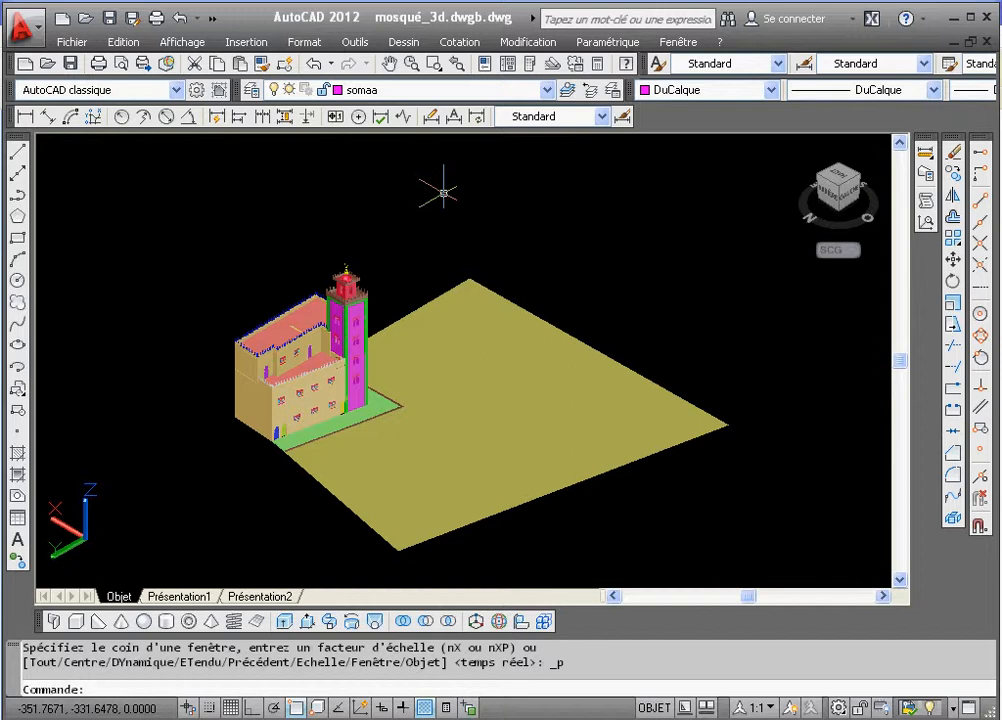
- Select the mosque building's objects with a crossing window, then clear the selection
left_click(241, 311)
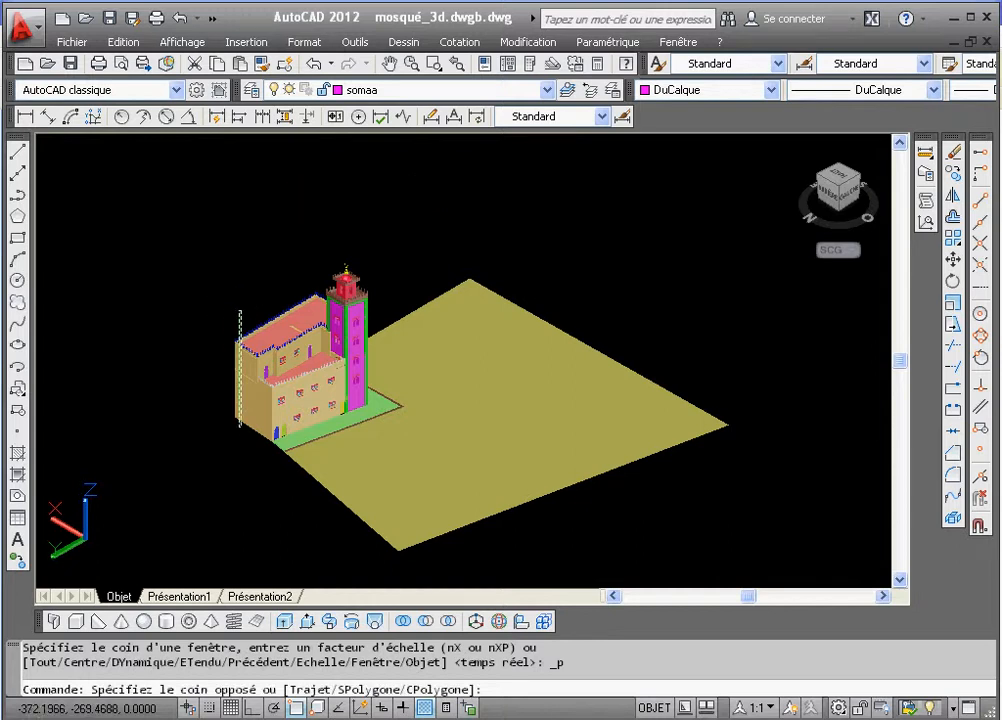
left_click(170, 419)
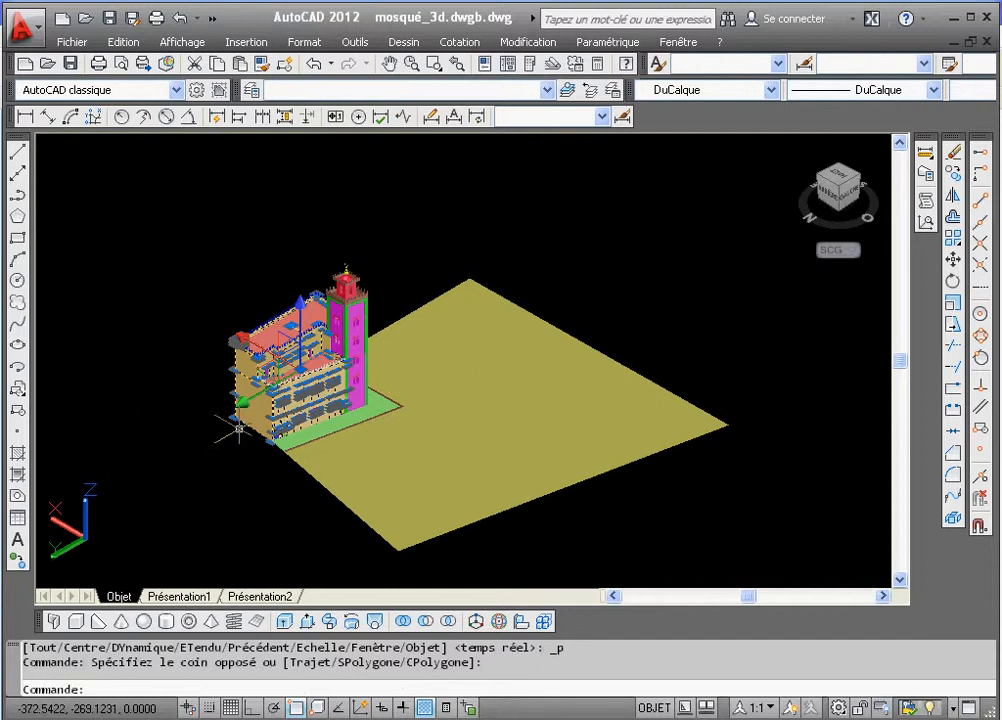
key("Escape")
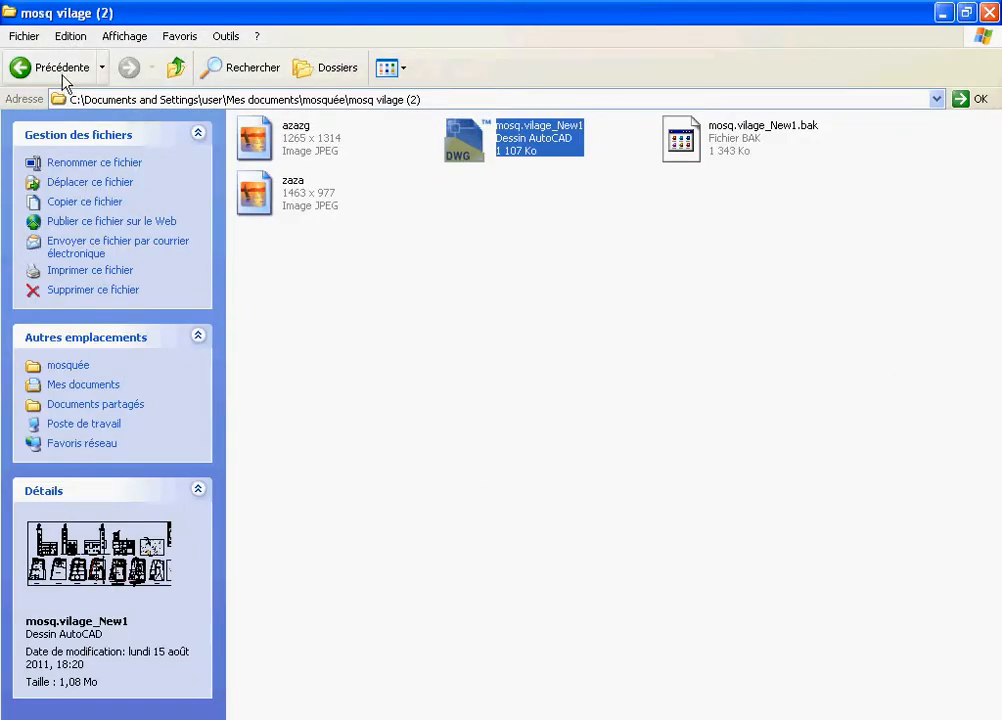
- Go back to the mosquée folder, preview the View 5 JPEG rendering of the mosque, and close the image
left_click(58, 68)
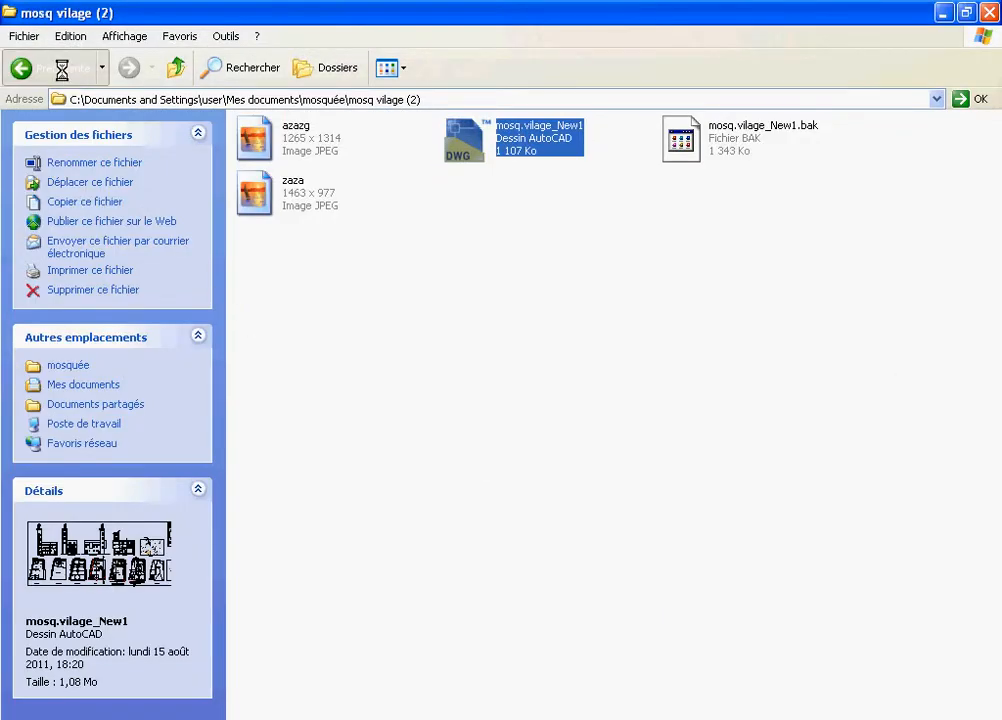
left_click(465, 198)
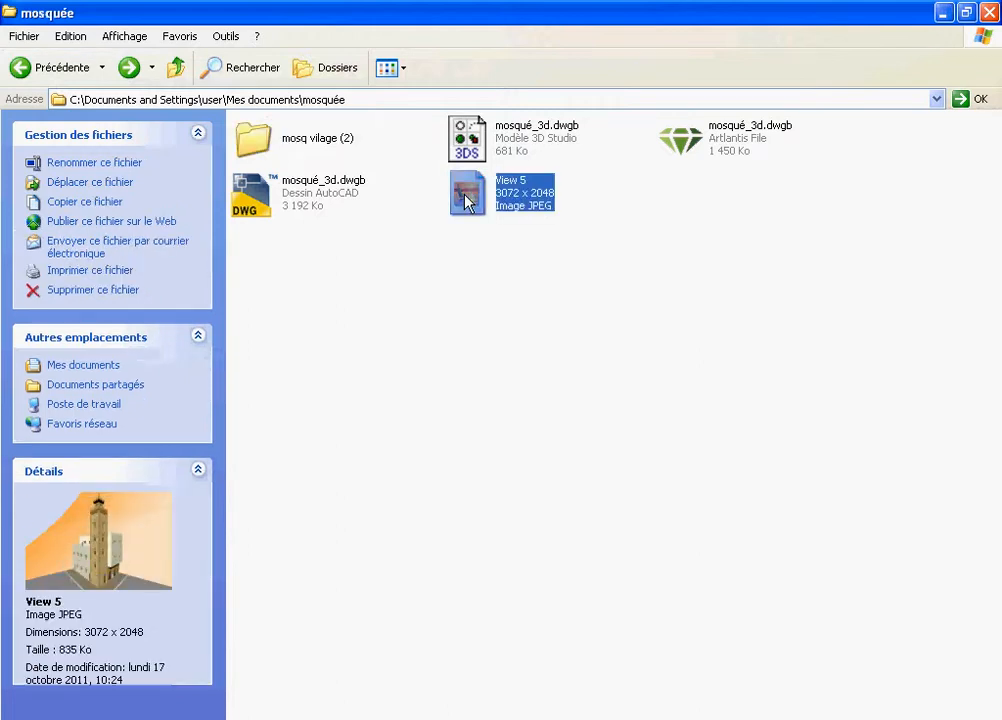
right_click(473, 198)
left_click(492, 209)
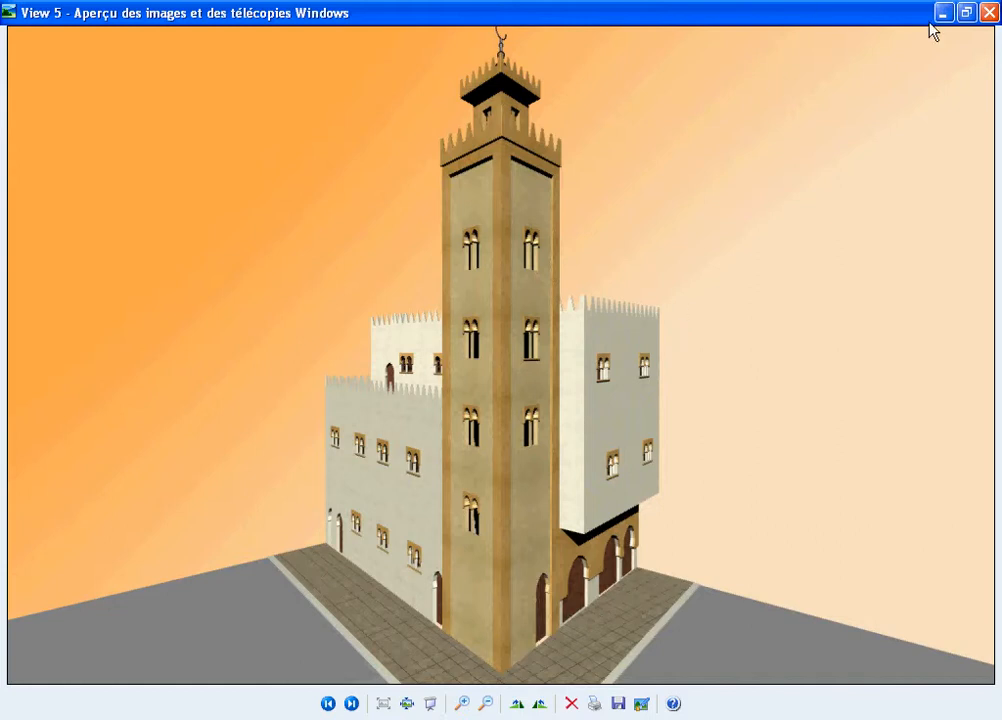
left_click(989, 12)
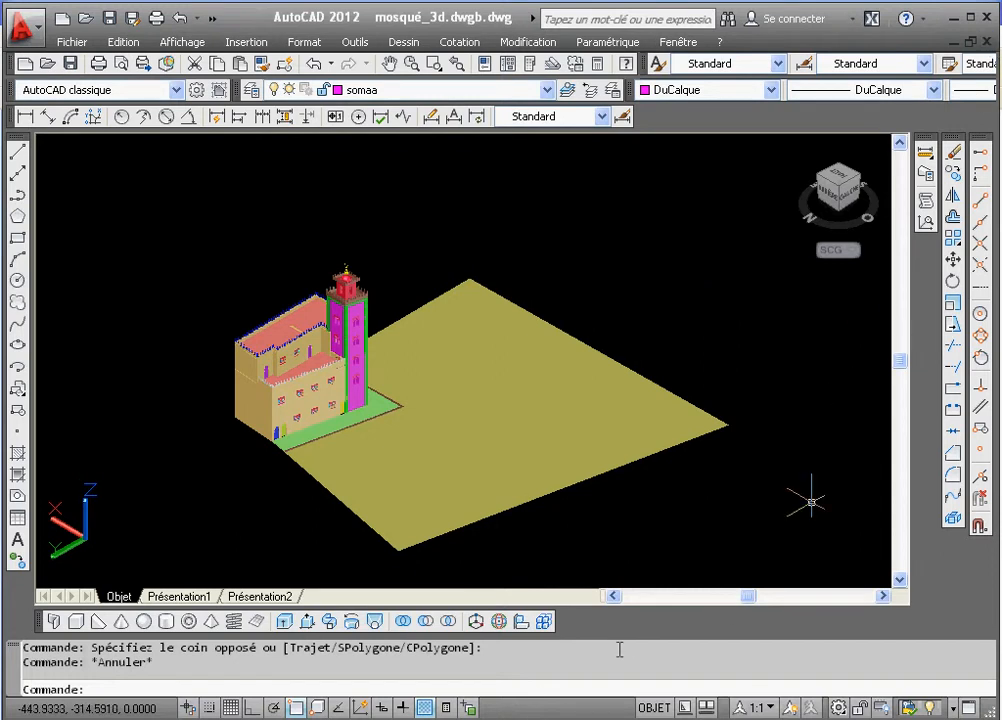
- Switch to Firefox with the French Wikipedia article on AutoCAD
key("alt+Tab")
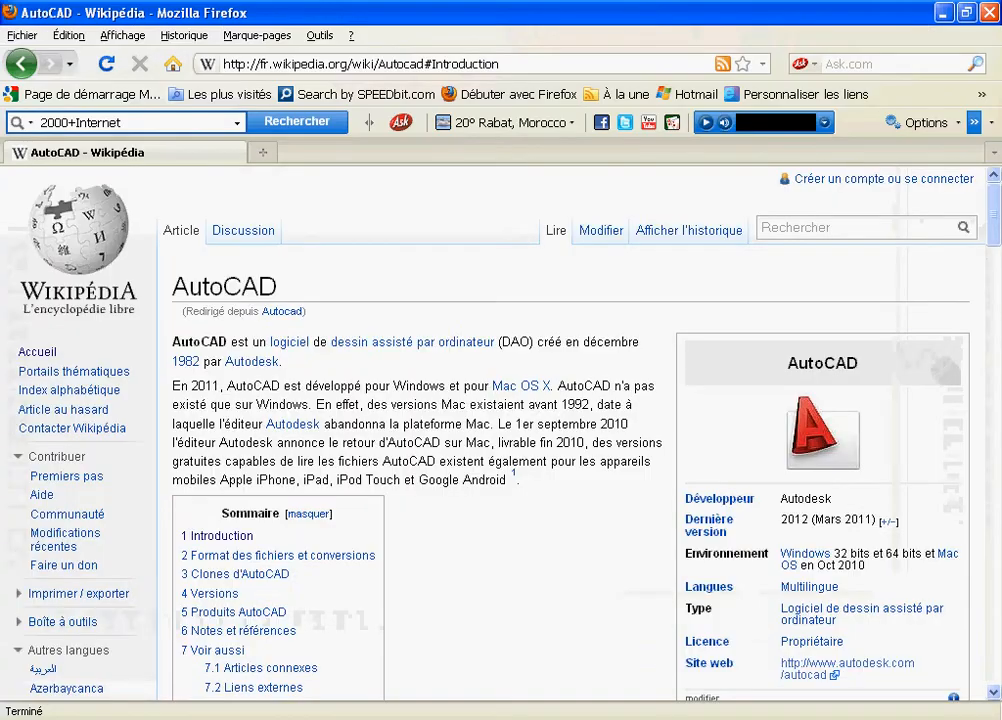